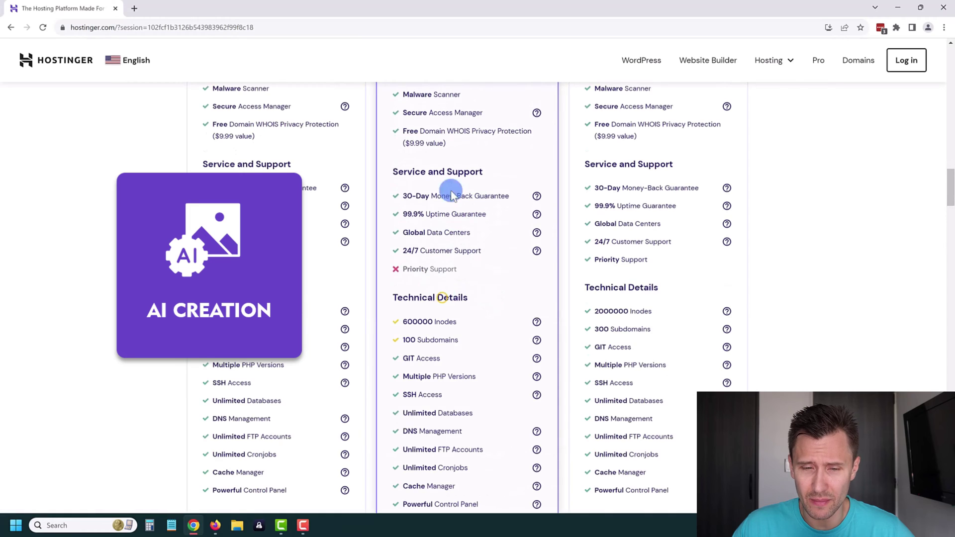
Examine the Business plan's money-back guarantee, uptime guarantee and customer support entries
left_click_drag(417, 195, 498, 196)
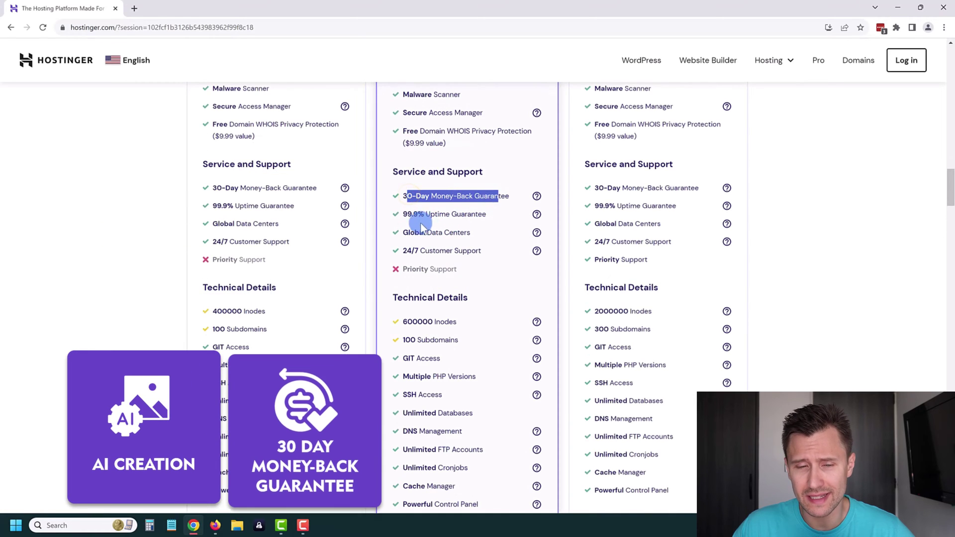
left_click_drag(450, 214, 481, 216)
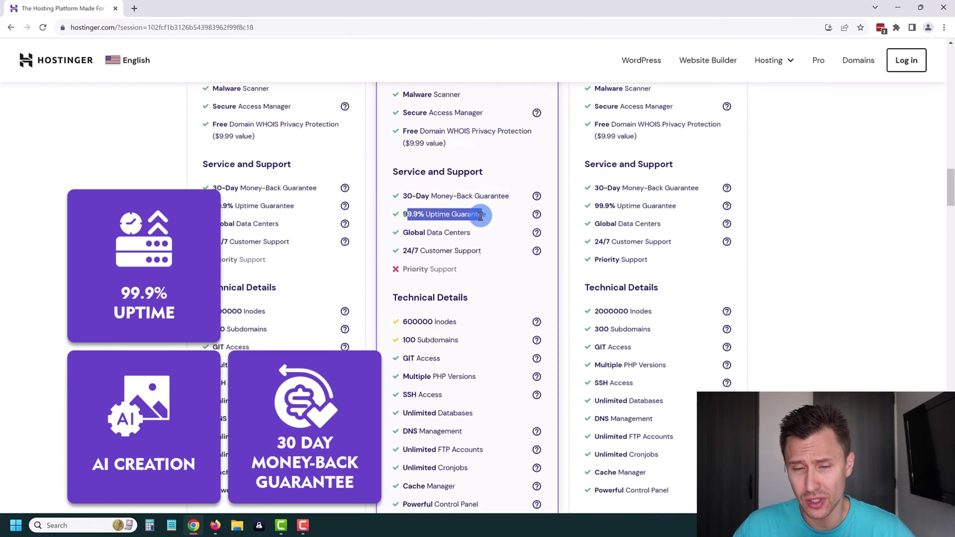
left_click_drag(408, 252, 476, 250)
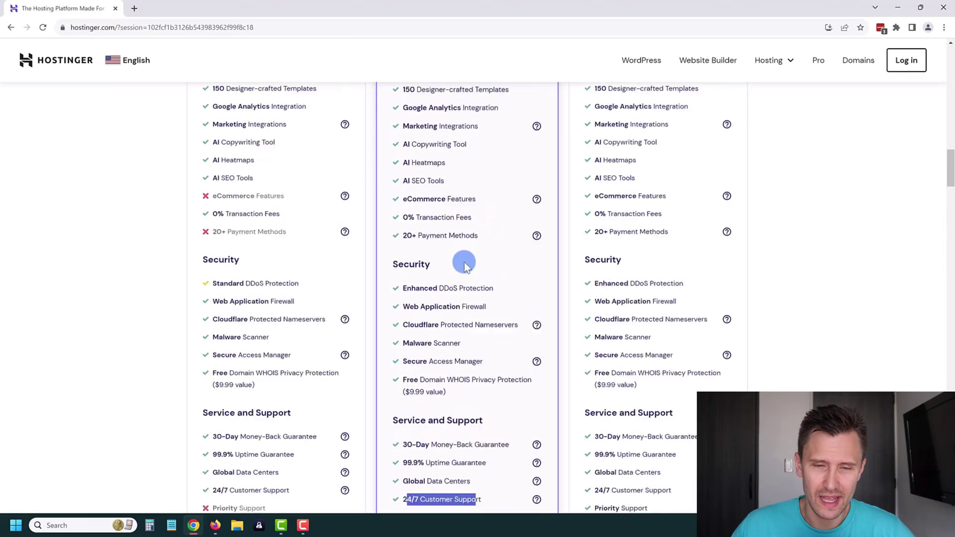
Add the Business hosting plan to the cart and select the 12-month billing period
scroll(464, 261, "up", 8)
scroll(464, 261, "up", 7)
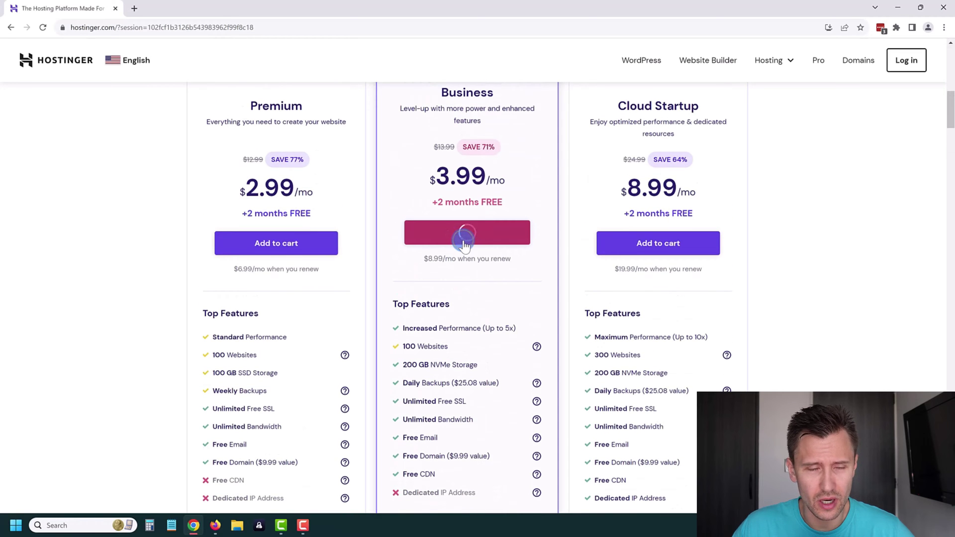
scroll(453, 216, "down", 2)
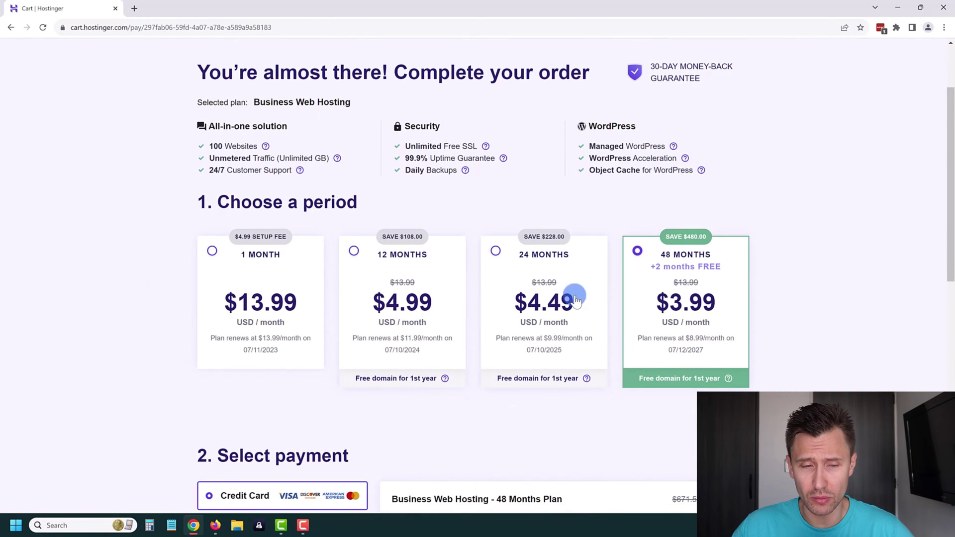
left_click(248, 287)
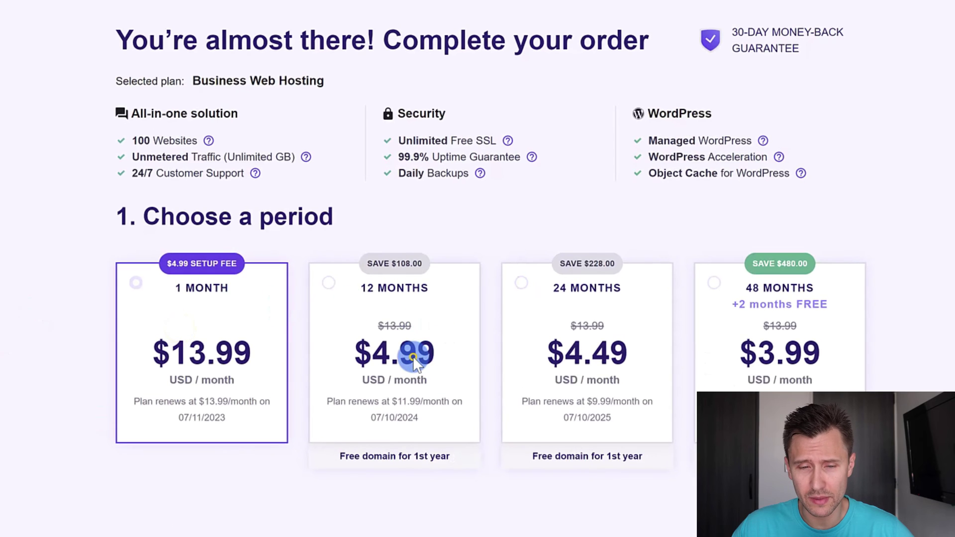
left_click(425, 350)
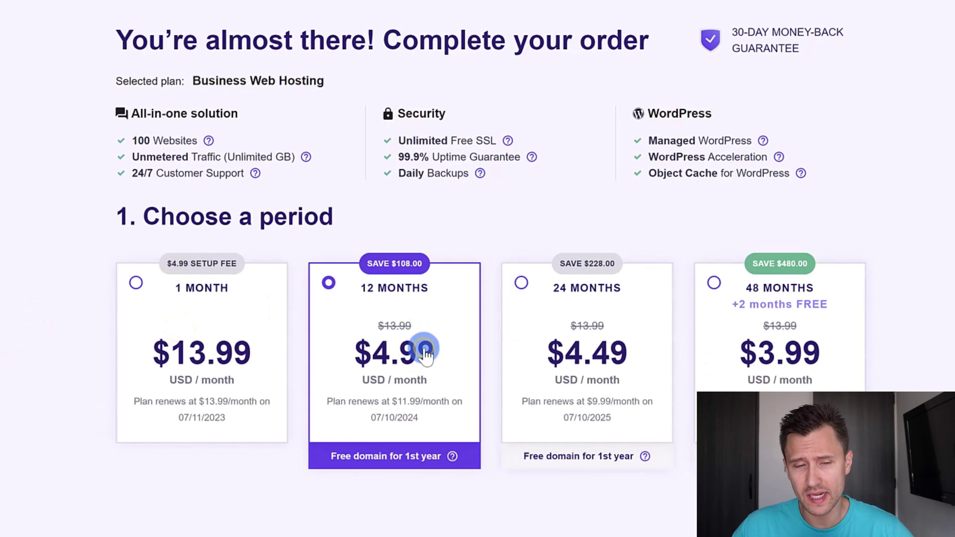
left_click(182, 360)
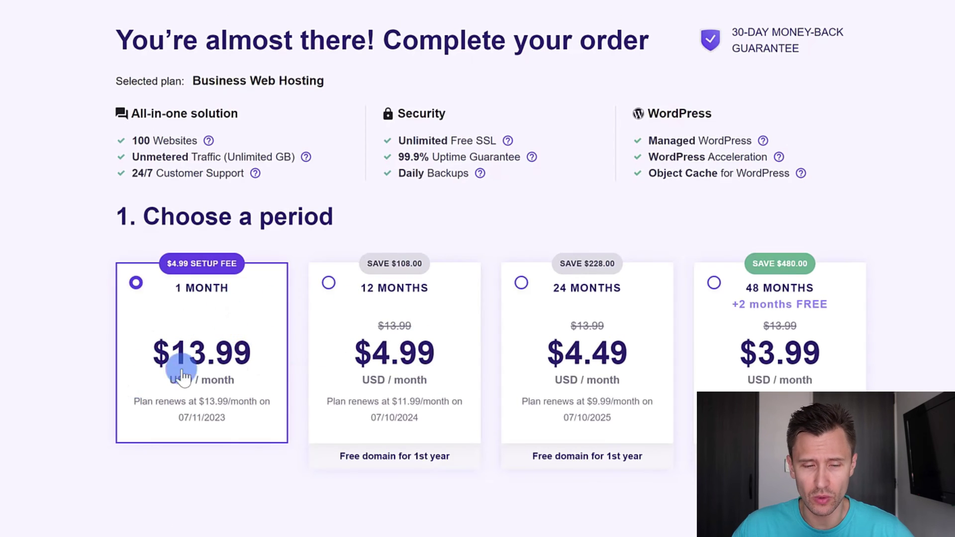
left_click(387, 330)
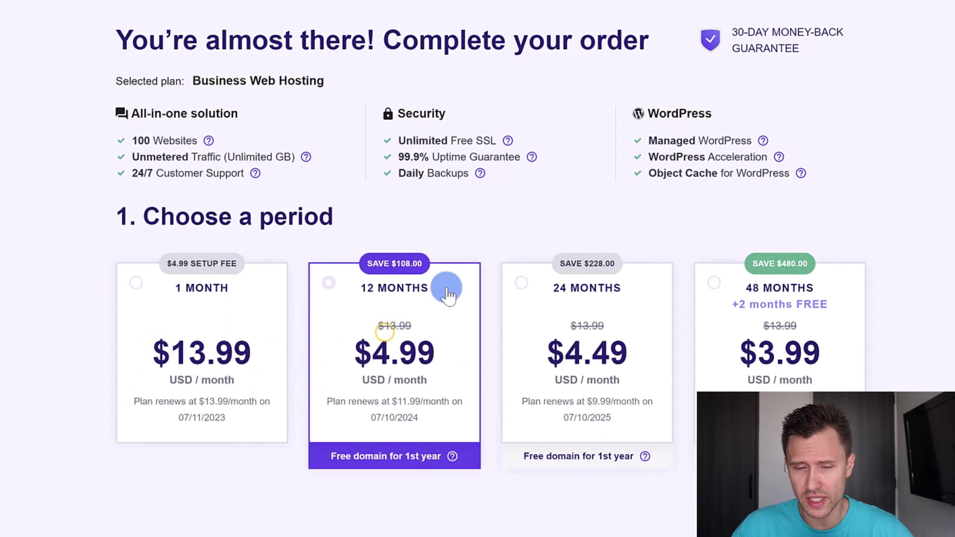
Review the included items and total price of the 12-month Business order
scroll(446, 258, "down", 4)
scroll(446, 257, "down", 5)
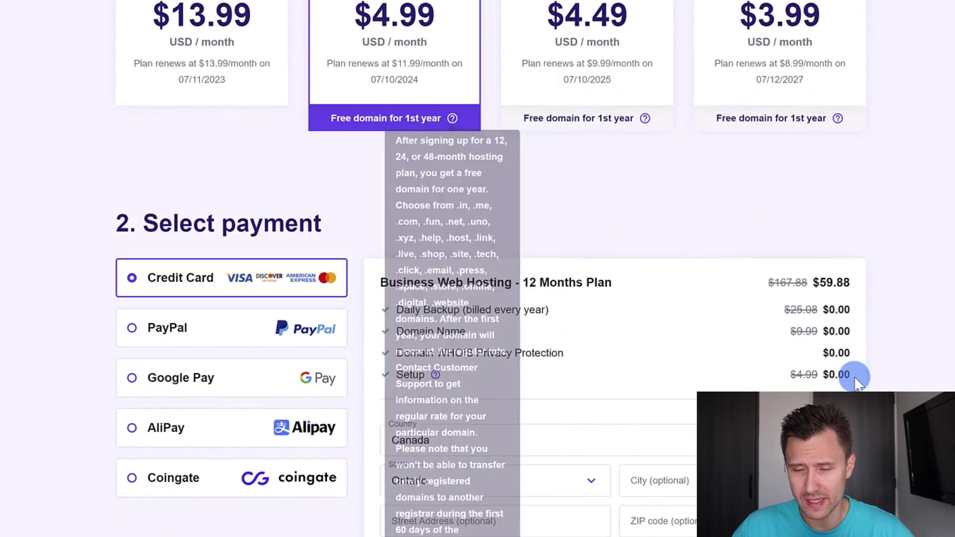
left_click_drag(626, 365, 664, 351)
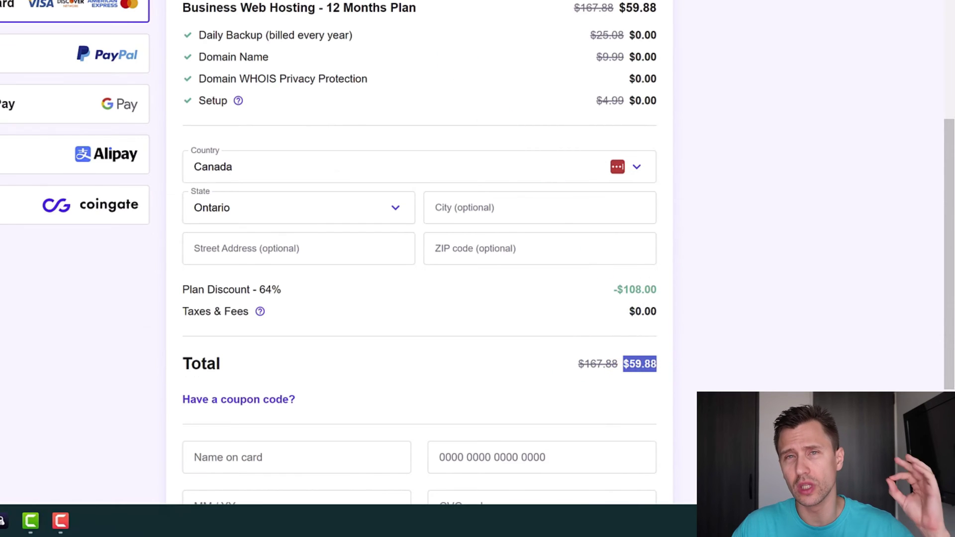
Apply the promotional coupon code to the hosting order
left_click(255, 400)
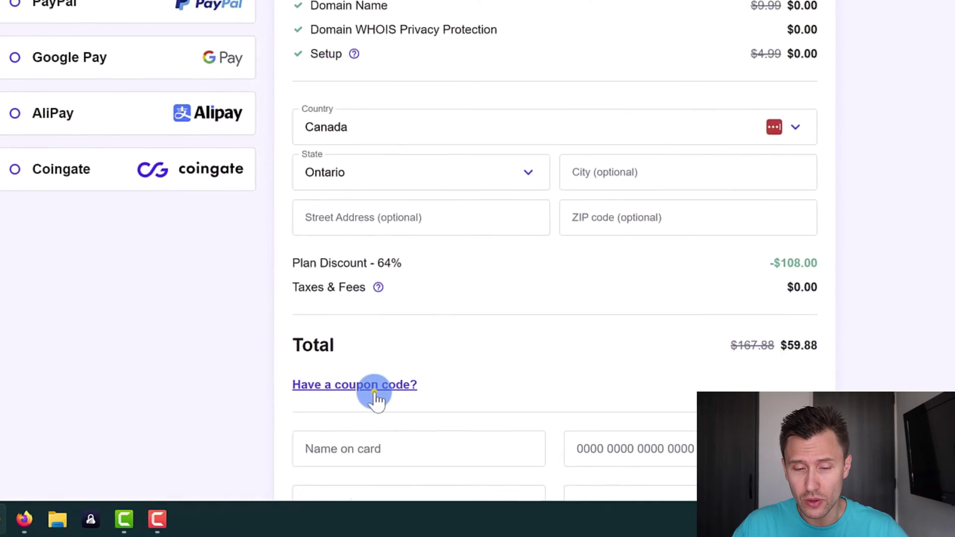
scroll(150, 323, "down", 3)
left_click(369, 271)
type("IVA")
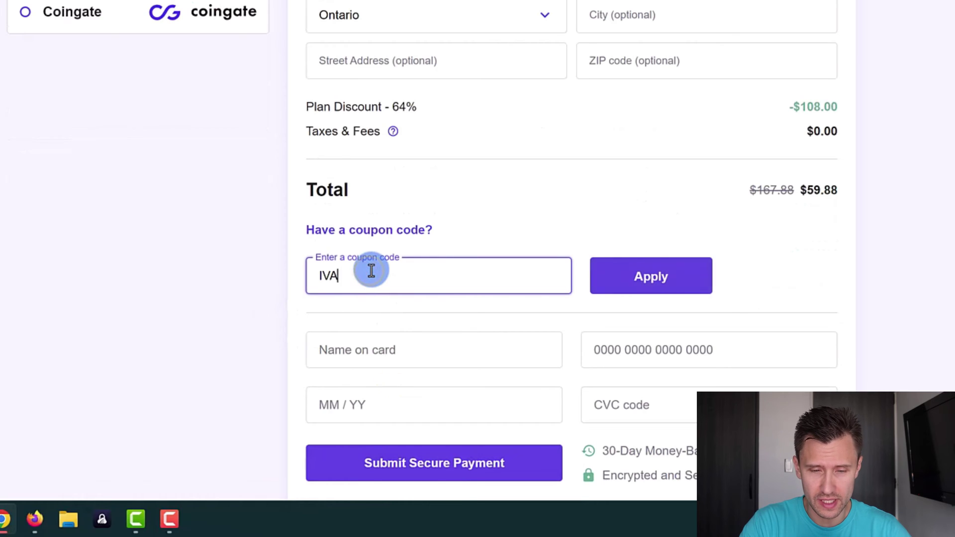
type("NMANA")
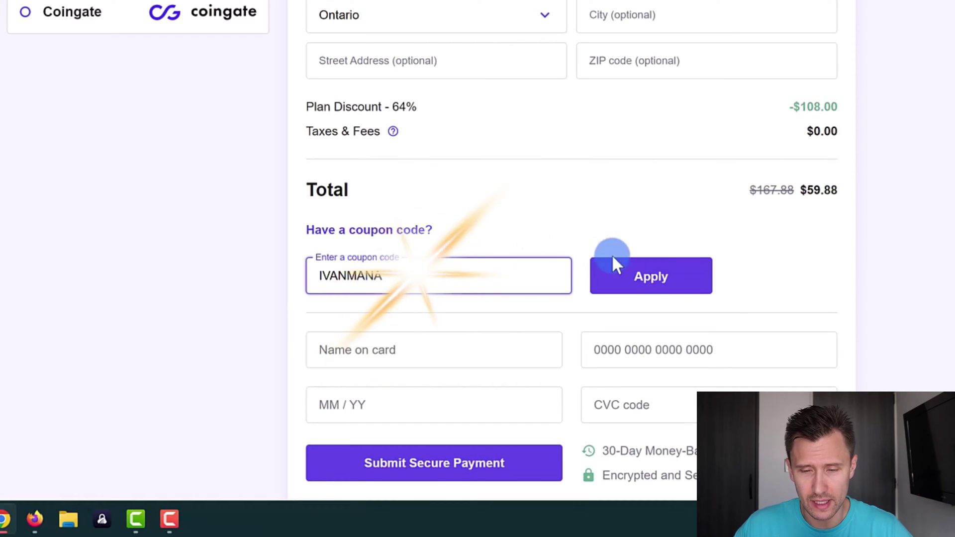
left_click(644, 259)
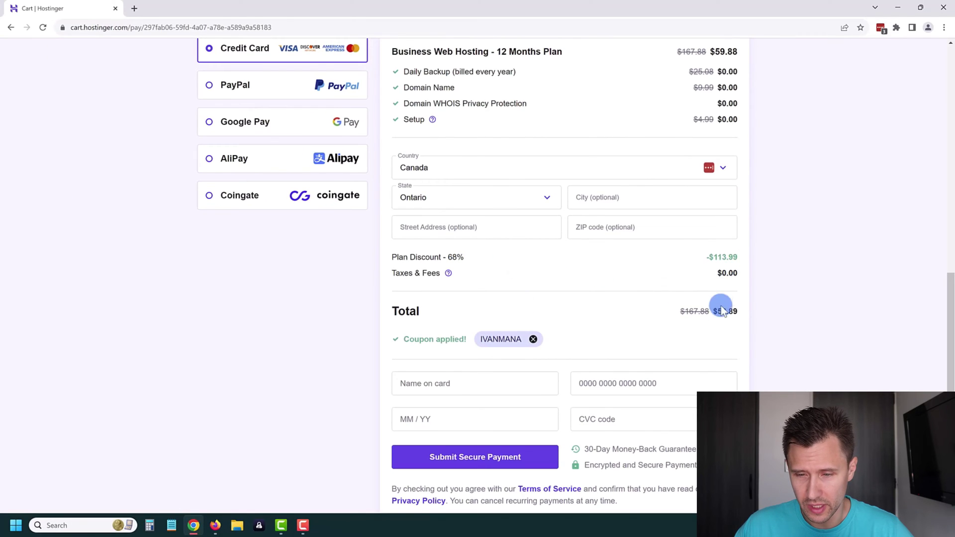
Review the order total, billing period prices and payment options with the coupon applied
left_click_drag(718, 311, 734, 314)
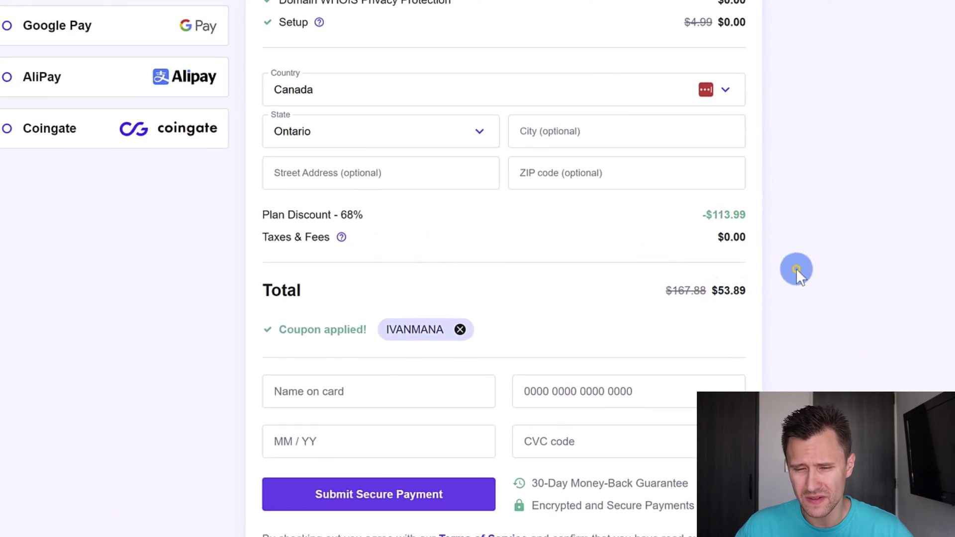
scroll(246, 210, "up", 2)
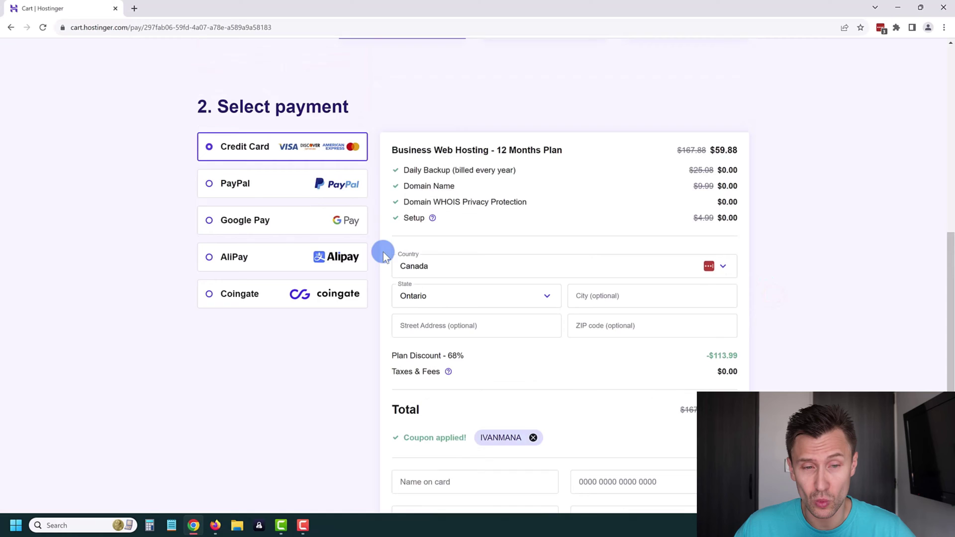
scroll(387, 252, "up", 9)
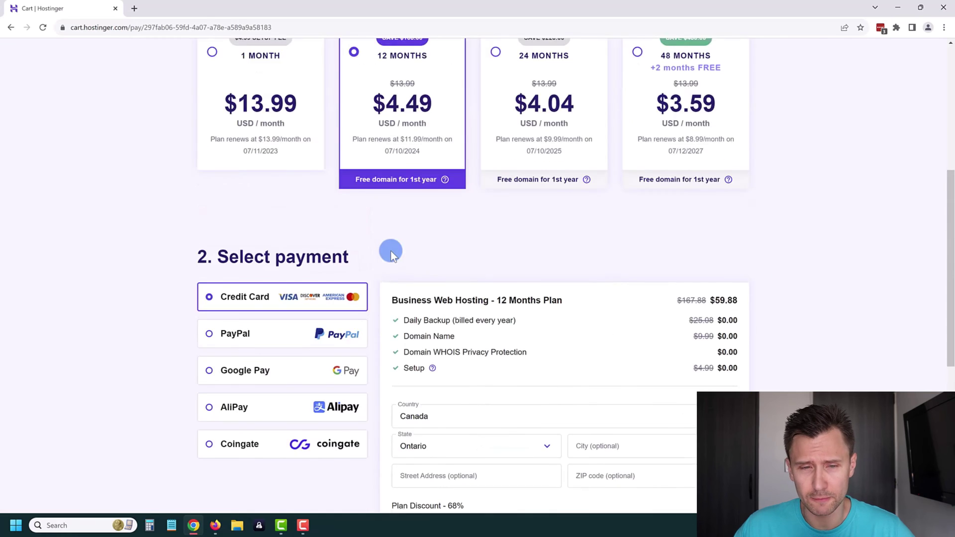
scroll(425, 332, "down", 5)
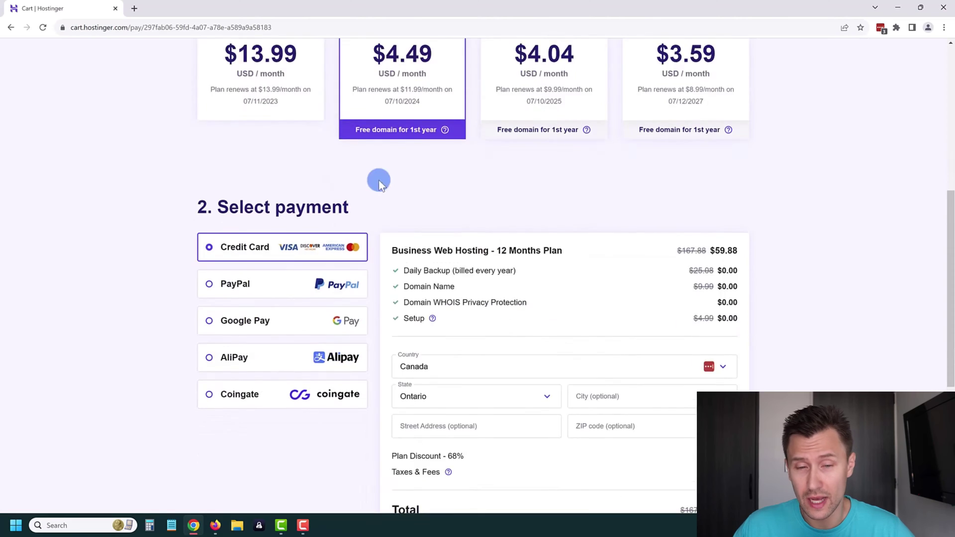
scroll(372, 270, "down", 5)
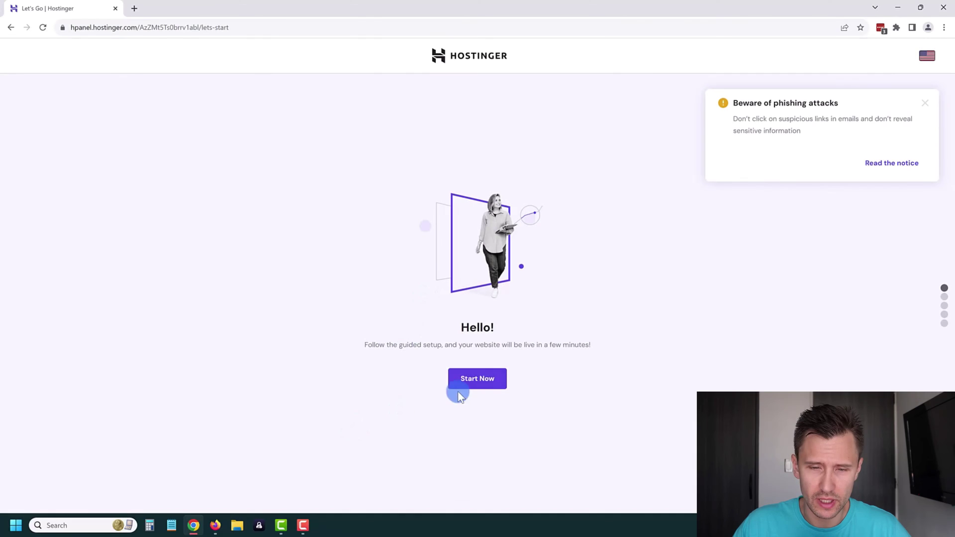
Start the guided setup for a new website on the WordPress with AI platform
left_click(479, 371)
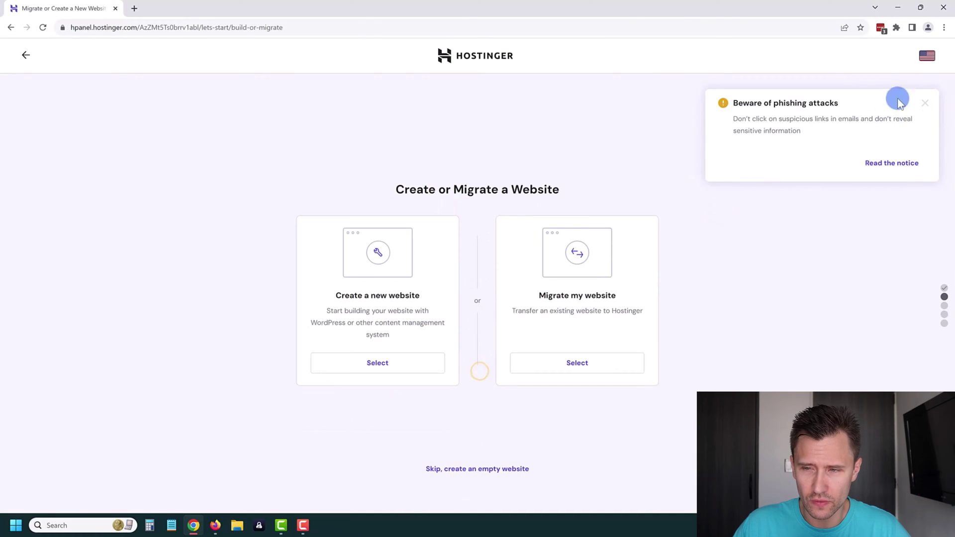
left_click(928, 104)
left_click(392, 358)
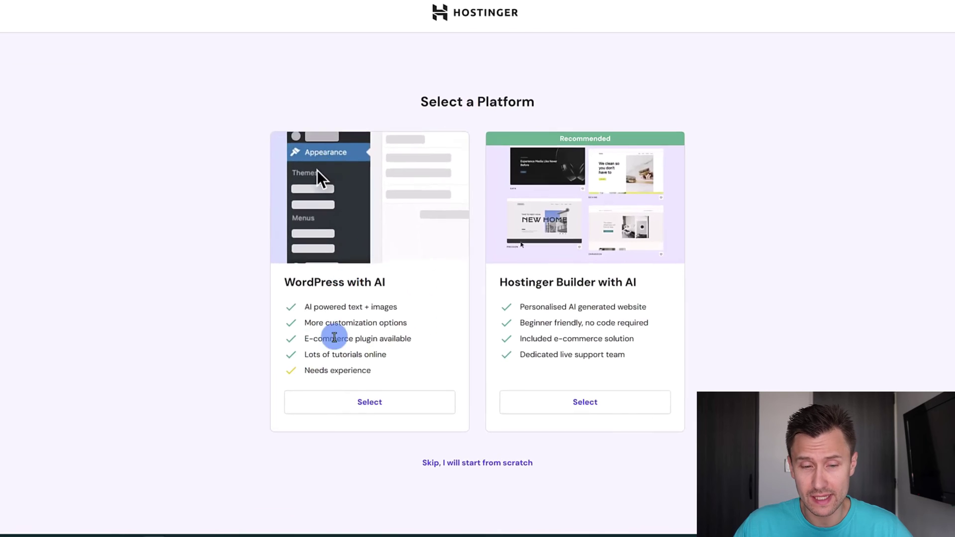
left_click(297, 408)
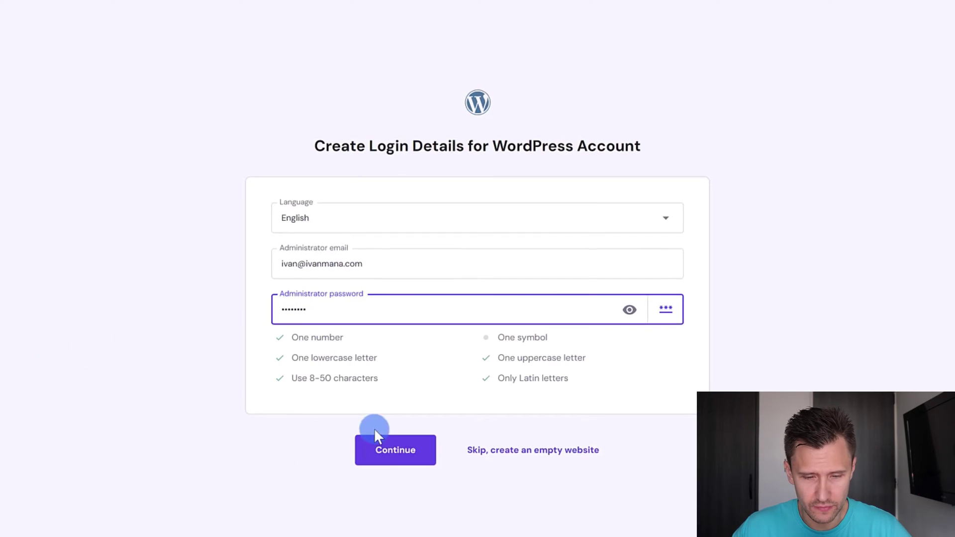
Submit the WordPress administrator login details and skip the plugin and template suggestions
left_click(393, 451)
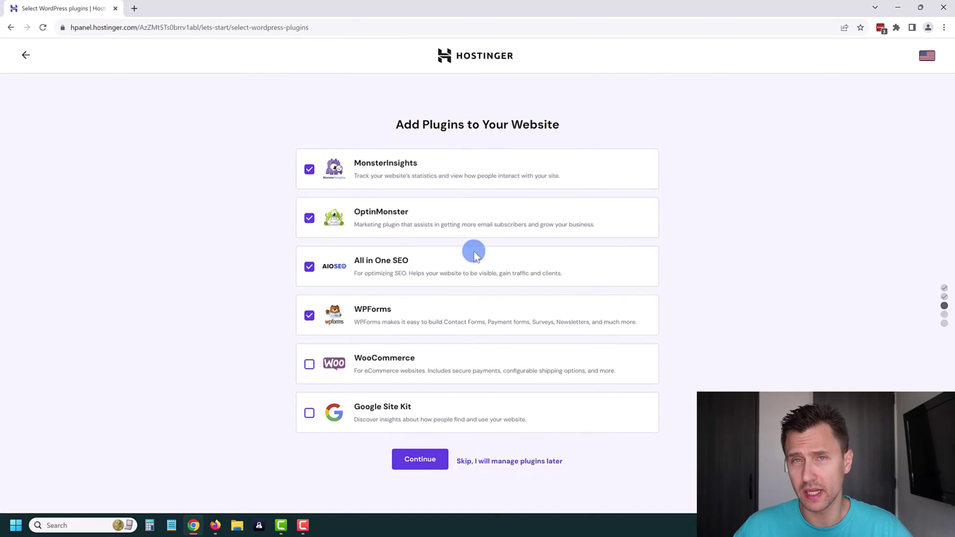
left_click(501, 465)
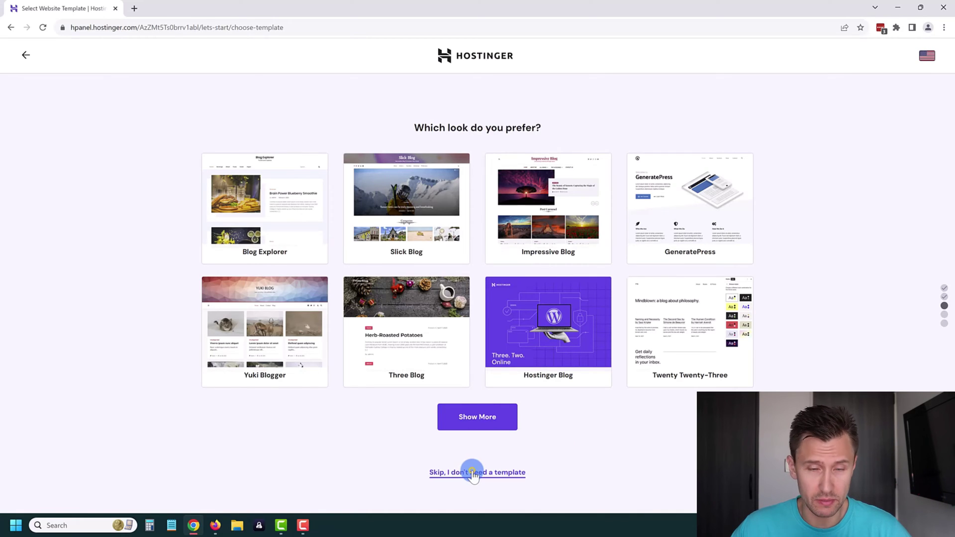
left_click(474, 472)
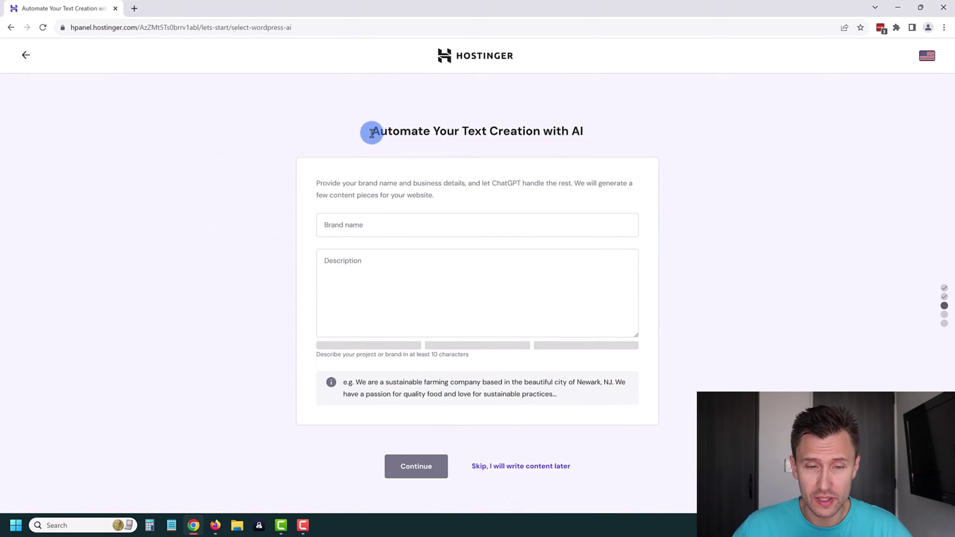
Enter "Water Bottles Infinite" as the brand name for the AI text creation
left_click_drag(372, 134, 582, 136)
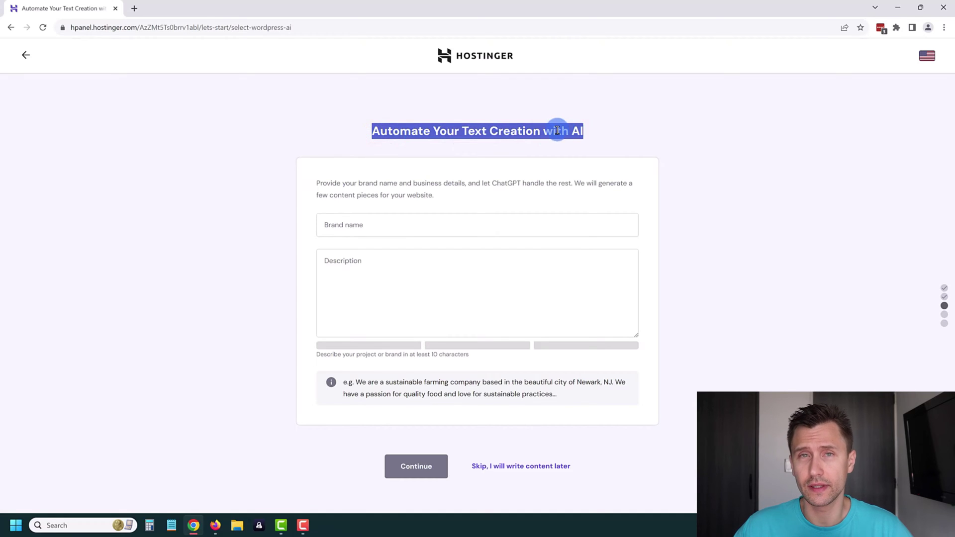
left_click(492, 130)
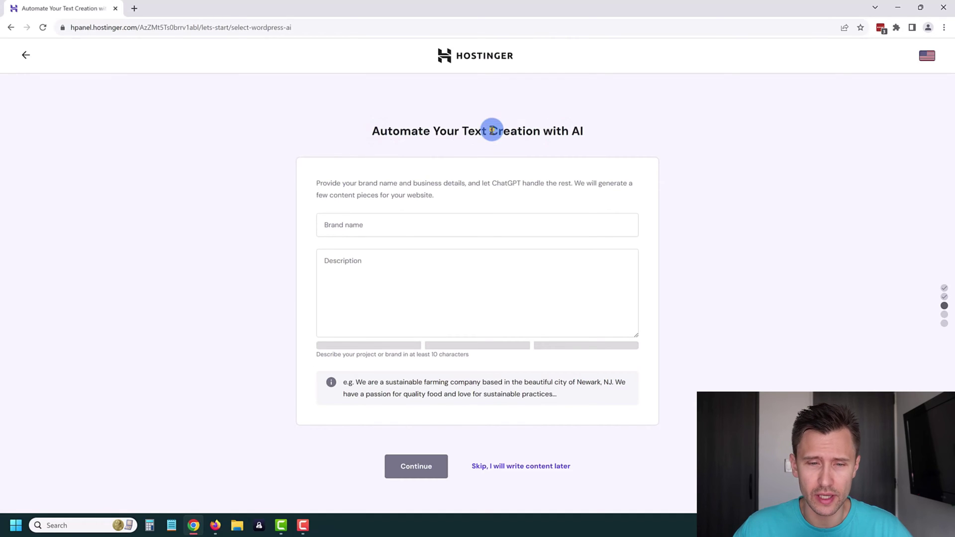
left_click(353, 232)
left_click(353, 302)
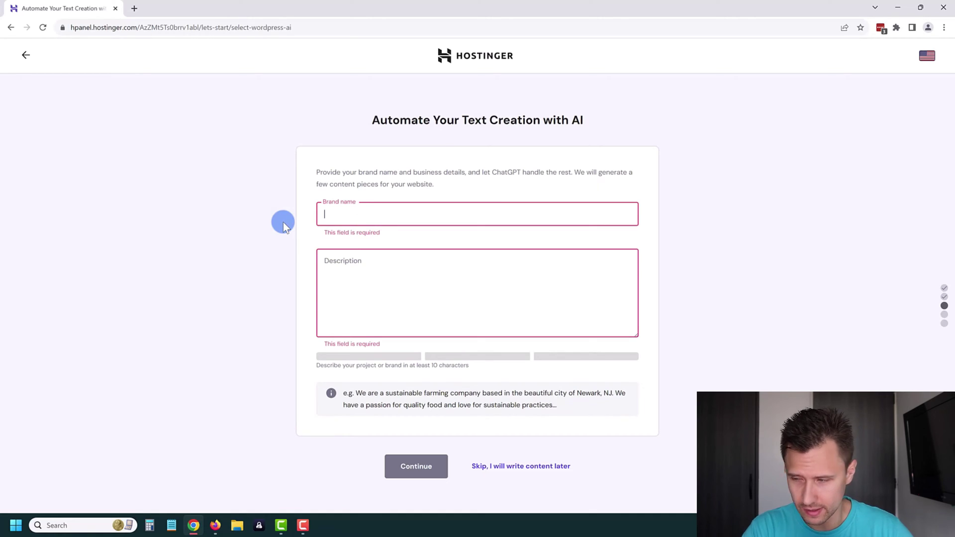
type("Water Bottles Infinite")
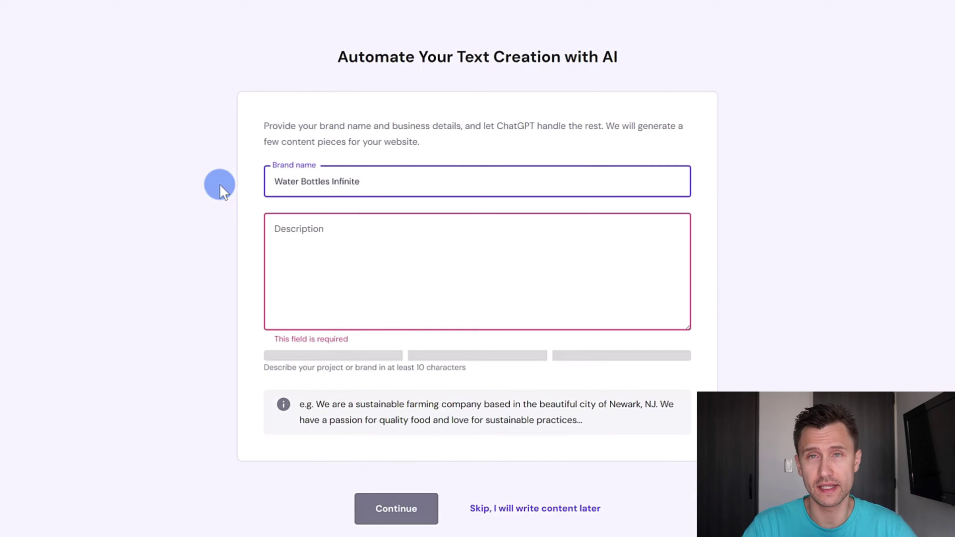
Describe the company as focused on the highest-quality water bottles with the best quality and water taste, and submit the AI text creation details
key("Tab")
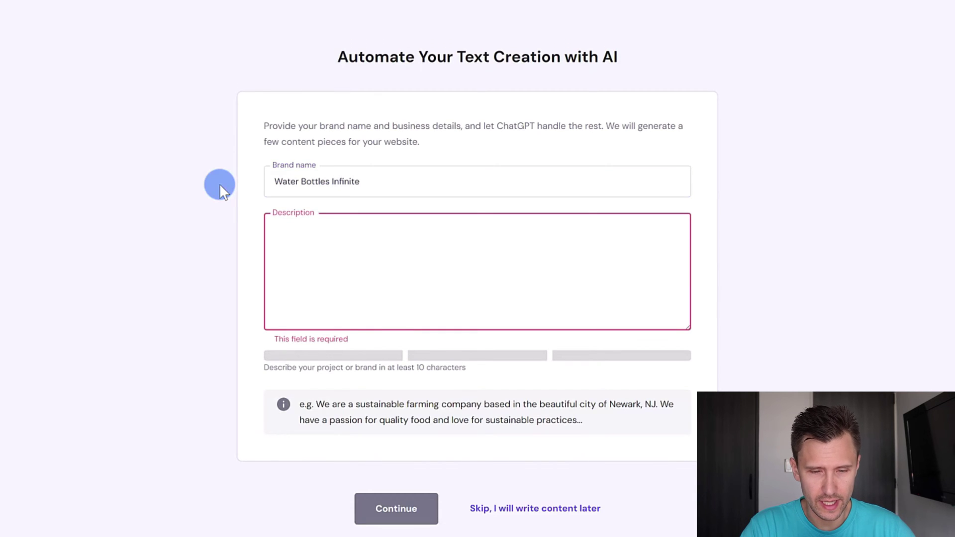
type("We are a company that's focused on making the highest-quality water bottles and offering the best to our clients in terms of quality and water taste. You have never tasted water better than this.")
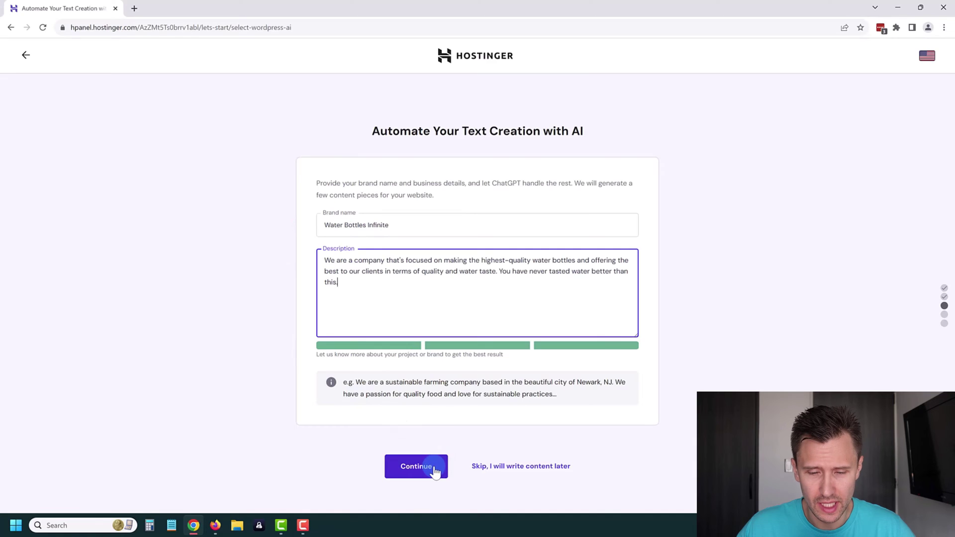
left_click(433, 465)
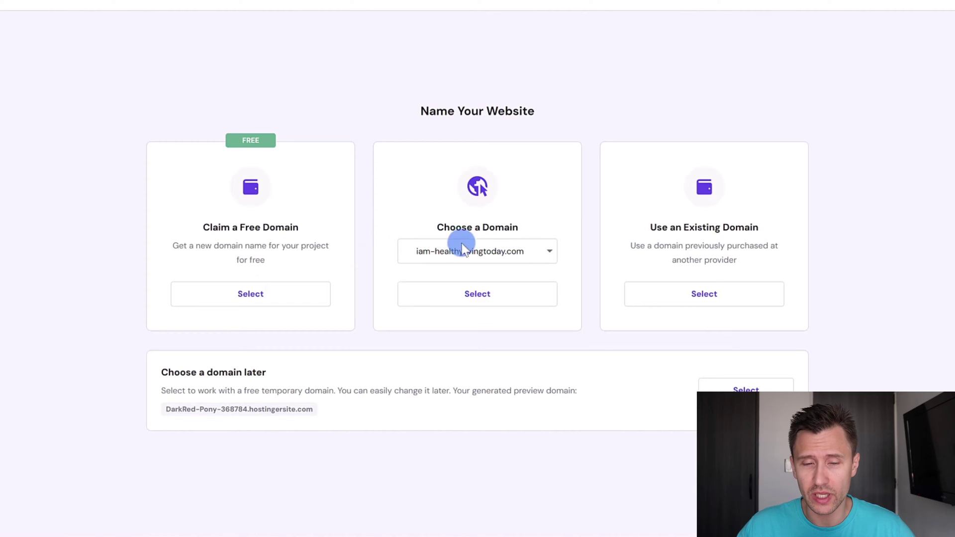
Choose to claim a free domain and check the availability of "waterbottlesinfinite" with the .com extension
left_click(223, 304)
left_click(296, 397)
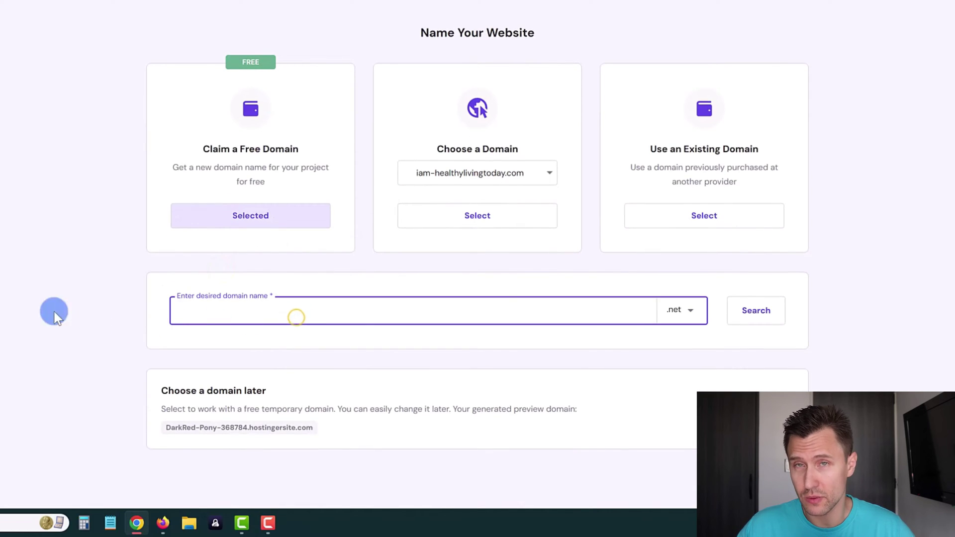
left_click(677, 309)
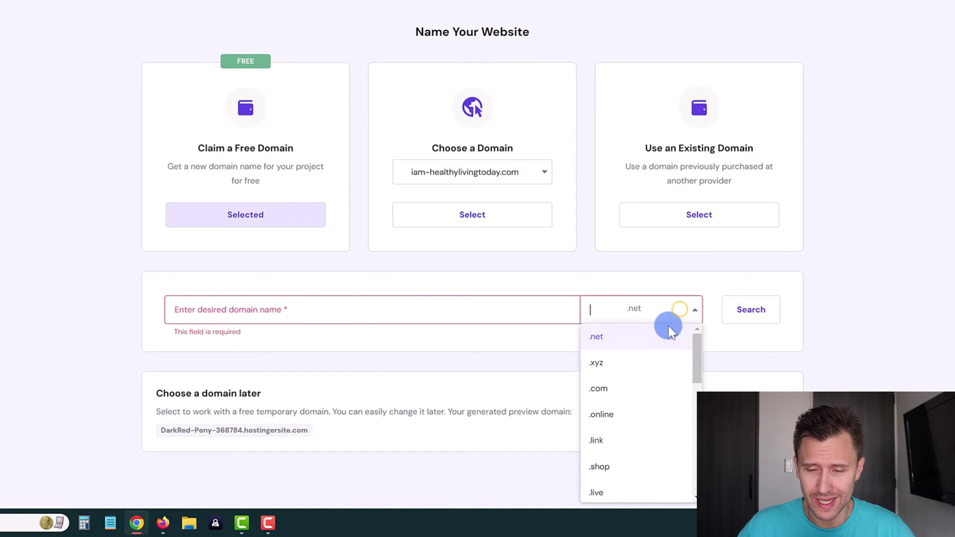
left_click(639, 388)
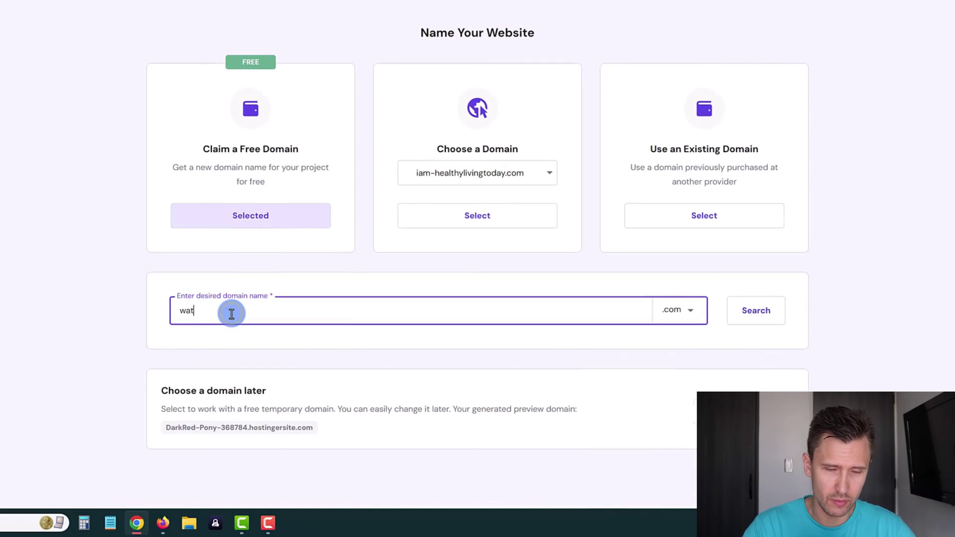
type("erbott")
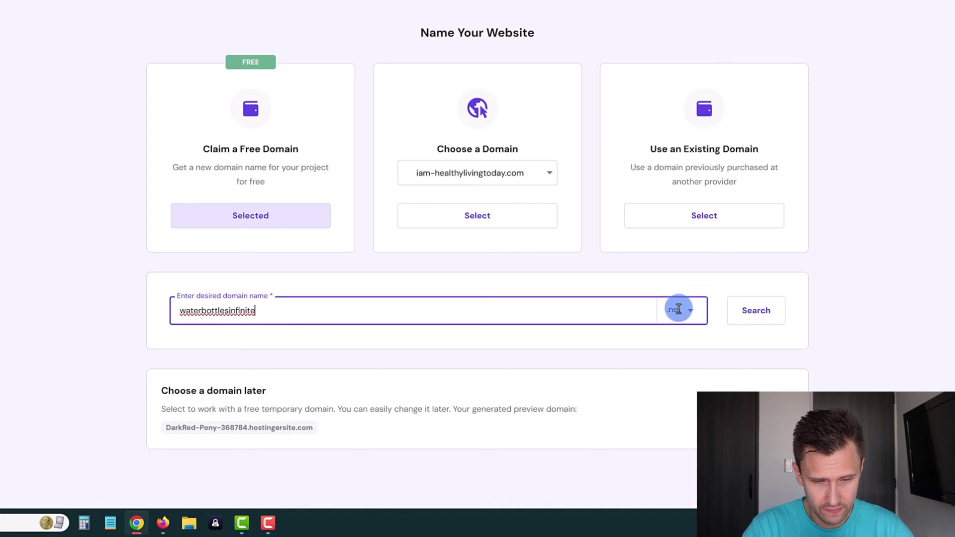
type("lesinfinite")
left_click(678, 309)
left_click(624, 386)
left_click(756, 319)
right_click(752, 320)
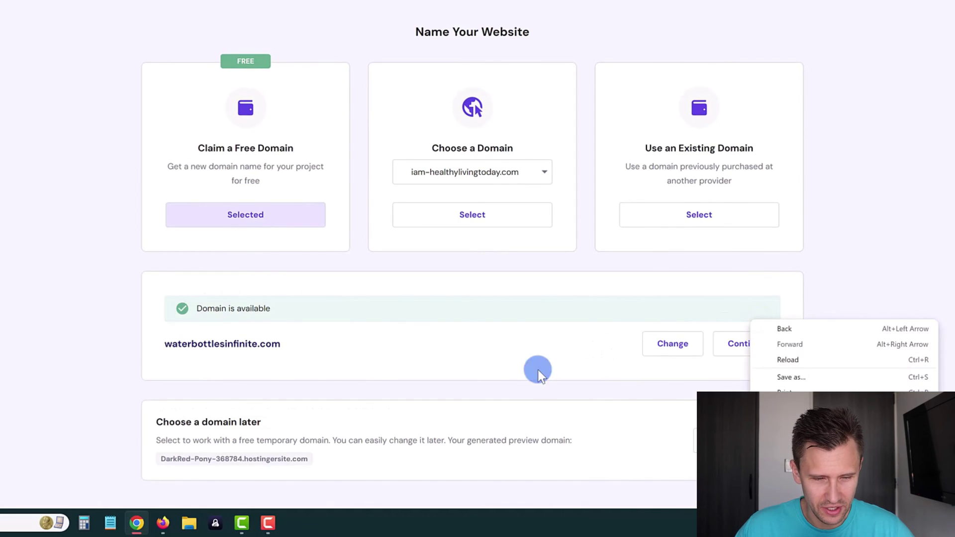
left_click(538, 369)
scroll(378, 329, "down", 1)
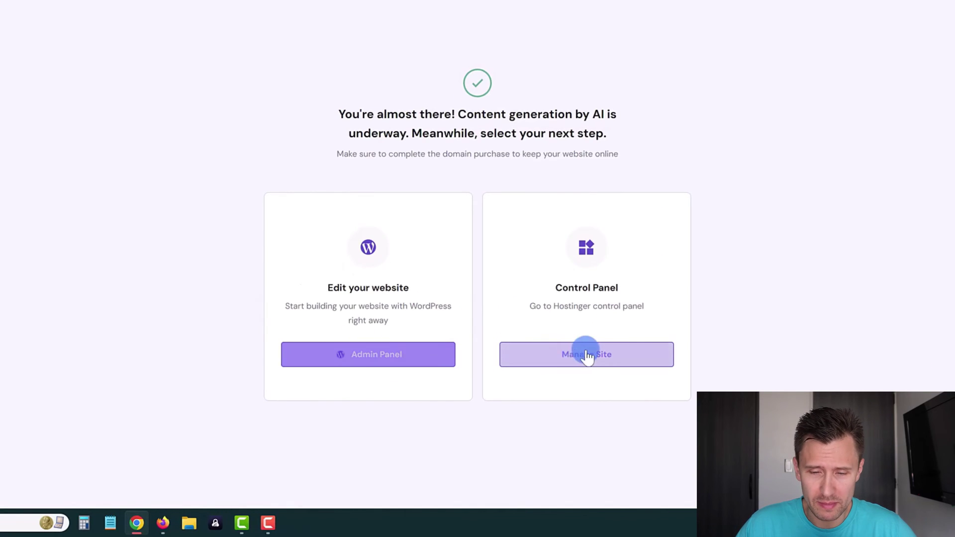
Open the new site's hosting dashboard and decline the two-factor authentication offer
left_click(561, 355)
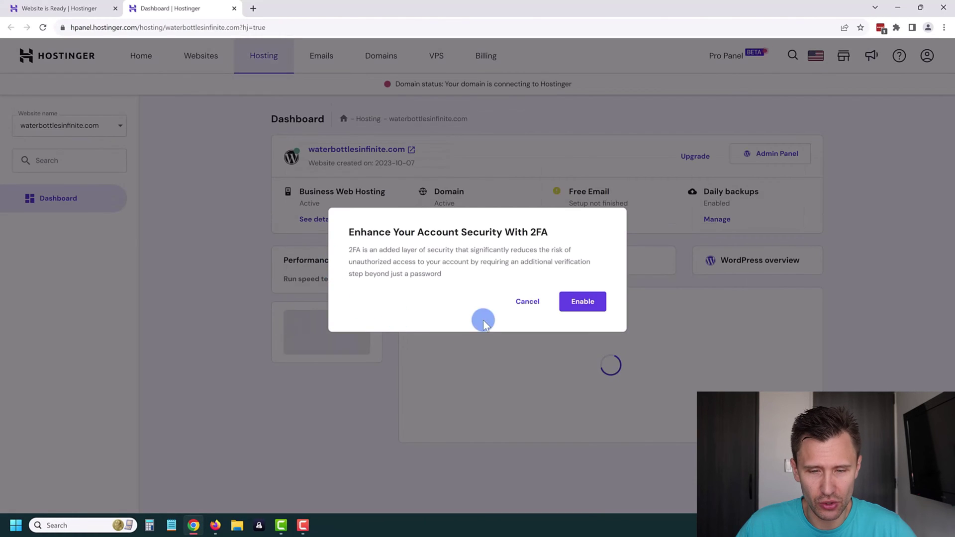
left_click(525, 301)
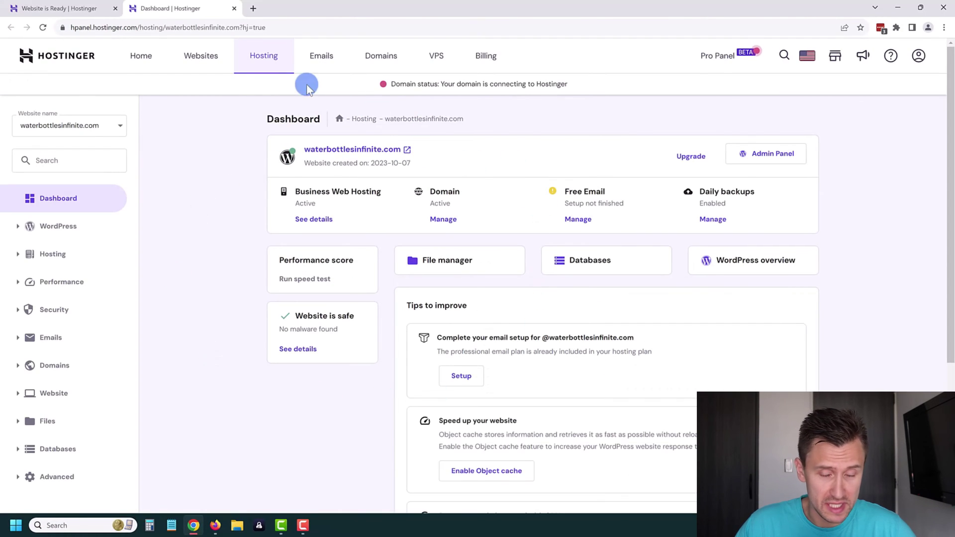
scroll(394, 220, "down", 2)
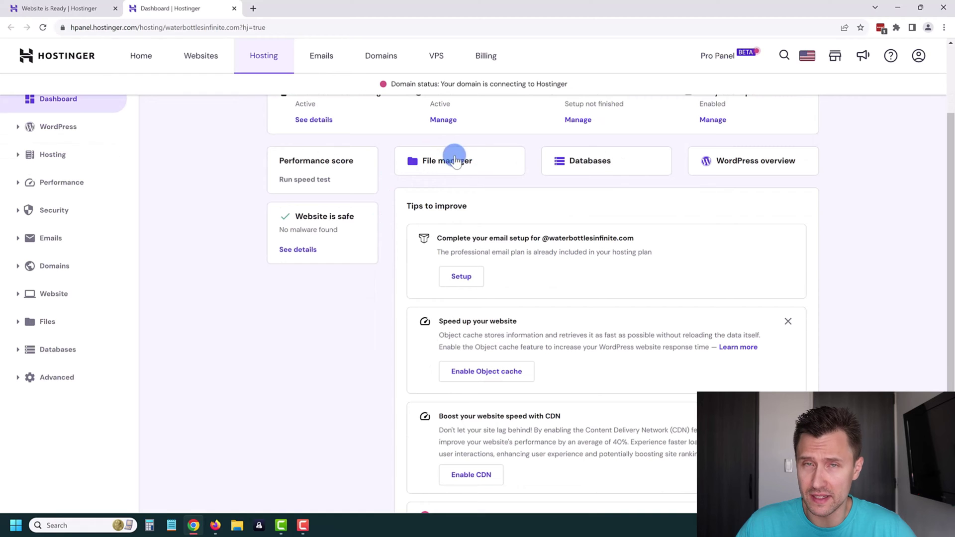
left_click(474, 163)
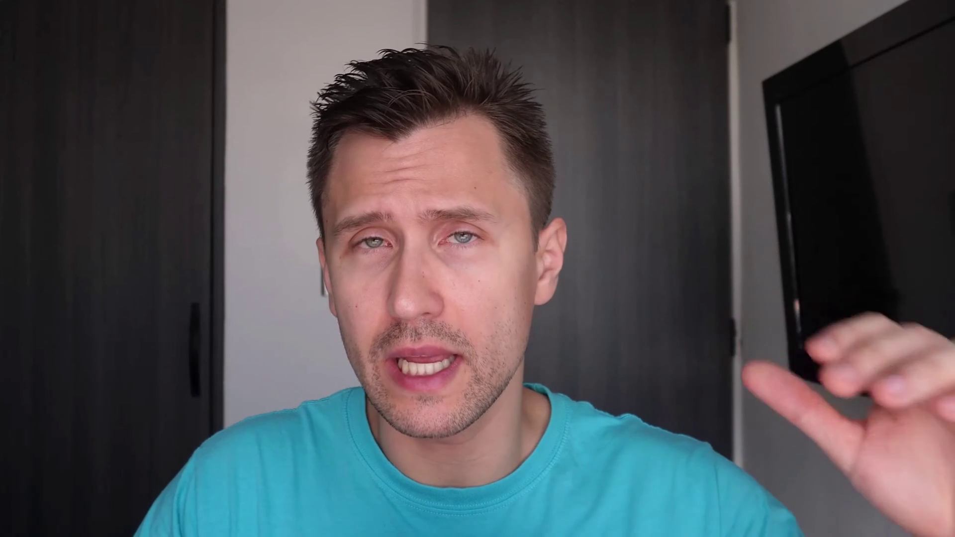
left_click(748, 165)
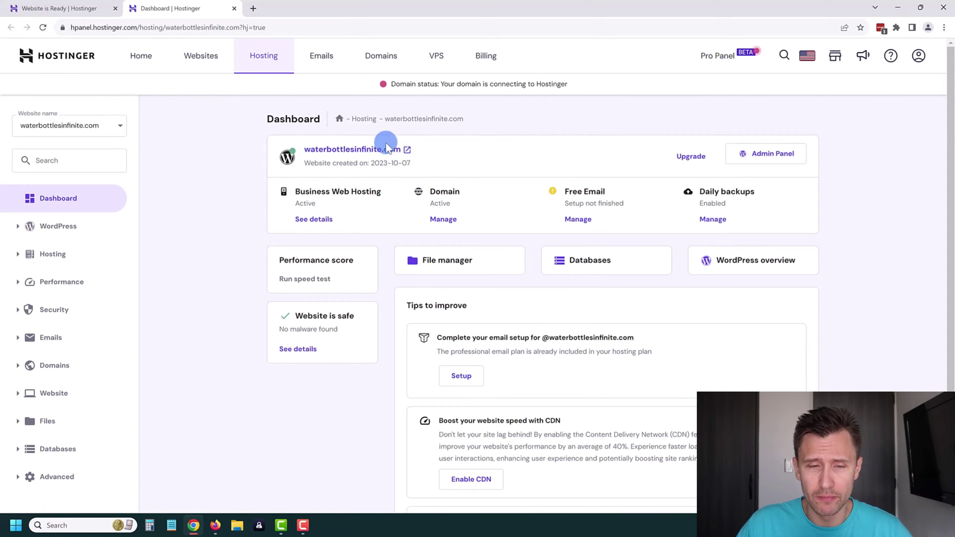
Check the SSL certificate page in the site's security settings
left_click(72, 310)
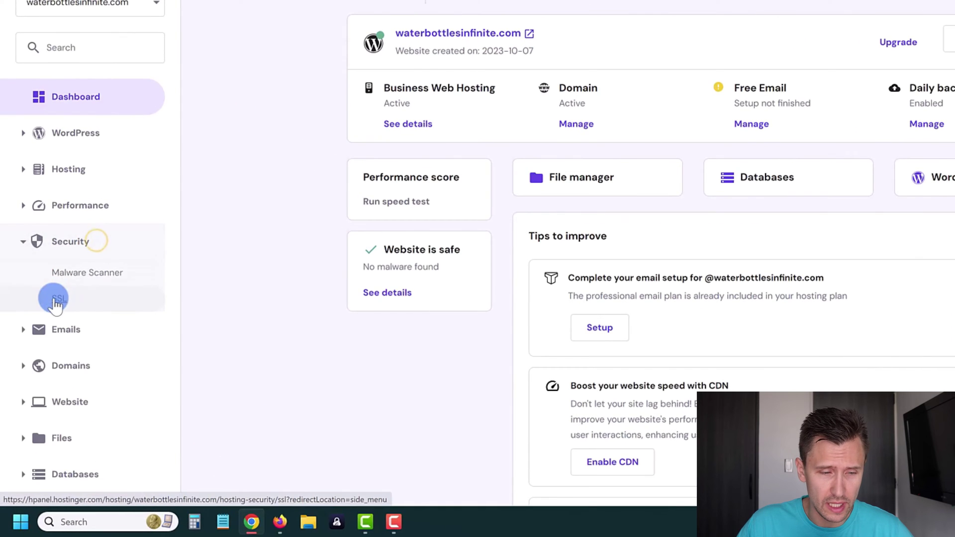
left_click(42, 355)
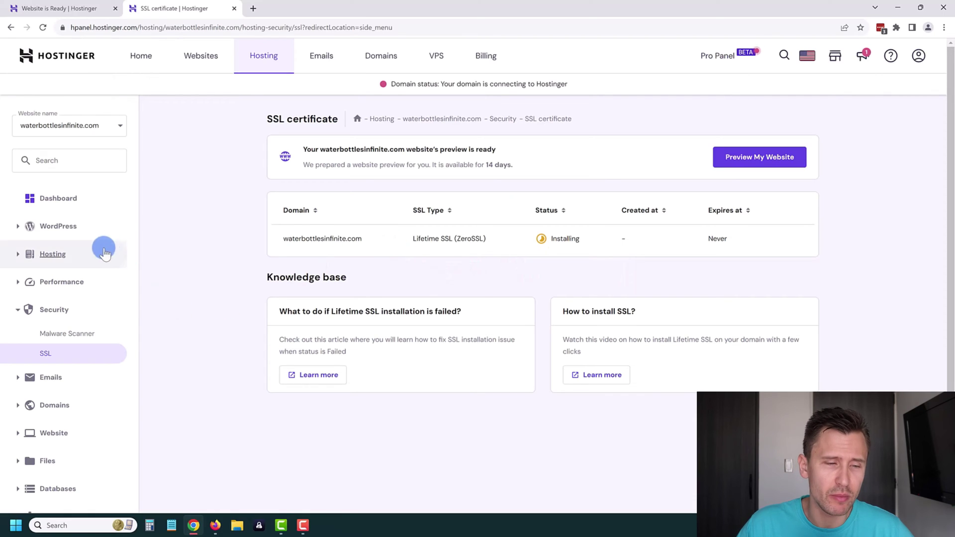
Look through the Website, Domains and Emails options of the site, and return to its hosting dashboard
scroll(67, 398, "down", 1)
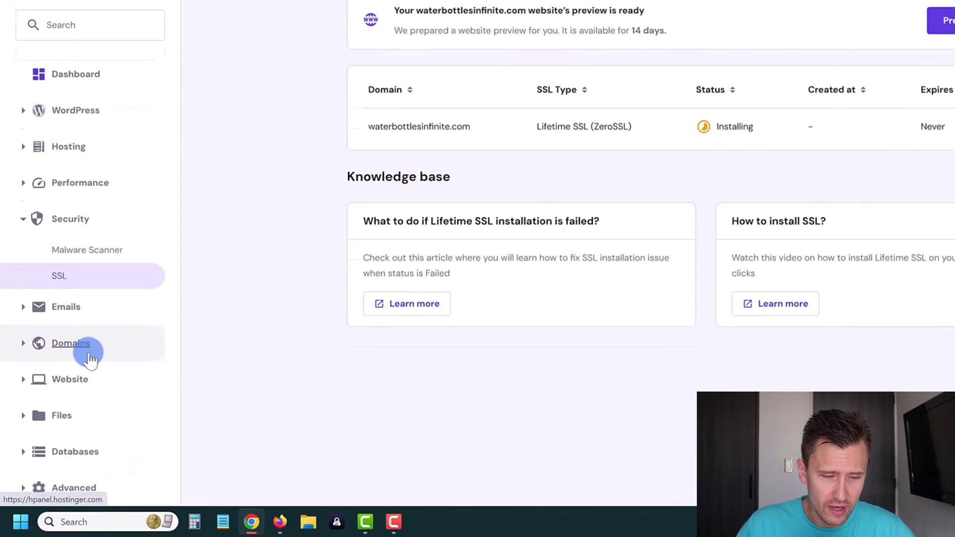
left_click(69, 351)
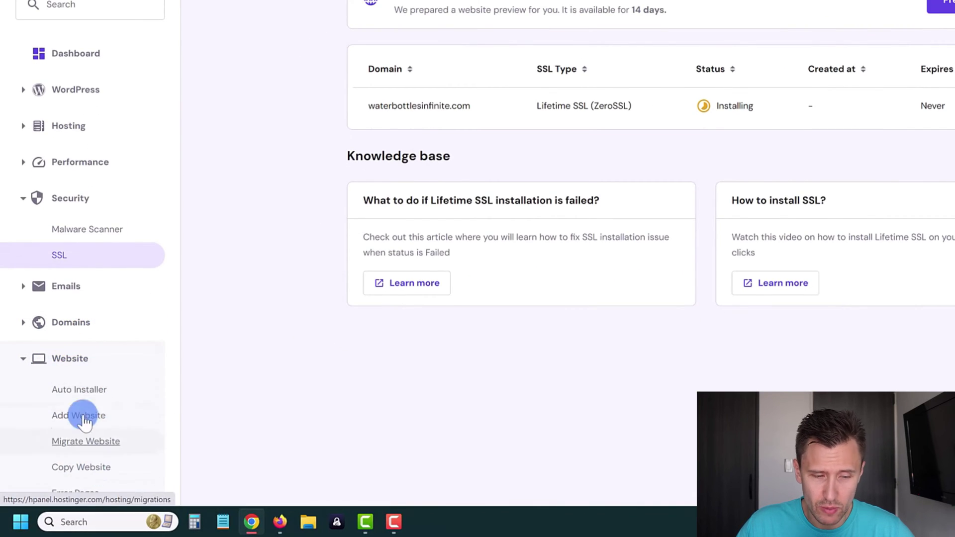
left_click(66, 326)
left_click(77, 285)
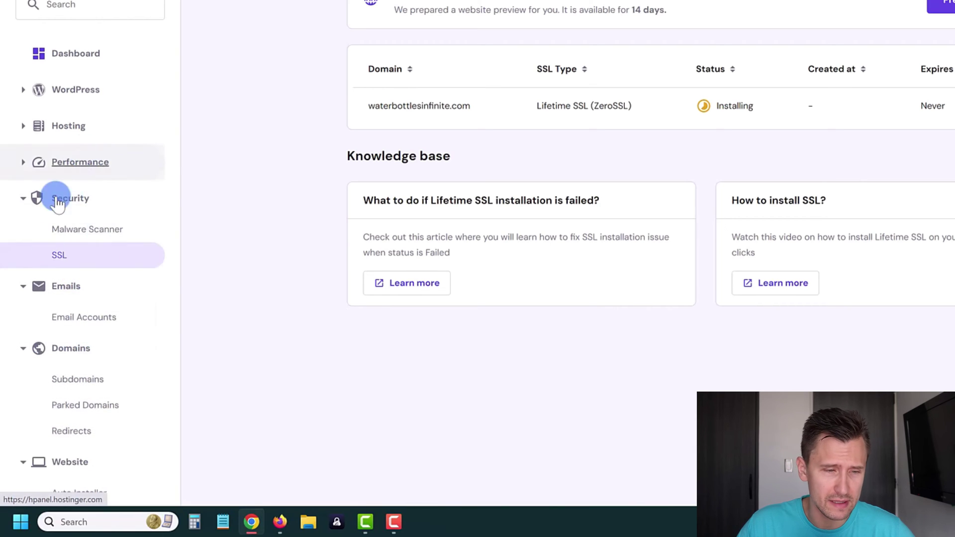
left_click(74, 55)
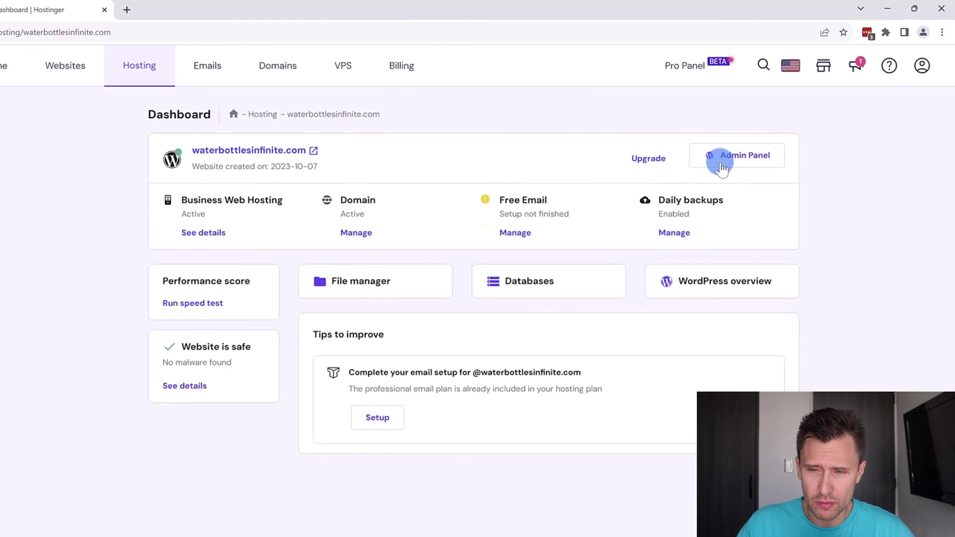
Try to open the site's WordPress admin panel from the hosting dashboard, and close the login page
left_click(756, 136)
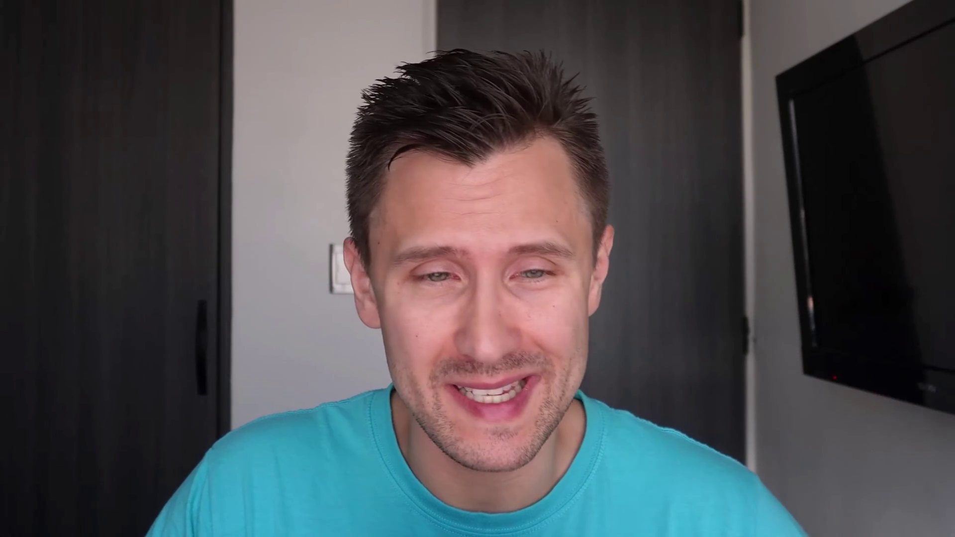
left_click(528, 207)
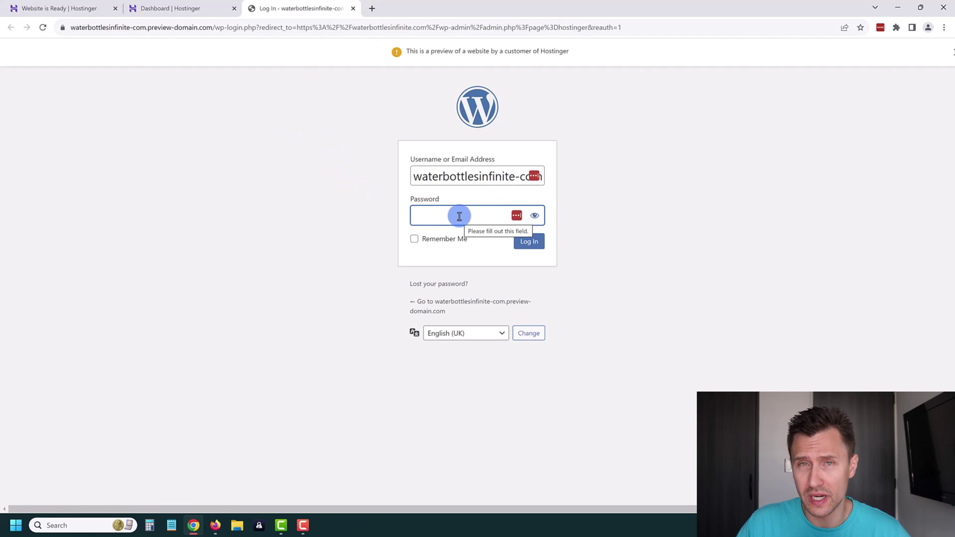
left_click(352, 8)
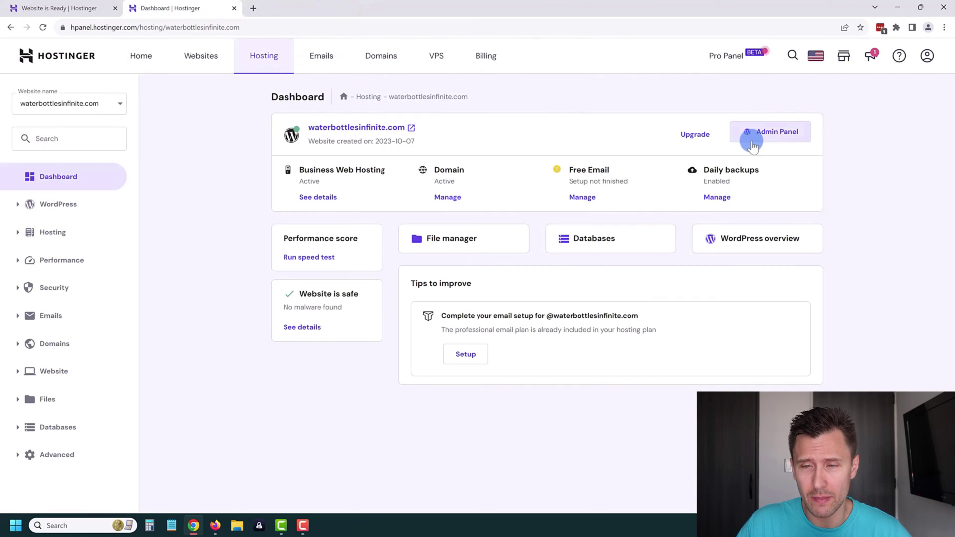
Open the WordPress admin panel from the hosting dashboard and visit the live website in a new tab
left_click(765, 132)
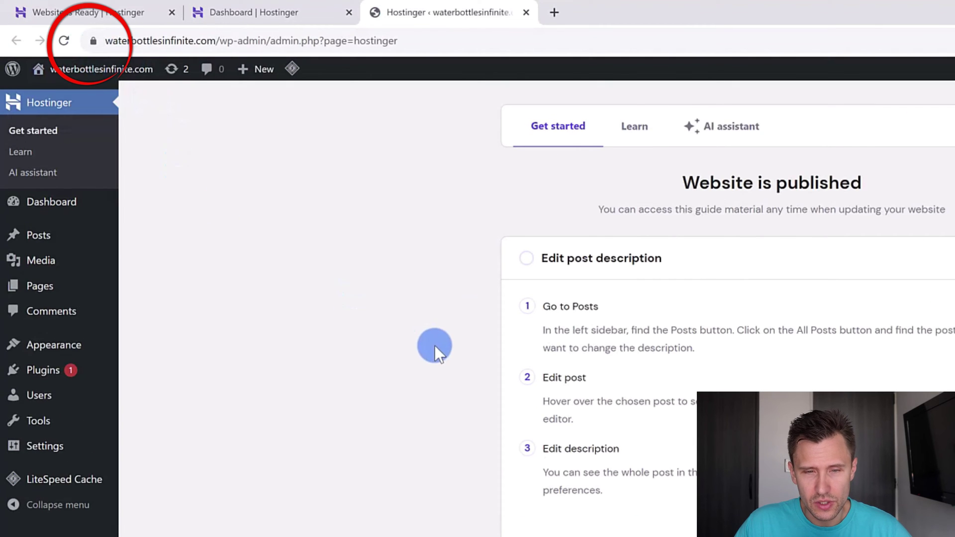
mouse_move(99, 73)
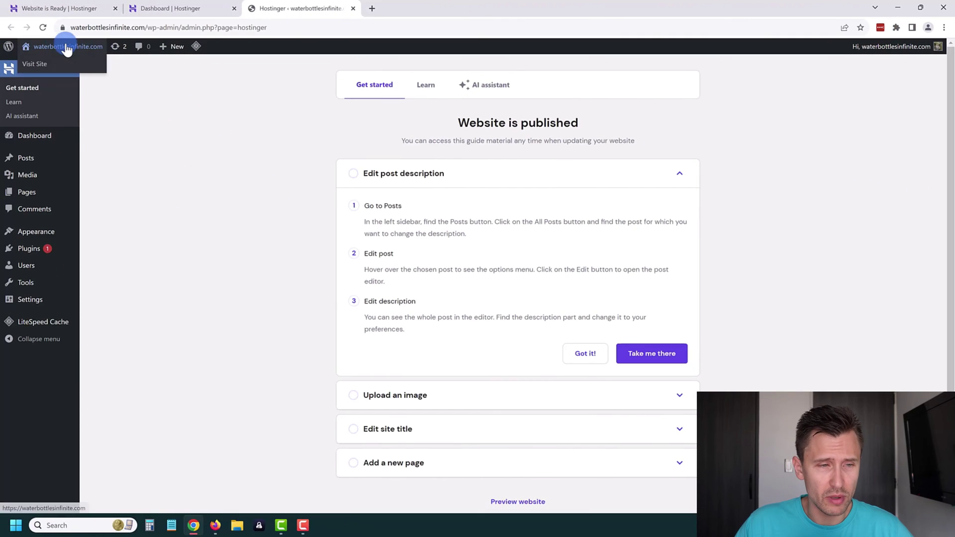
right_click(45, 71)
left_click(68, 74)
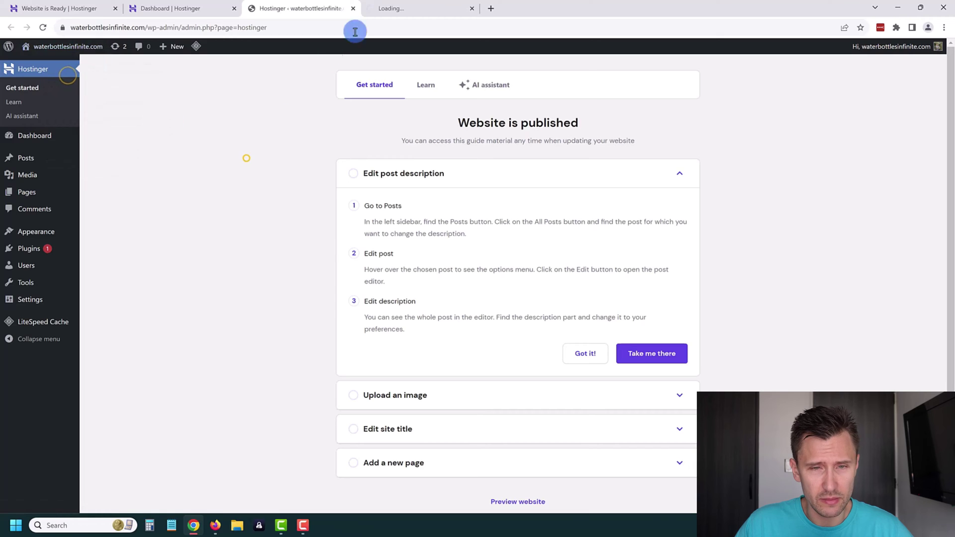
left_click(388, 8)
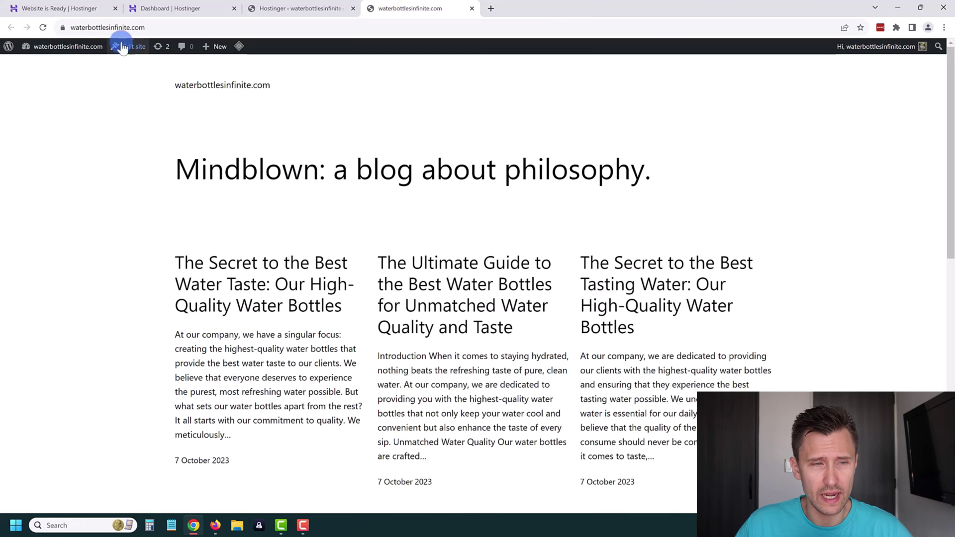
Review the homepage's generated blog posts and read through "The Ultimate Guide to the Best Water Bottles for Unmatched Water Quality and Taste"
scroll(543, 341, "down", 5)
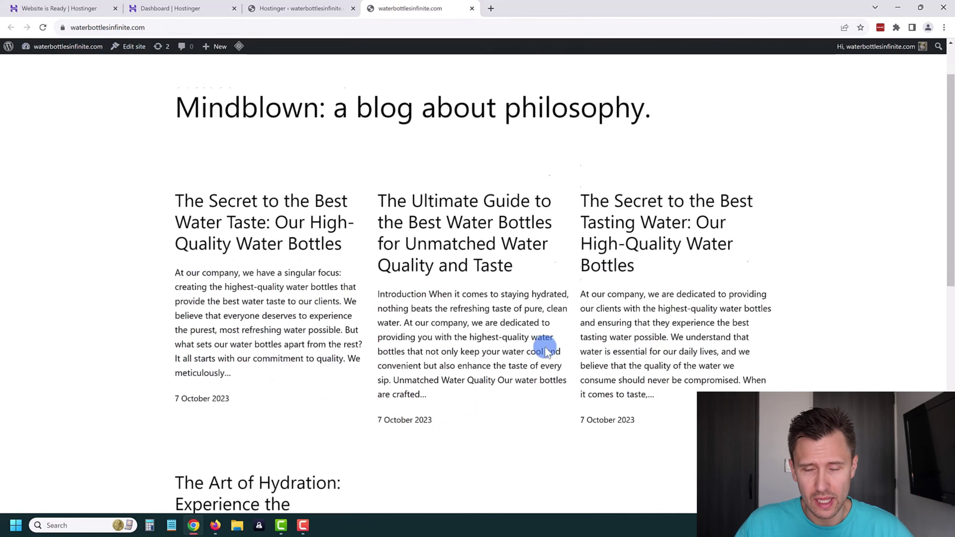
scroll(550, 330, "up", 4)
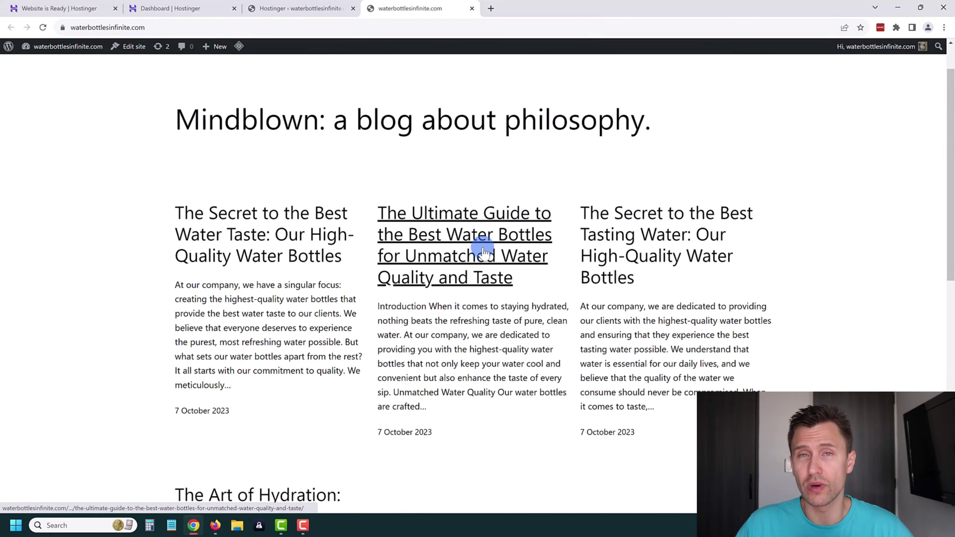
left_click(470, 219)
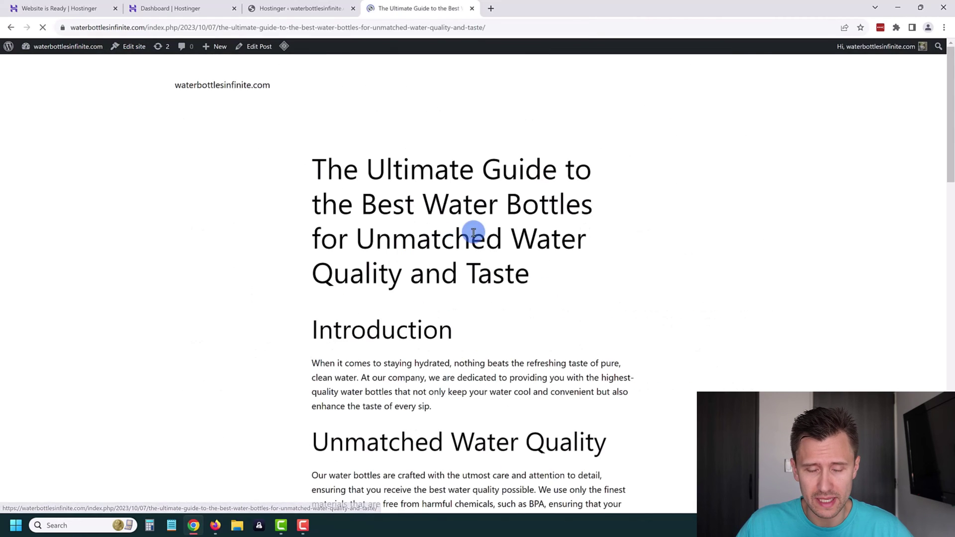
scroll(318, 256, "down", 7)
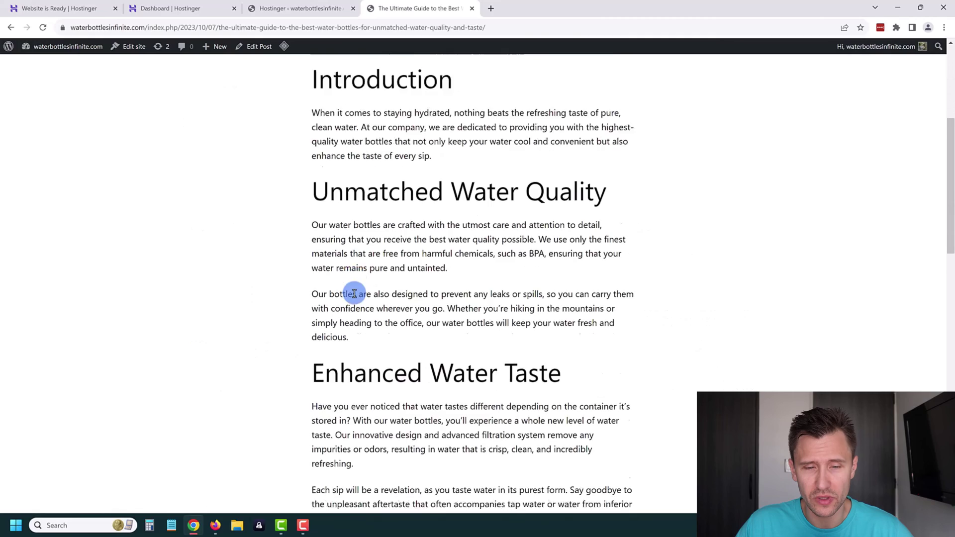
scroll(347, 288, "down", 7)
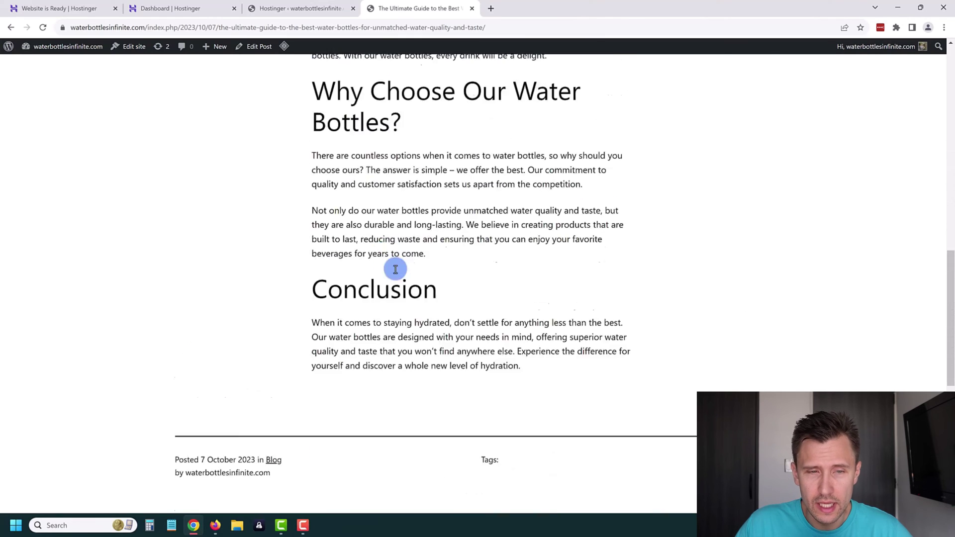
scroll(395, 267, "up", 8)
scroll(316, 186, "up", 6)
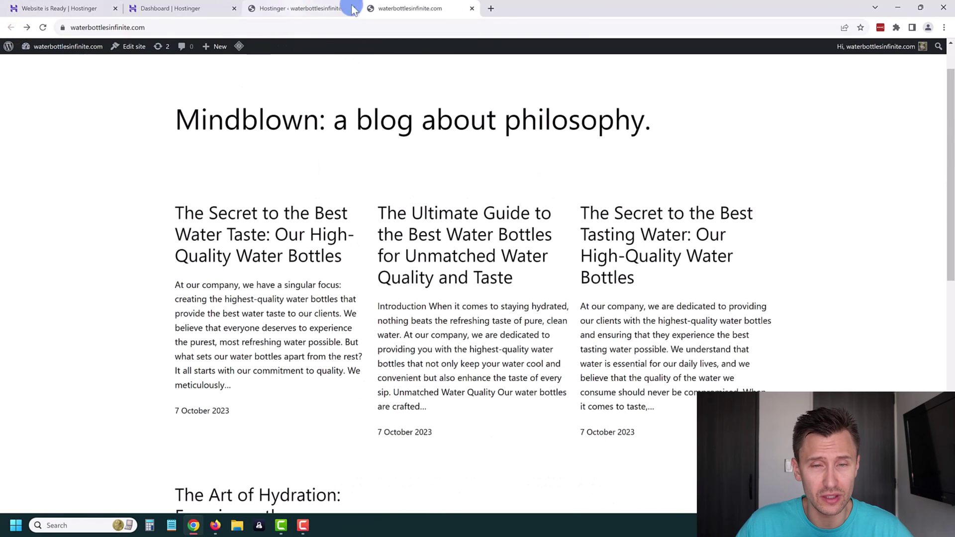
Return to the WordPress admin and open the overview of installed themes
left_click(296, 6)
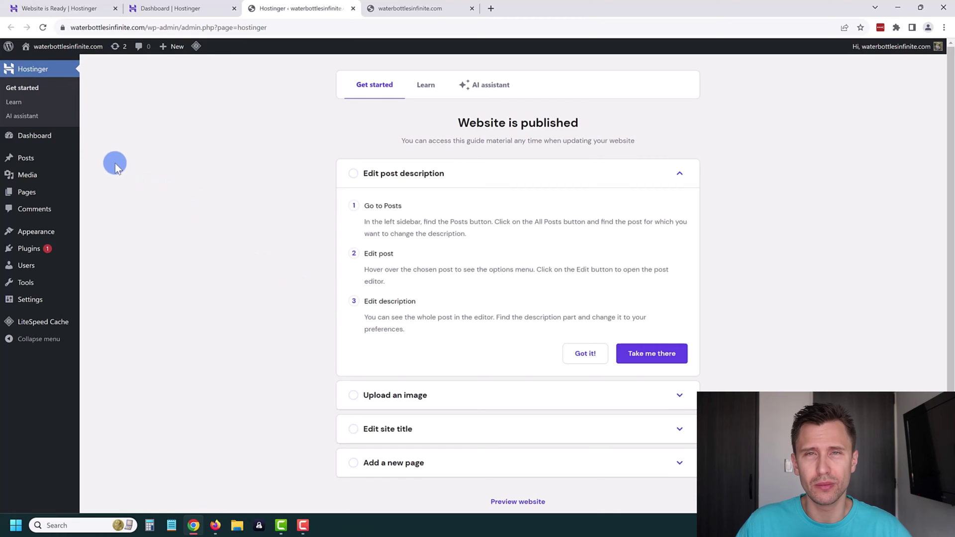
left_click(430, 14)
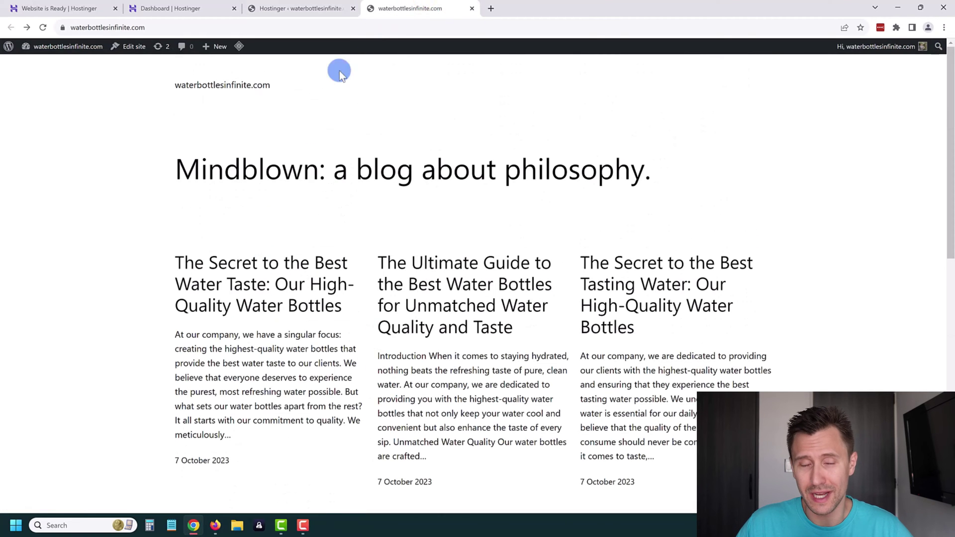
left_click(309, 6)
mouse_move(38, 200)
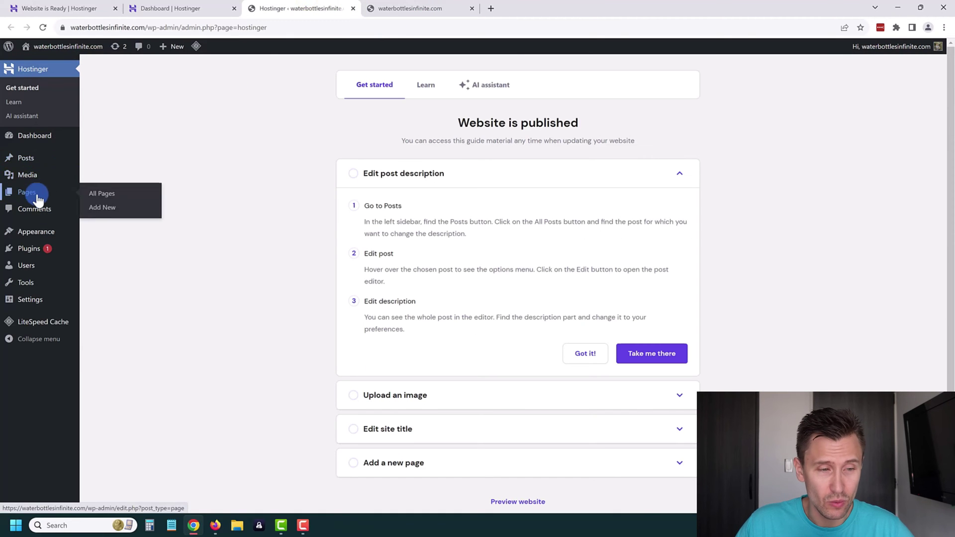
mouse_move(54, 236)
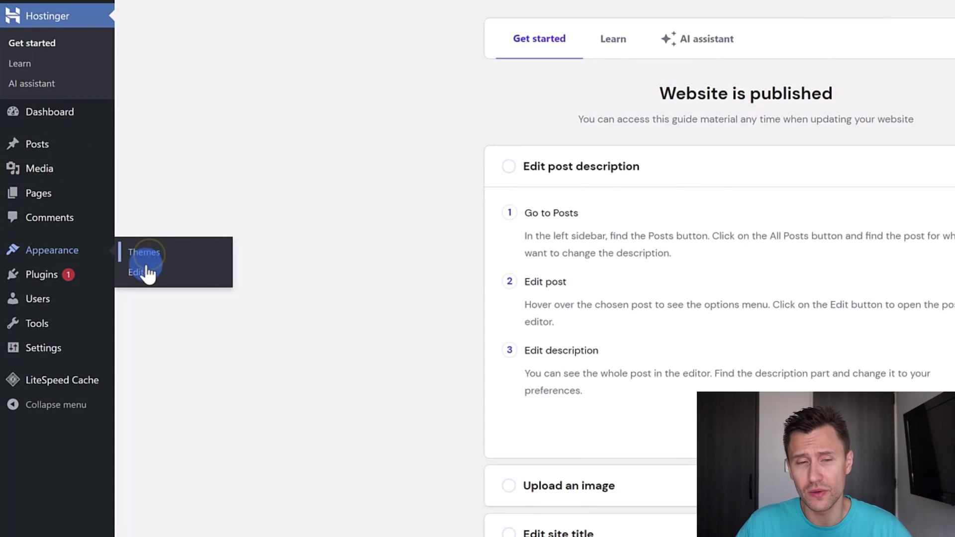
left_click(145, 263)
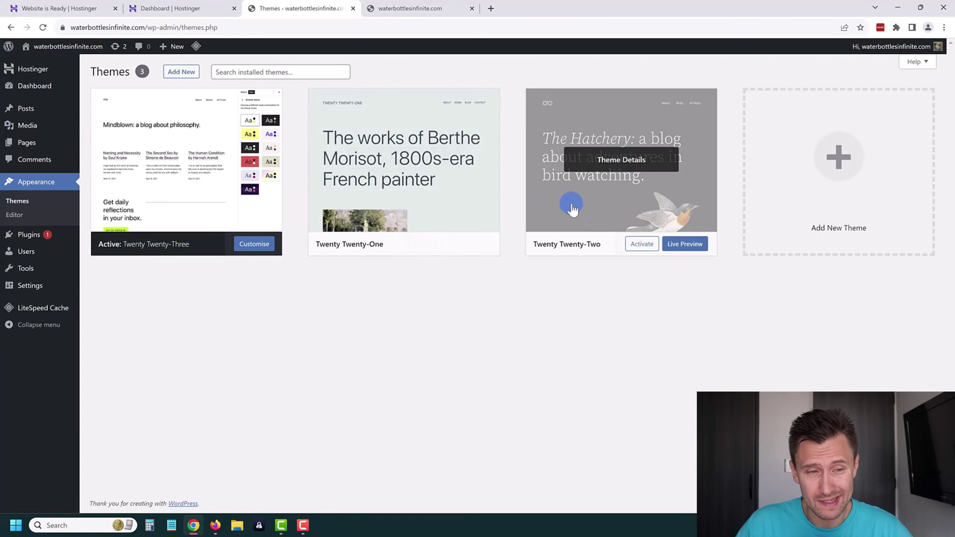
Browse the latest themes available to add and preview the Variations theme
left_click(787, 165)
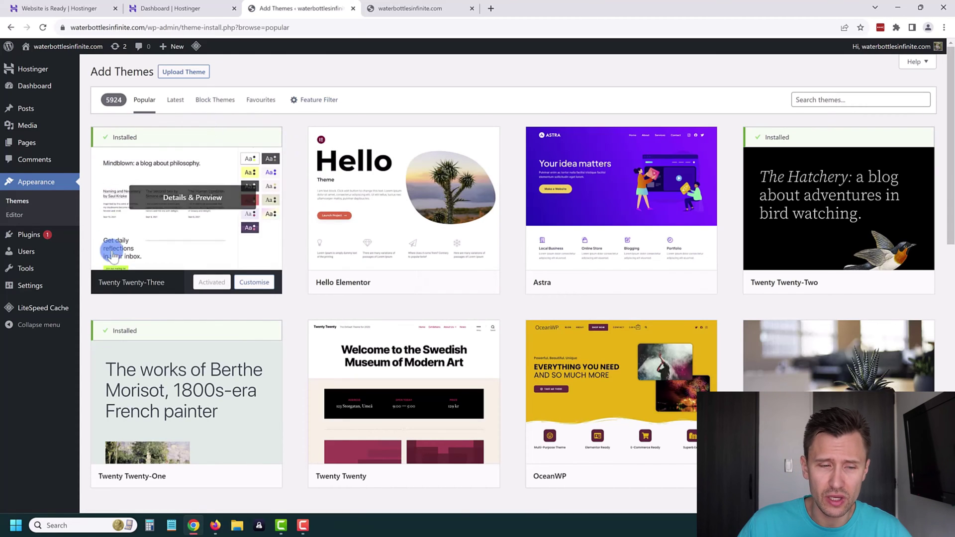
left_click(175, 99)
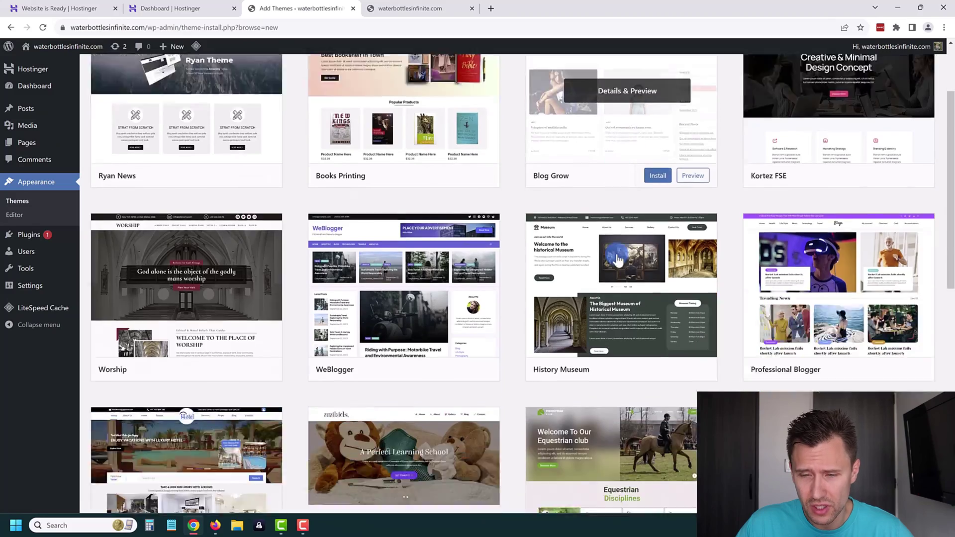
scroll(646, 249, "down", 10)
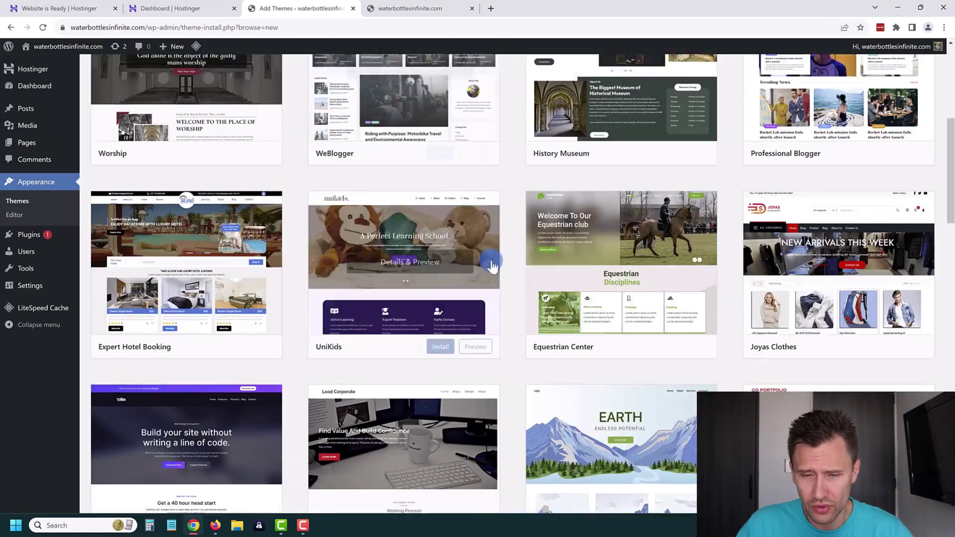
scroll(711, 237, "down", 3)
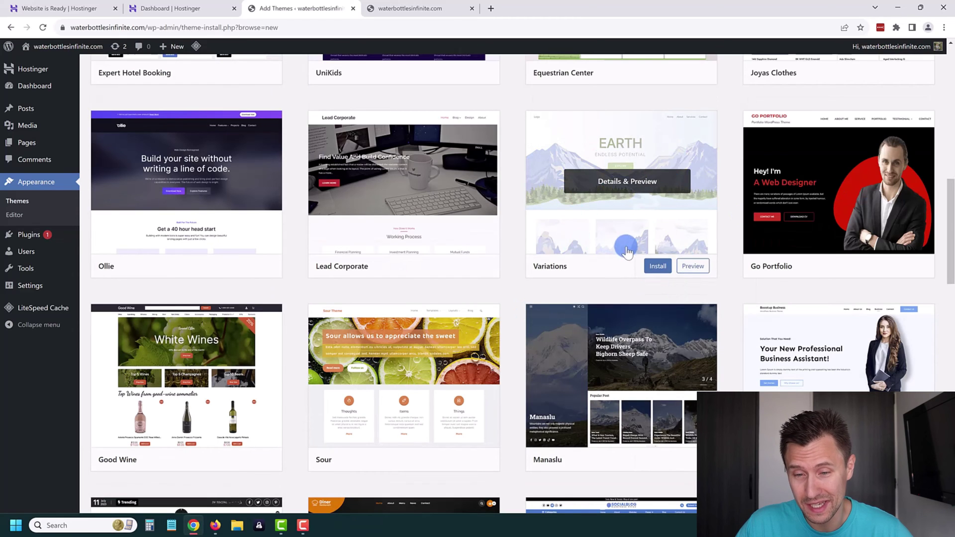
left_click(691, 269)
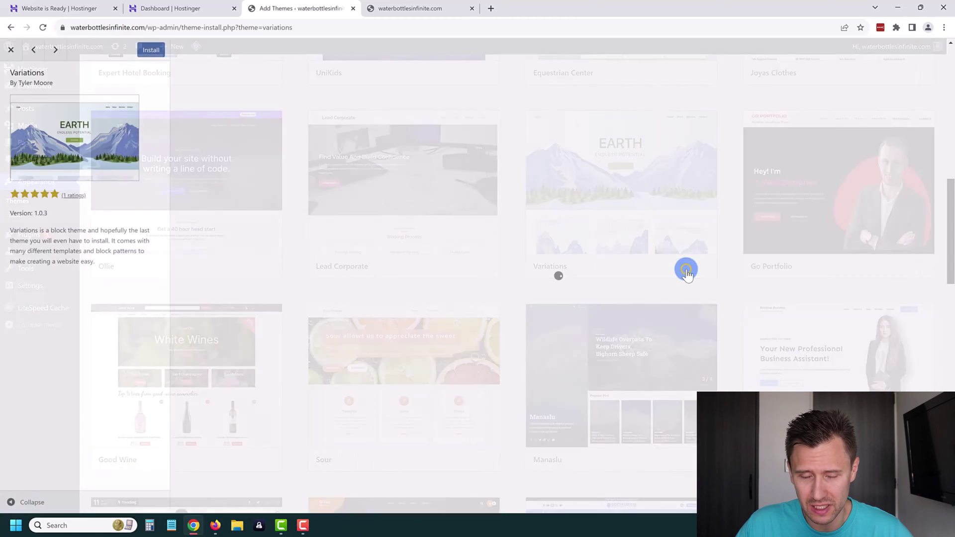
scroll(642, 357, "down", 15)
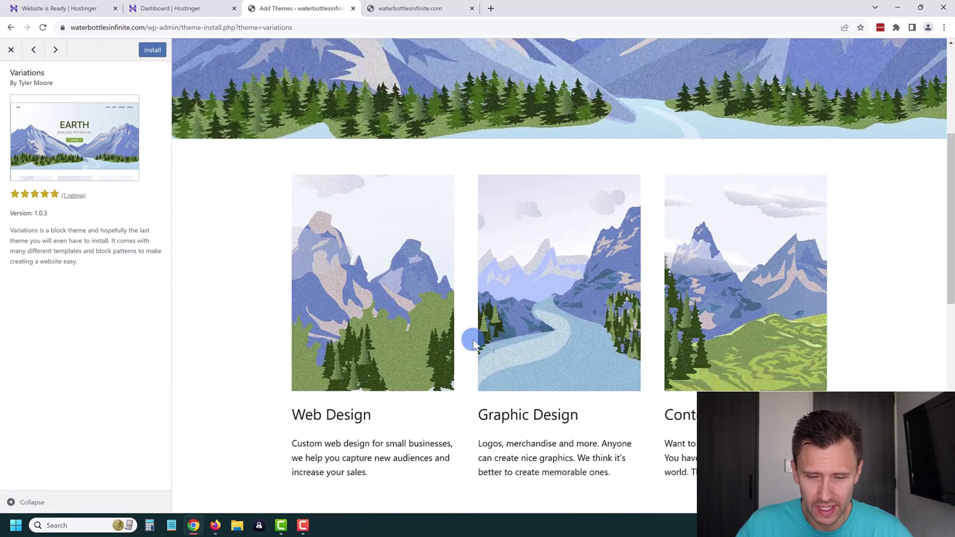
scroll(424, 311, "up", 15)
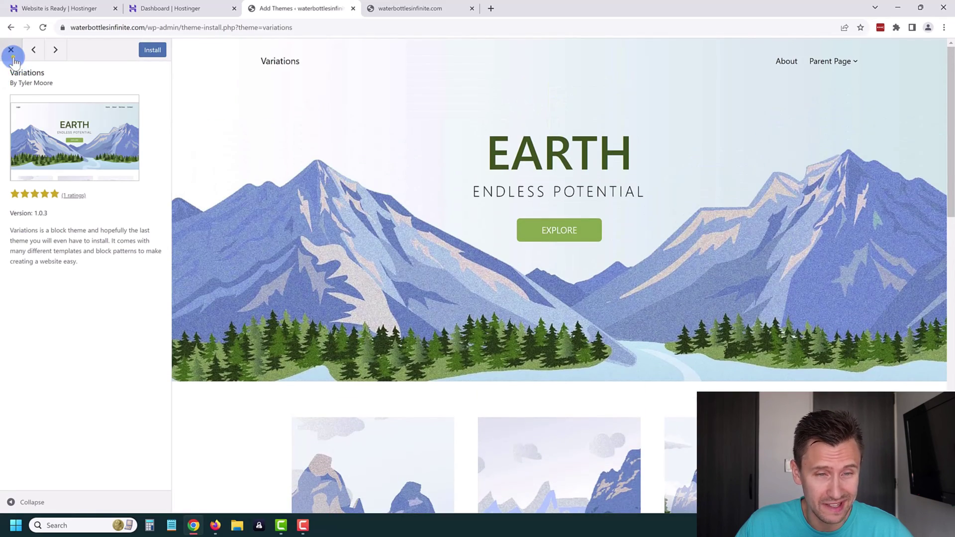
left_click(12, 52)
Install the Variations theme from the latest themes
scroll(596, 260, "down", 8)
scroll(449, 318, "up", 4)
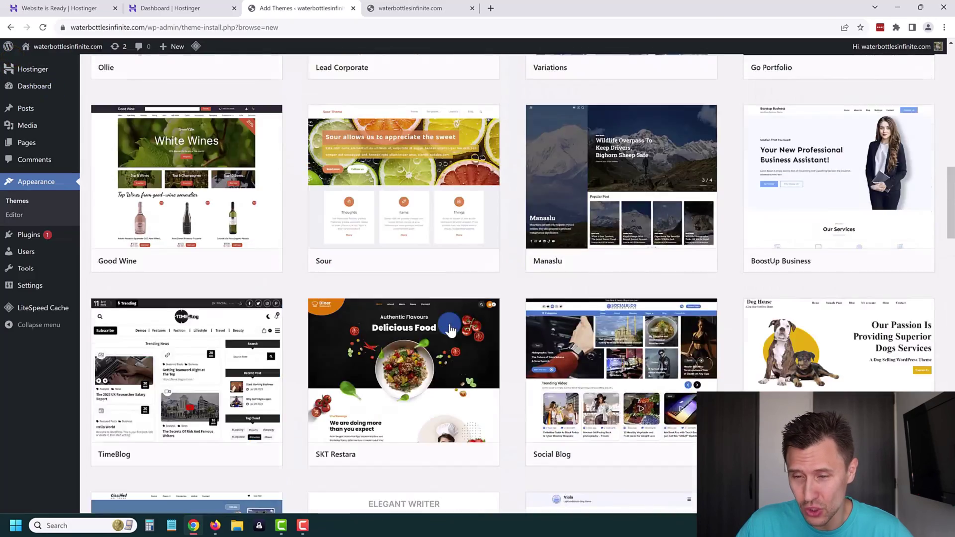
scroll(449, 328, "up", 2)
scroll(431, 324, "up", 12)
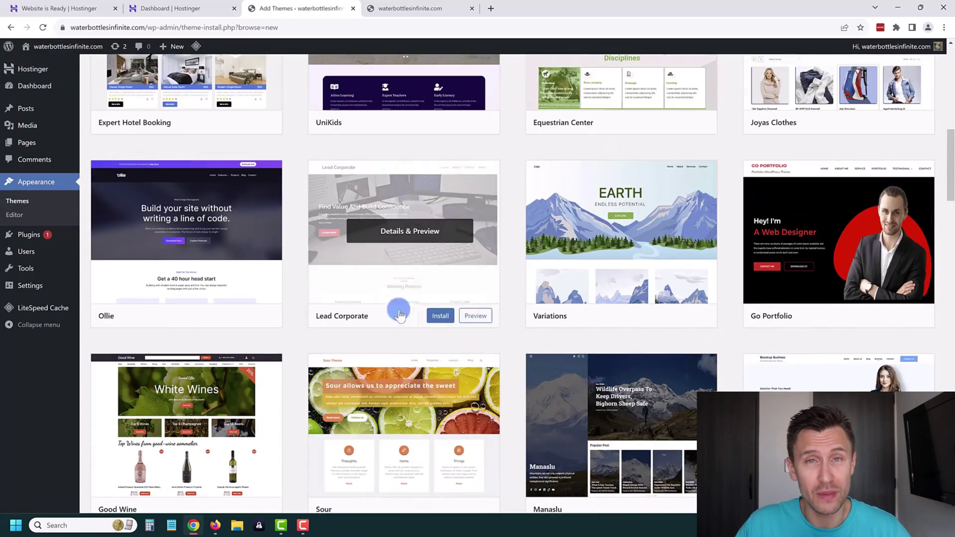
scroll(488, 341, "up", 2)
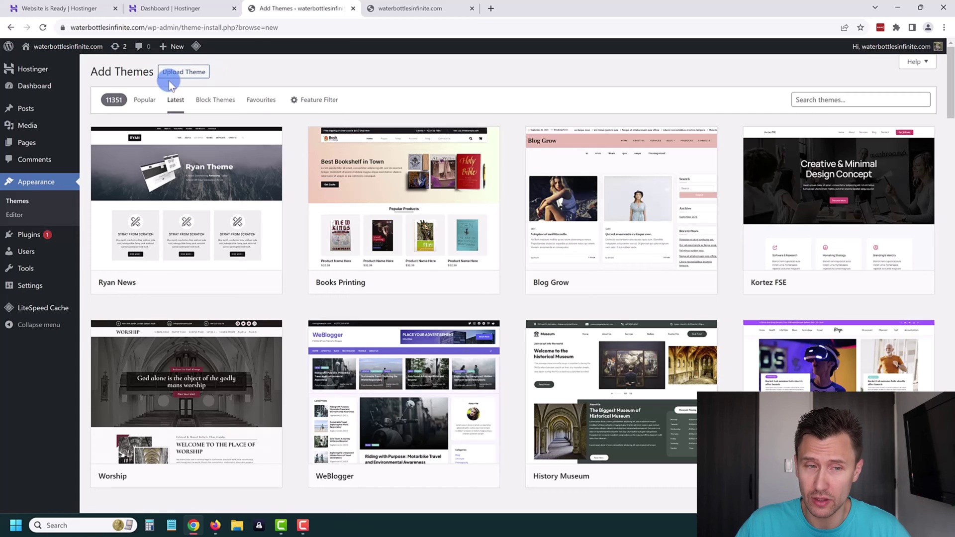
scroll(448, 259, "down", 8)
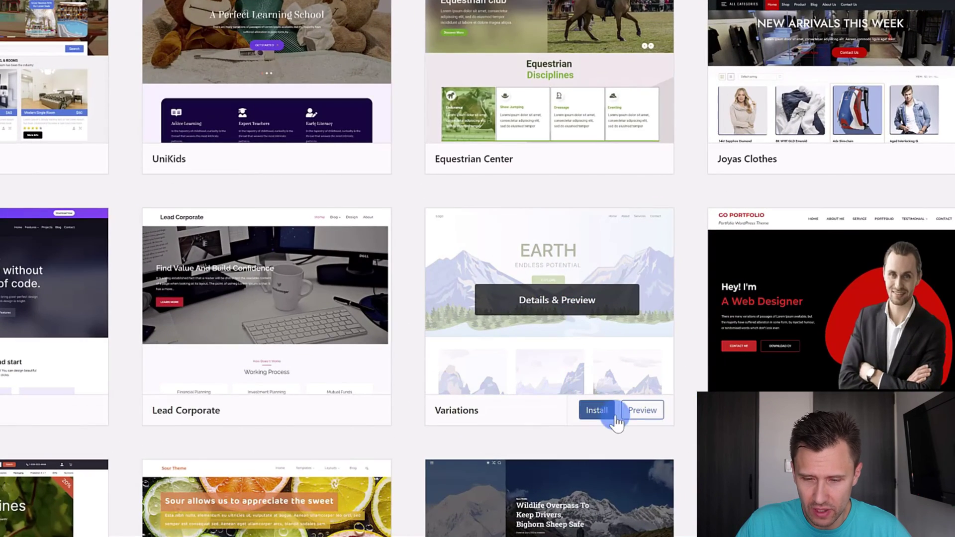
left_click(617, 413)
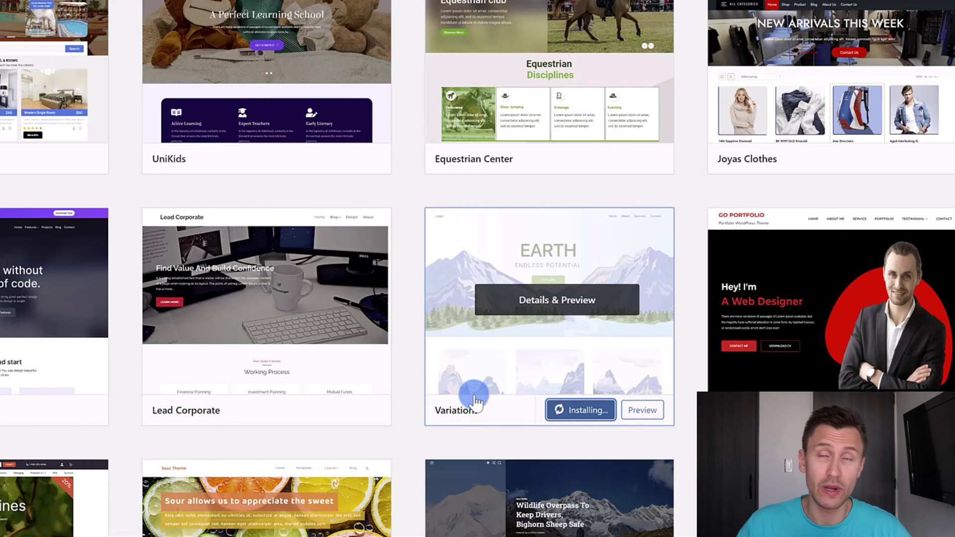
left_click(637, 415)
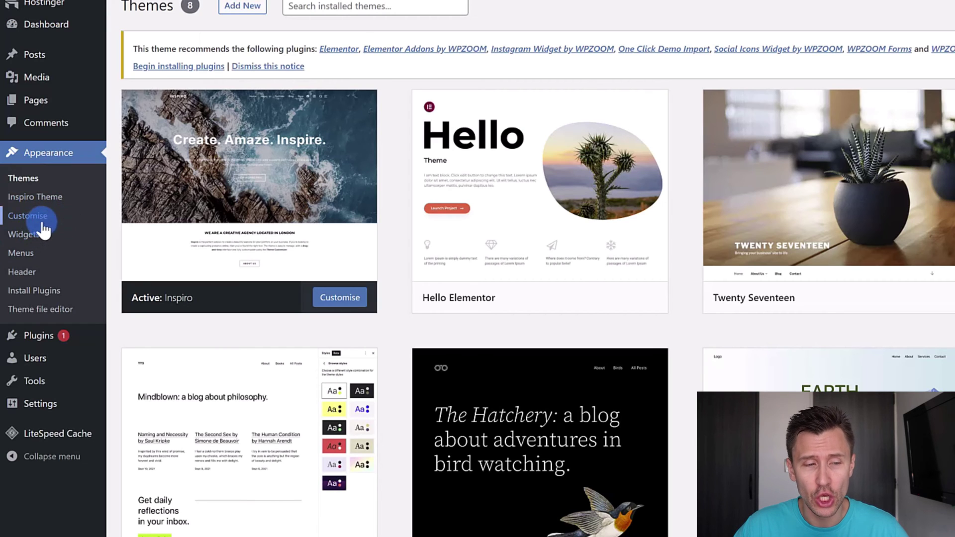
Reload the live website and look through the homepage and its blog posts under the Inspiro theme
mouse_move(205, 148)
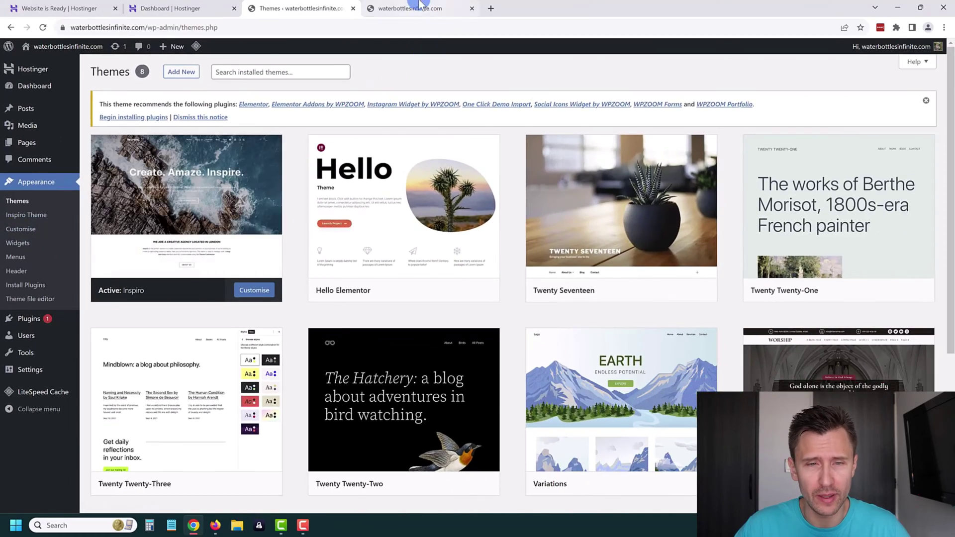
left_click(417, 8)
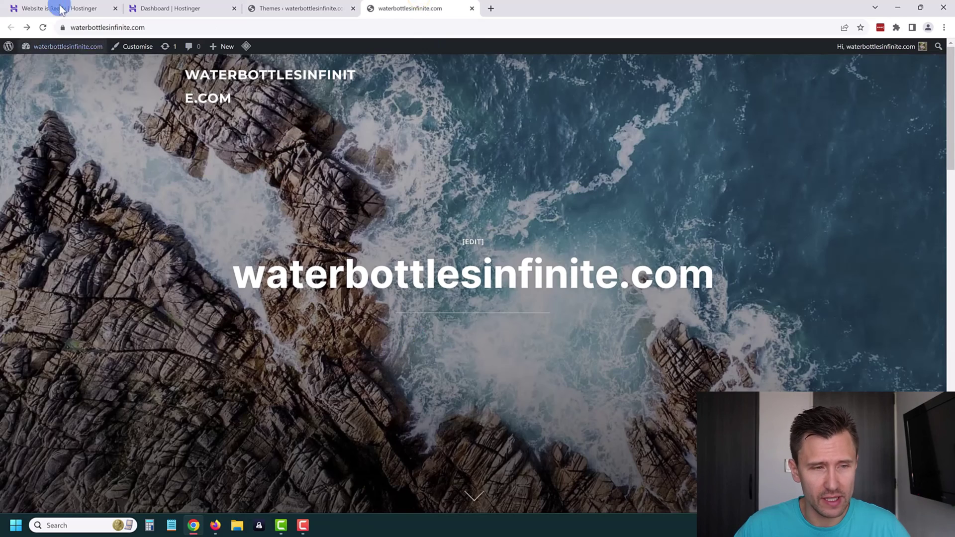
left_click(44, 28)
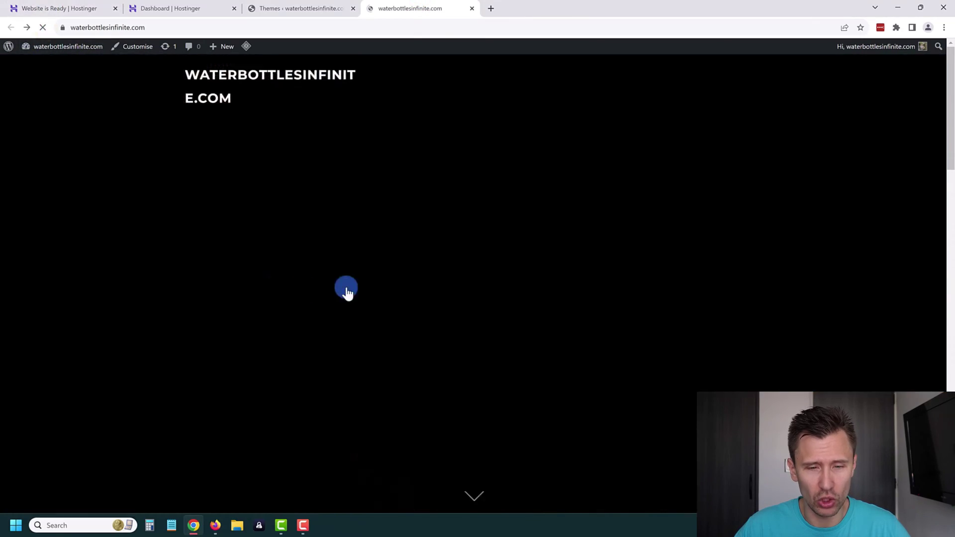
scroll(309, 235, "down", 9)
scroll(653, 254, "down", 12)
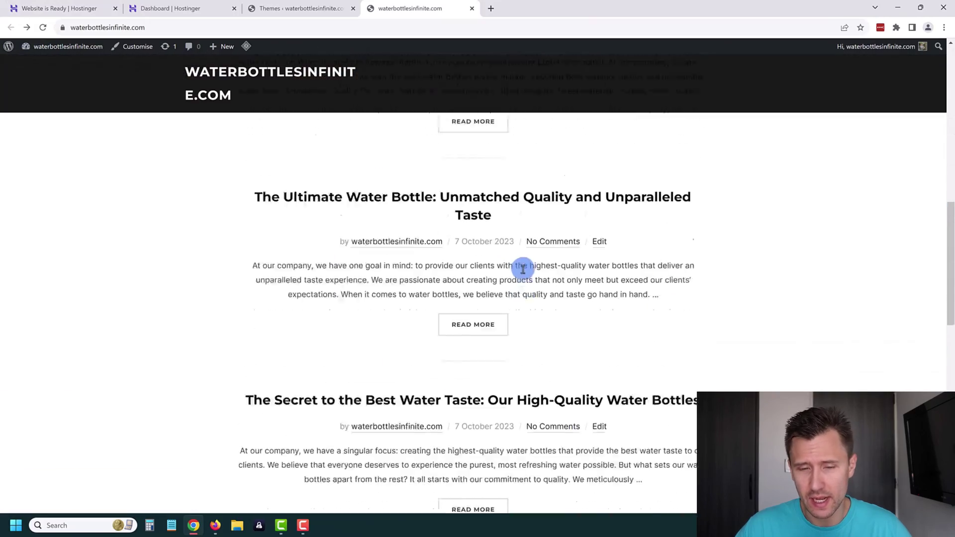
scroll(447, 362, "down", 10)
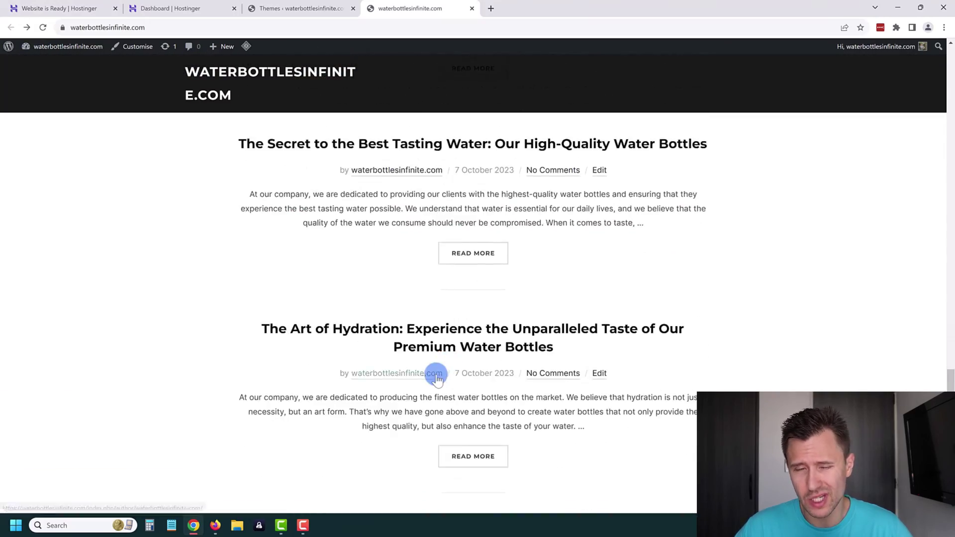
scroll(447, 329, "up", 20)
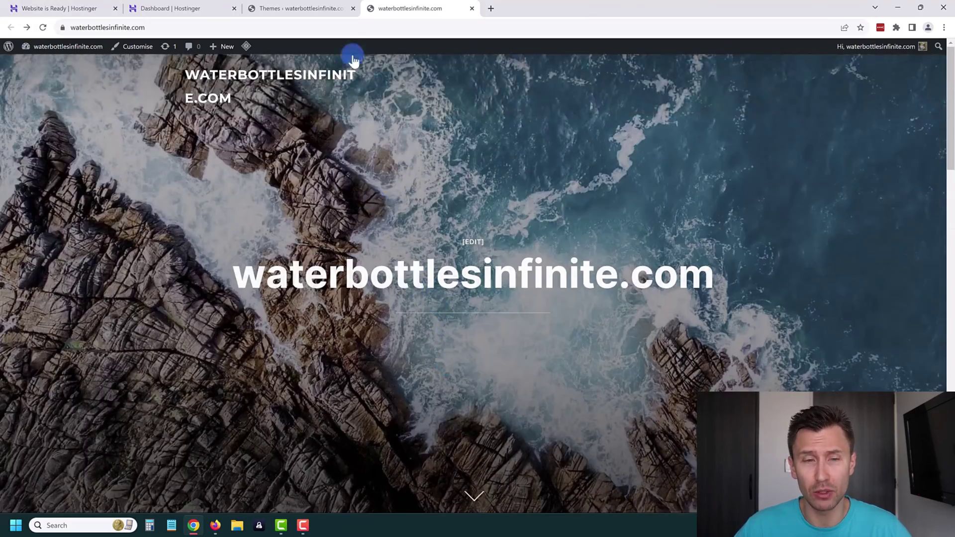
Open the Inspiro theme's Site Identity customisation settings and toggle the site title and tagline display off and on again
left_click(304, 7)
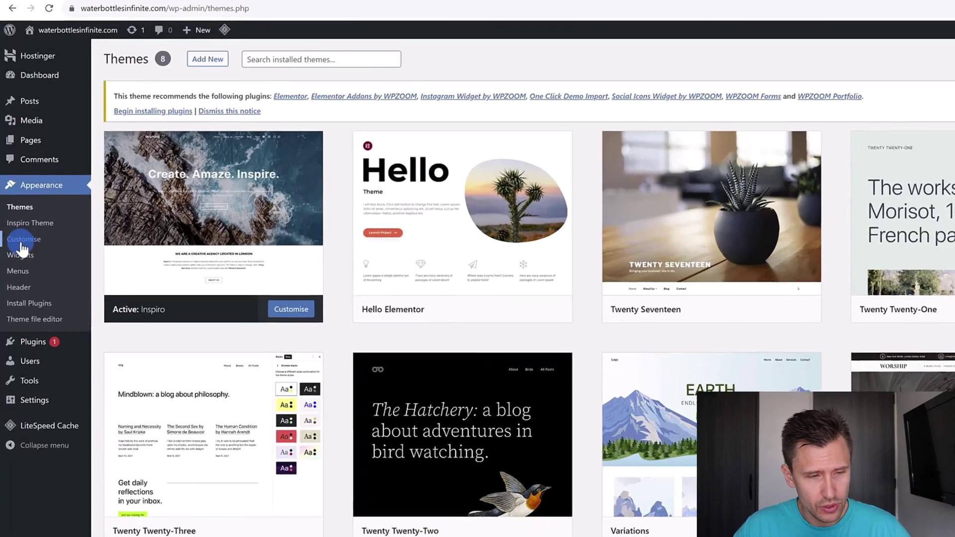
left_click(19, 232)
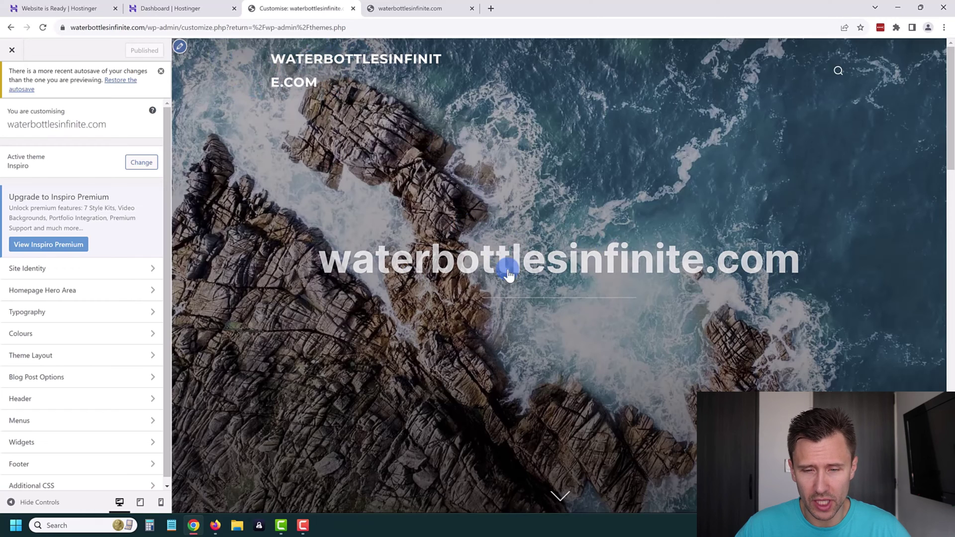
left_click(70, 268)
left_click(10, 308)
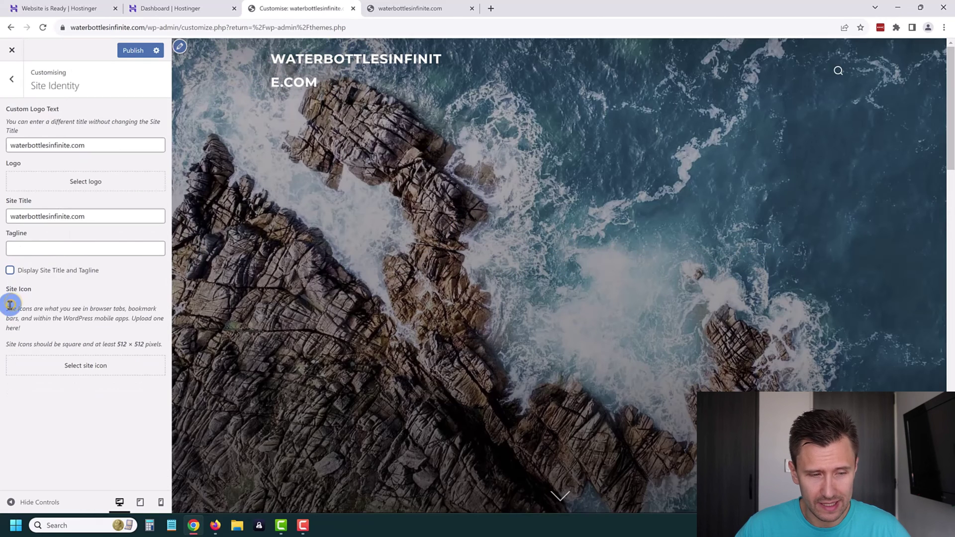
left_click(10, 271)
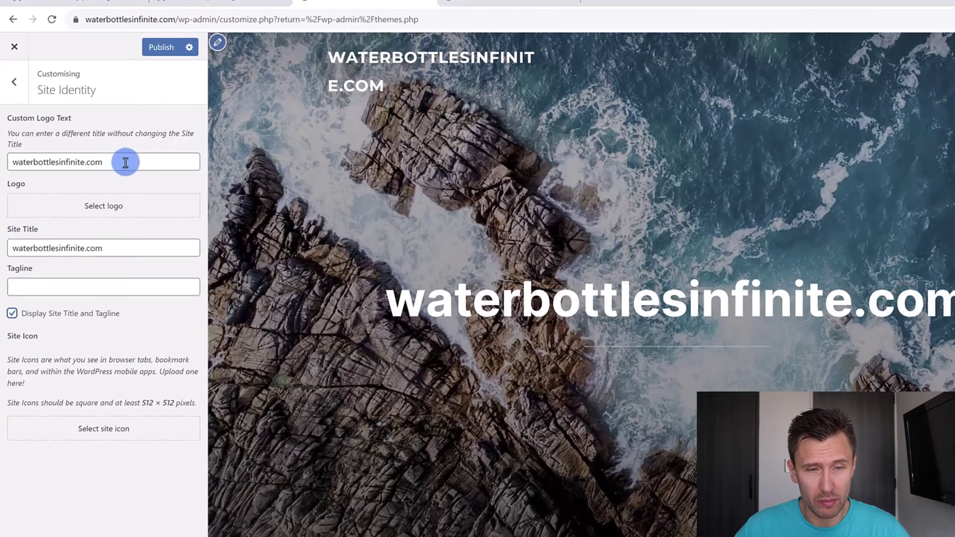
Set the custom logo text to "Water Bottles Inc." and return to the main customisation options
left_click_drag(125, 162, 9, 178)
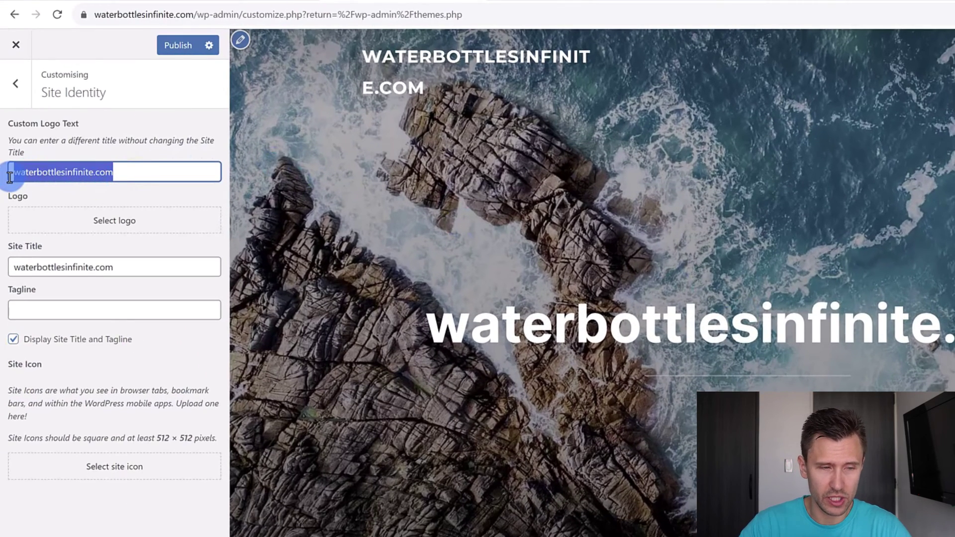
type("Wat")
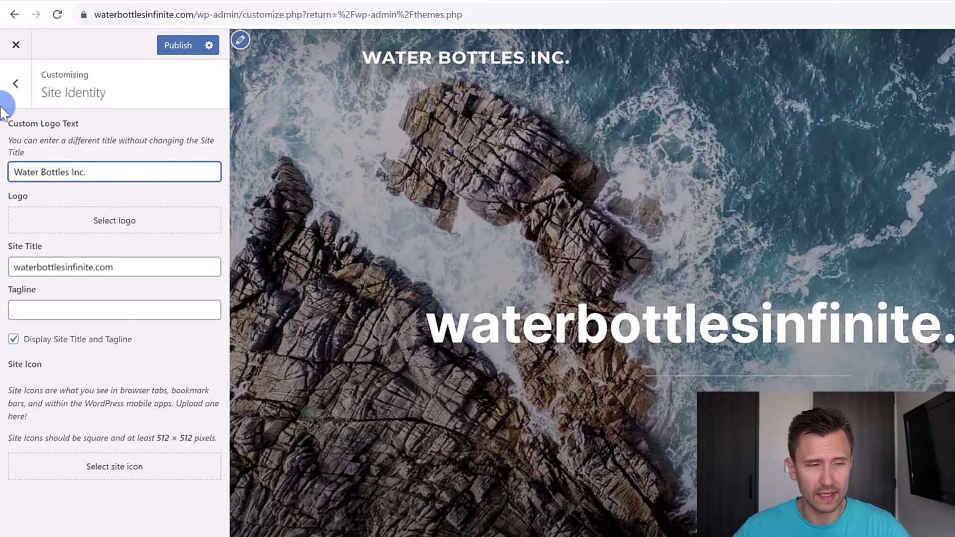
left_click(13, 94)
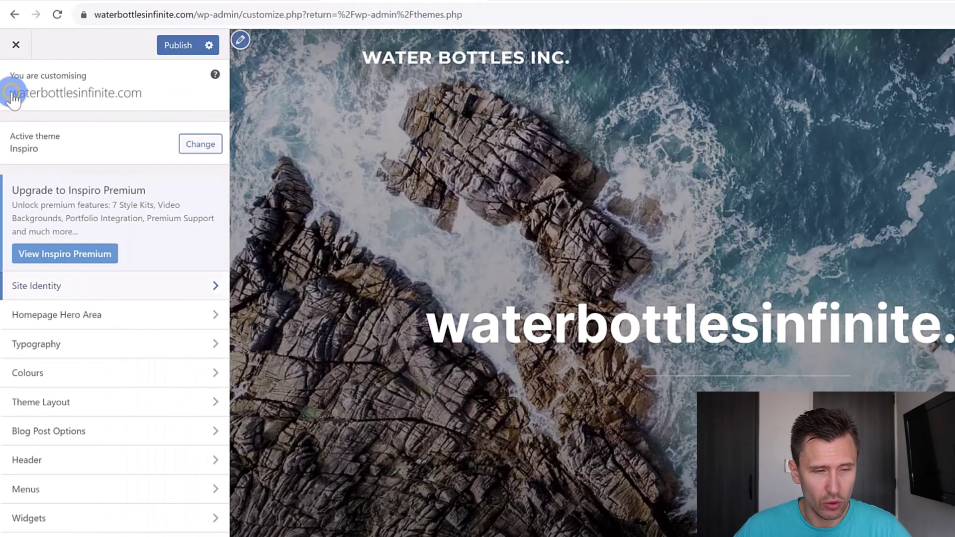
Look through the homepage hero area's media settings, including the header video and header image options
left_click(80, 318)
left_click(47, 132)
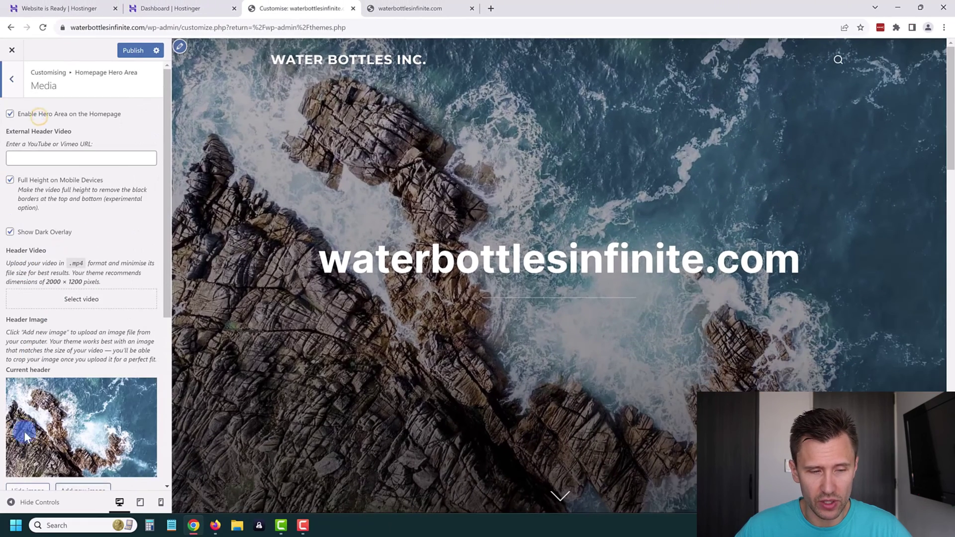
scroll(58, 415, "down", 4)
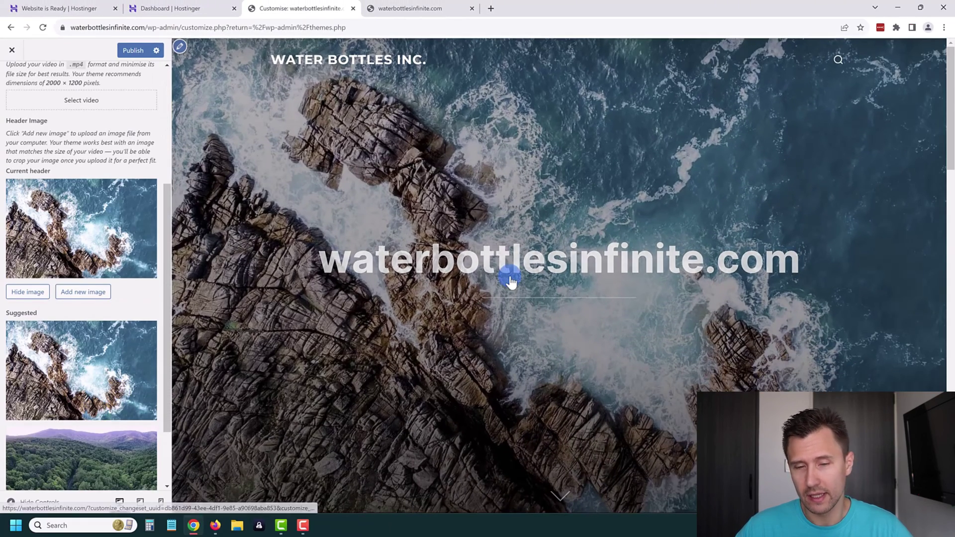
scroll(63, 312, "up", 4)
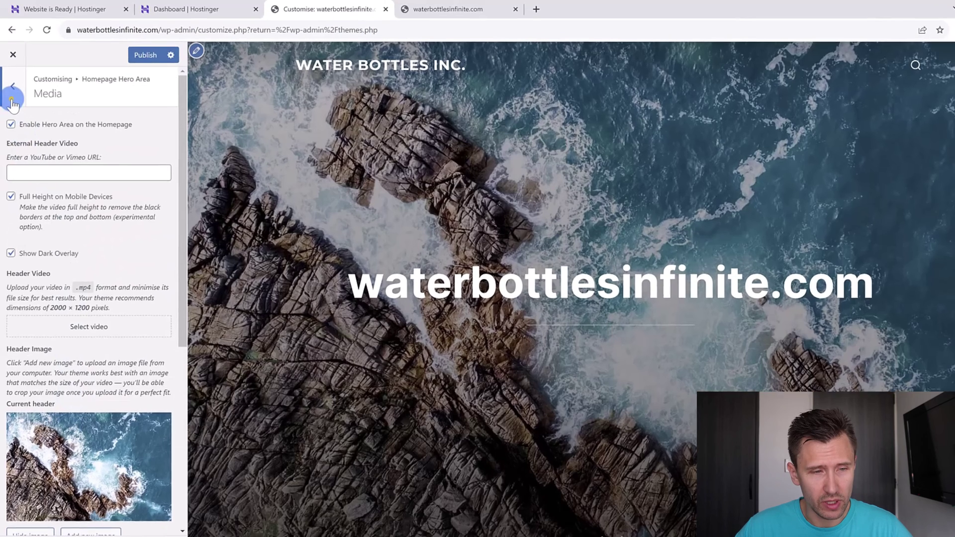
Set the homepage hero area's header title to "Water Bottles Infinite"
left_click(12, 92)
left_click(35, 138)
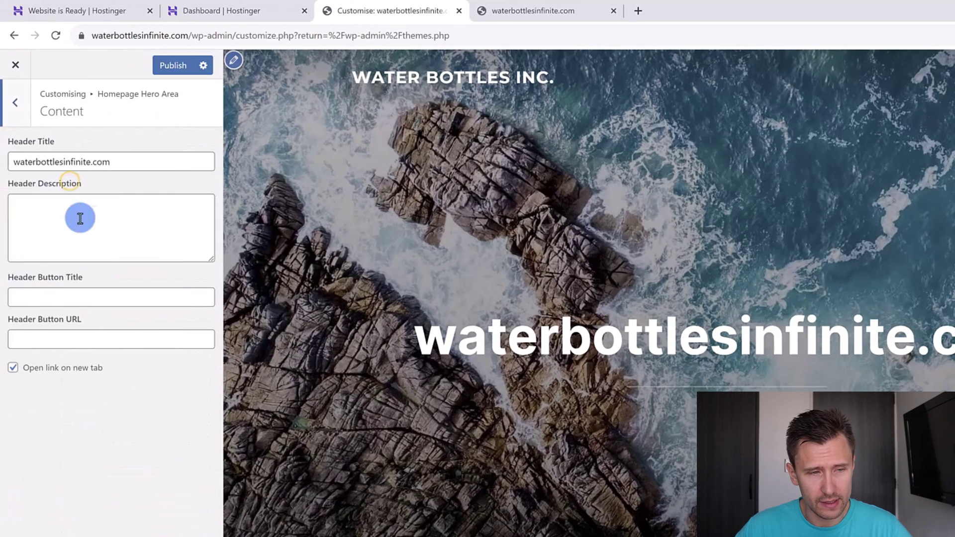
left_click(72, 160)
key("ctrl+a")
type("Water Bottles In")
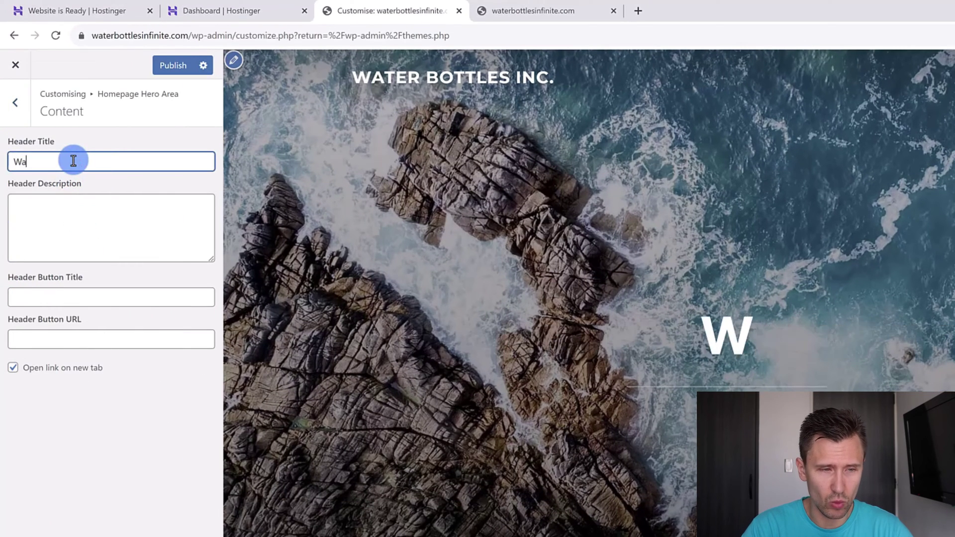
type("finite")
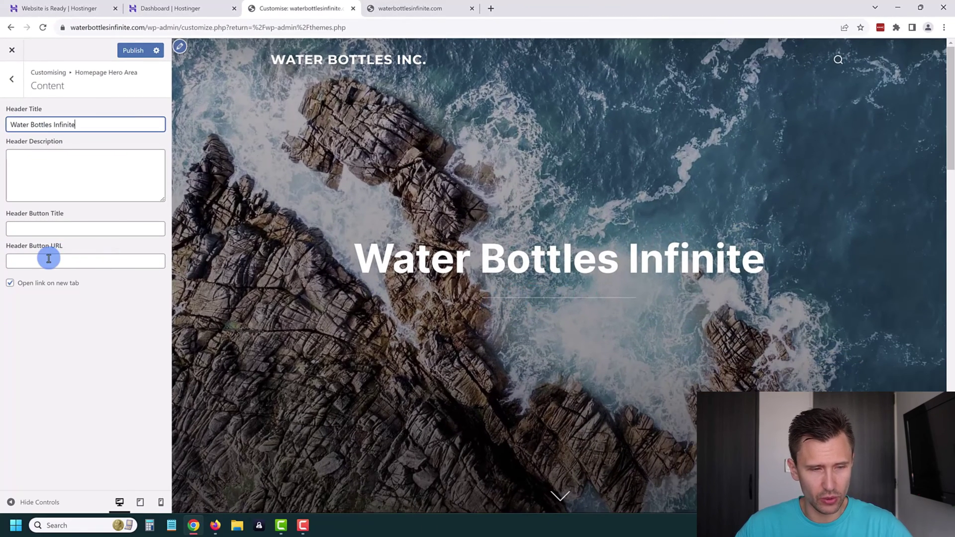
Try a website address as the hero area's header button URL and clear the field again
left_click(49, 259)
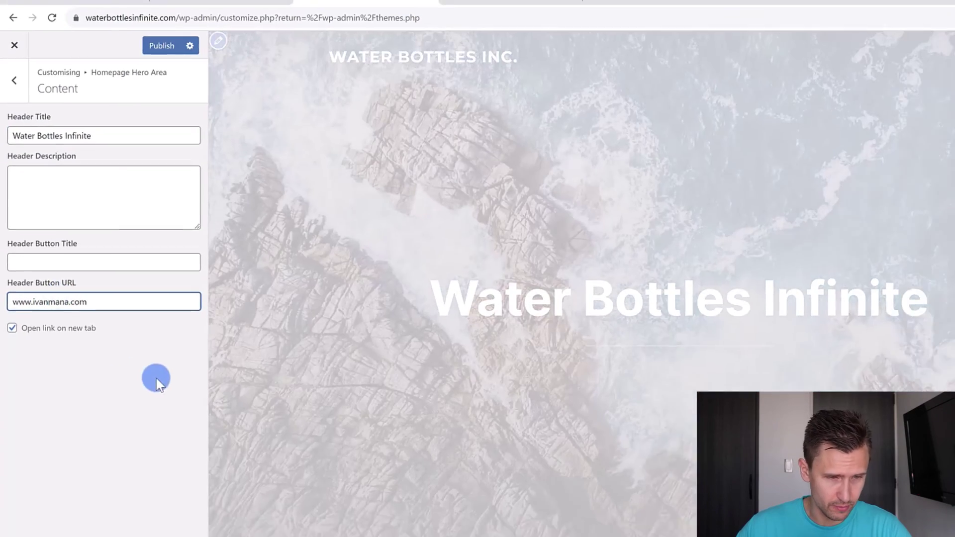
left_click(16, 344)
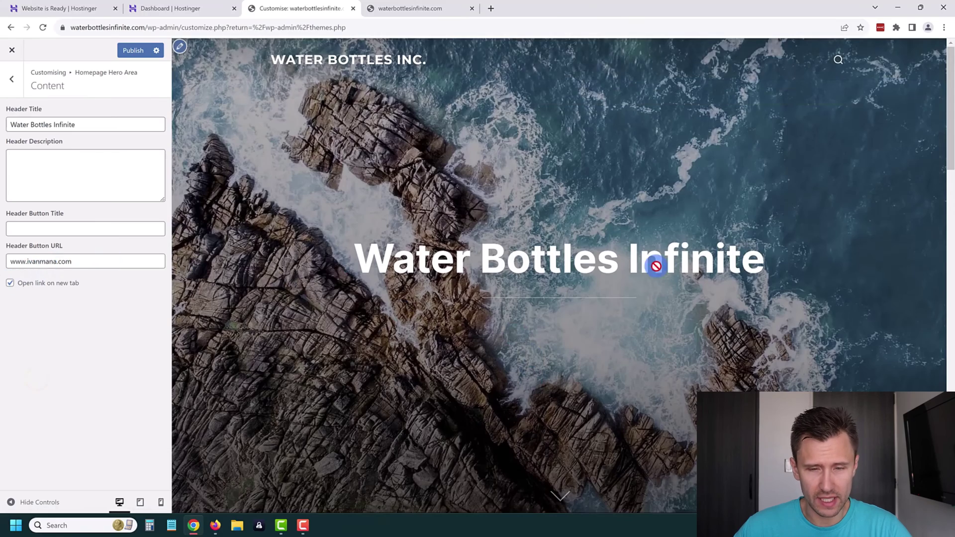
left_click_drag(86, 263, 2, 273)
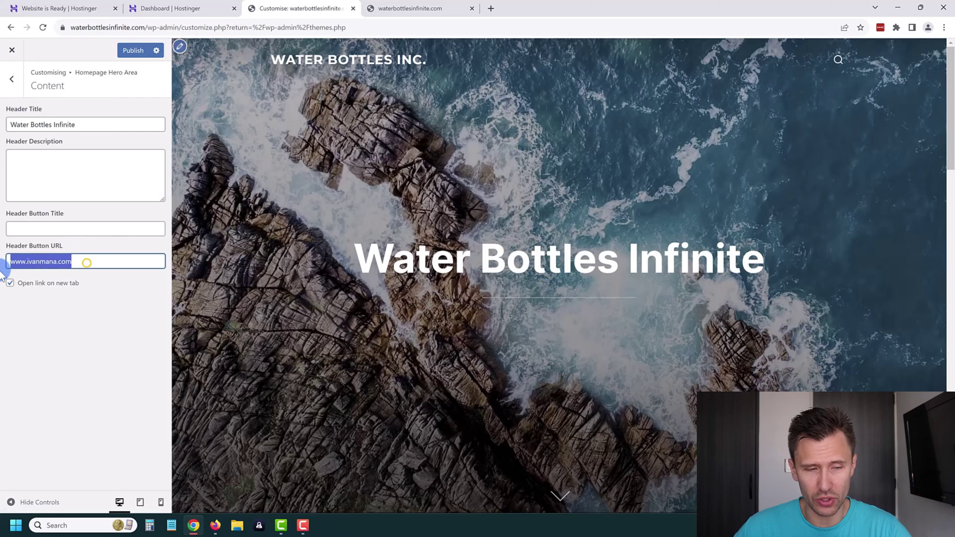
key("BackSpace")
left_click(367, 280)
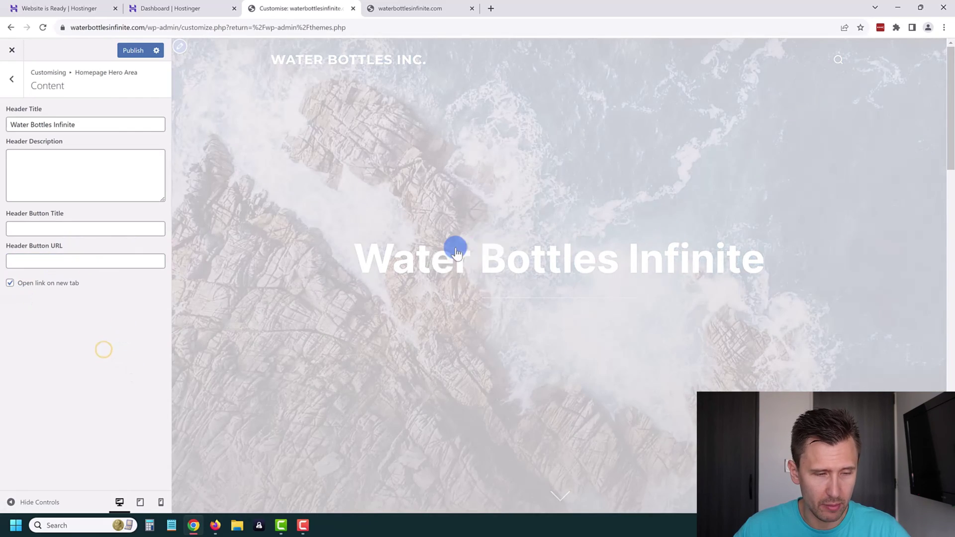
left_click(54, 259)
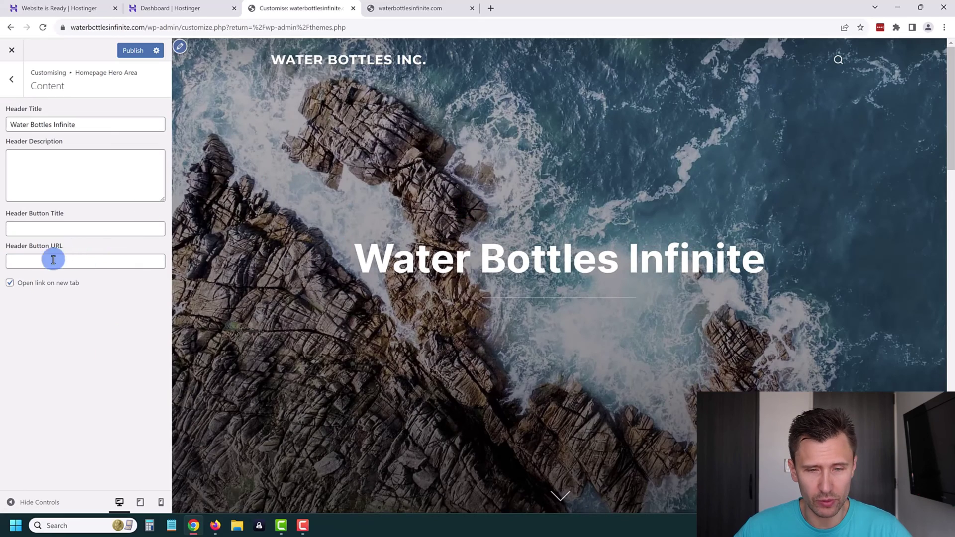
Return to the main customisation options, check the homepage preview, publish the changes and close the customiser
left_click(9, 80)
left_click(9, 76)
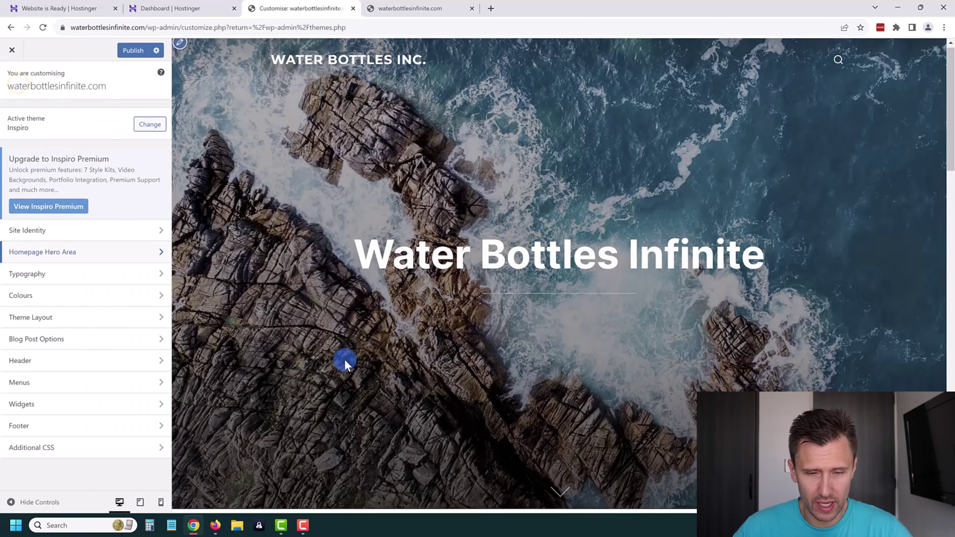
scroll(539, 288, "down", 3)
scroll(539, 286, "down", 2)
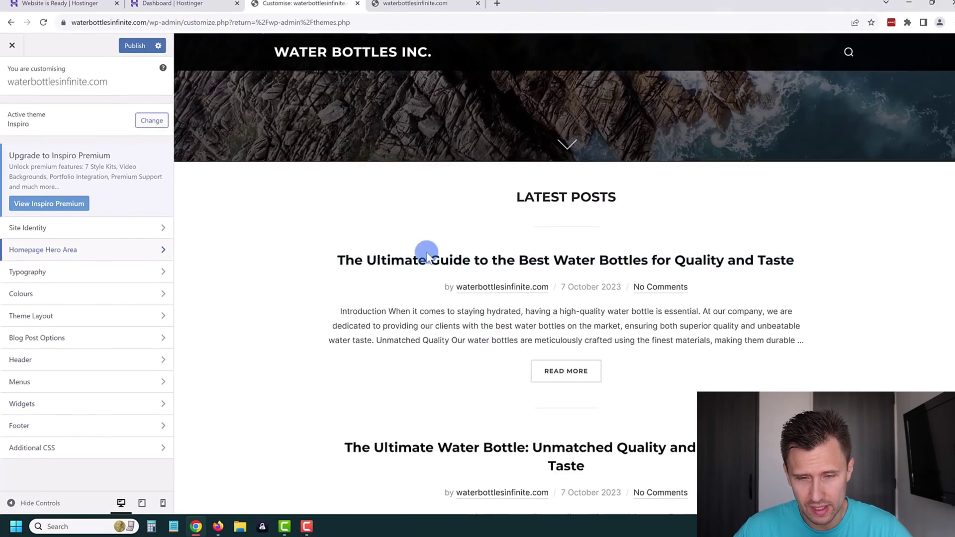
scroll(497, 224, "down", 2)
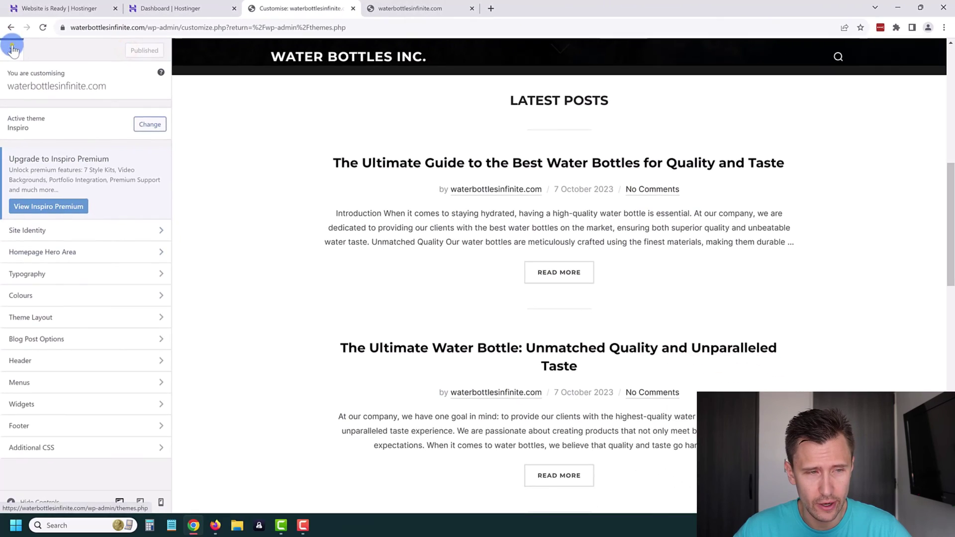
left_click(13, 50)
Reload the live waterbottlesinfinite.com homepage and look over its hero area, edit link and latest posts
key("ctrl+Tab")
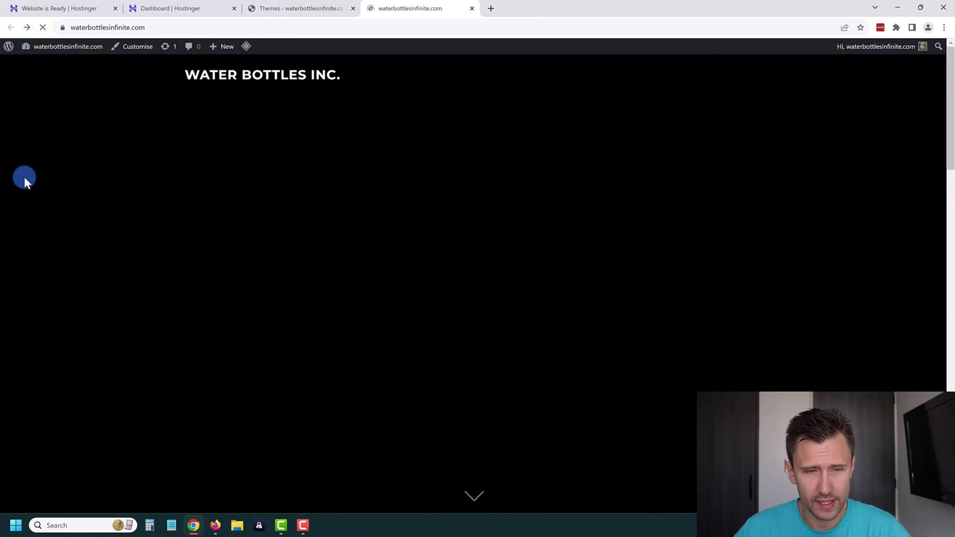
scroll(526, 249, "down", 2)
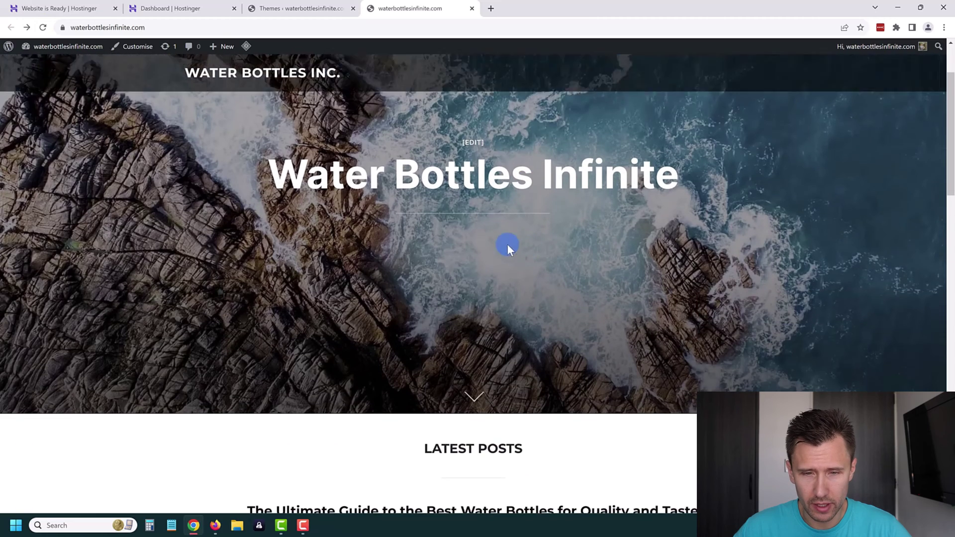
left_click(472, 144)
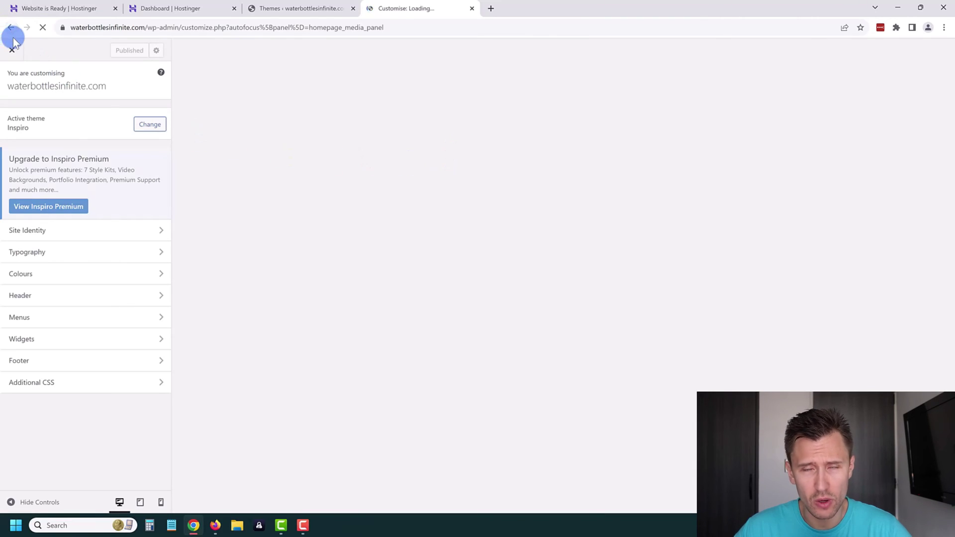
left_click(11, 31)
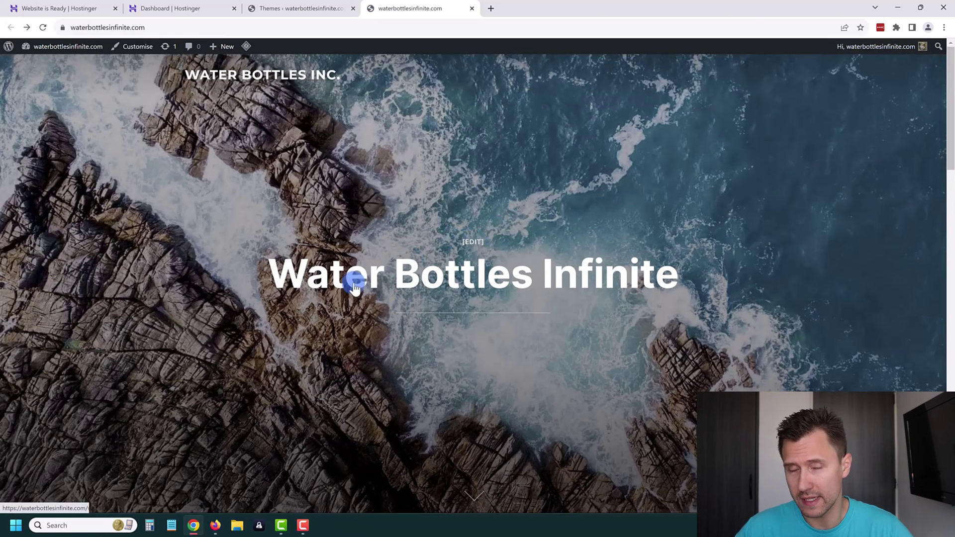
scroll(354, 288, "down", 8)
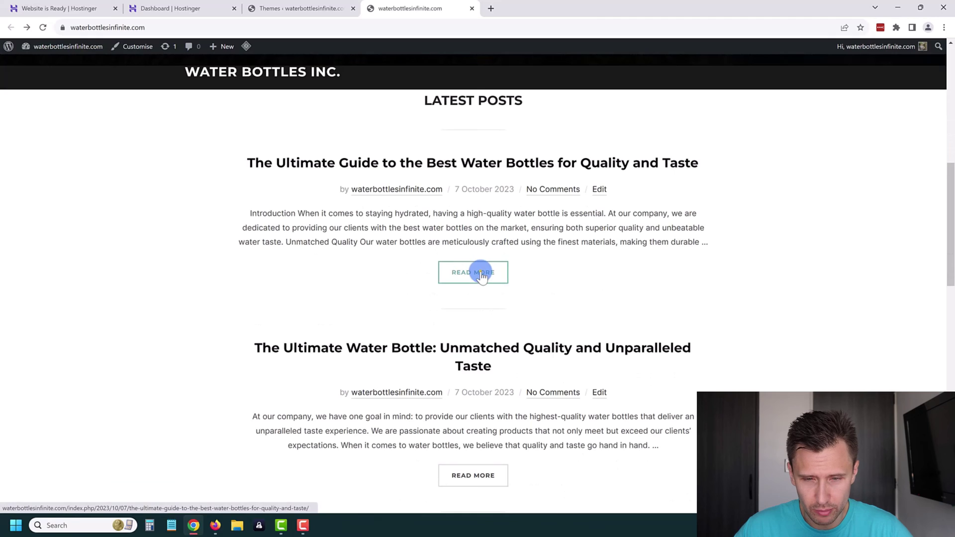
Read through the full post "The Ultimate Guide to the Best Water Bottles for Quality and Taste" on the live site
scroll(373, 298, "down", 9)
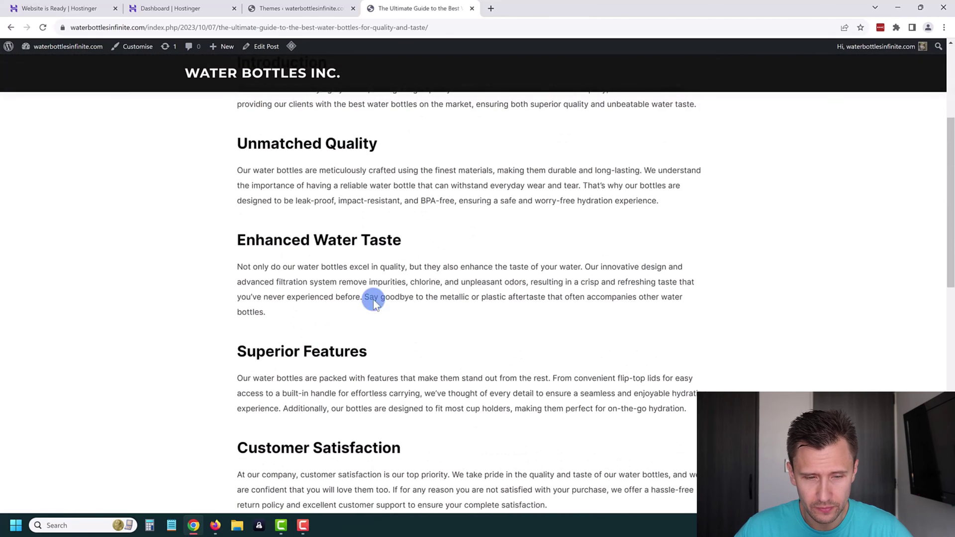
scroll(398, 348, "down", 3)
scroll(386, 396, "up", 12)
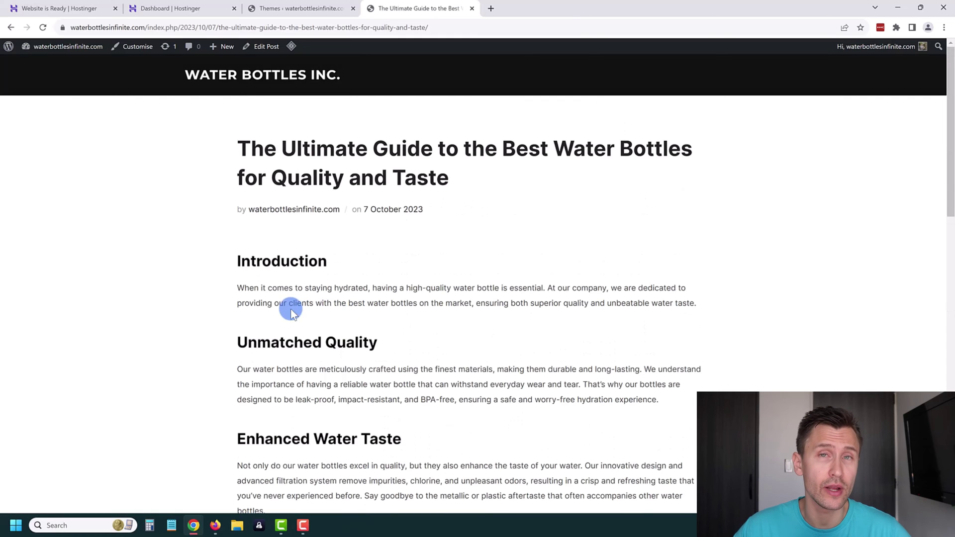
Open "The Ultimate Guide to the Best Water Bottles for Quality and Taste" from the WordPress posts list in the block editor and review its content
left_click(314, 7)
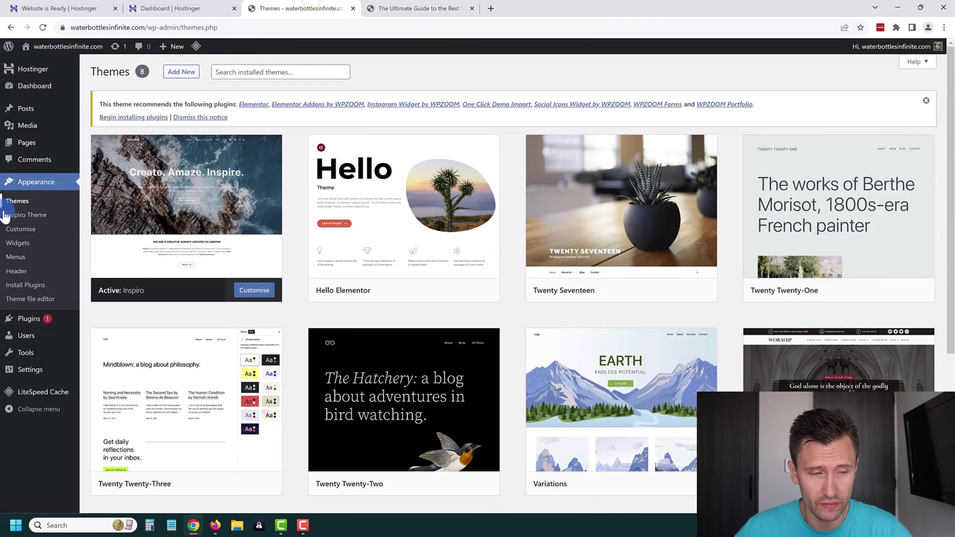
mouse_move(30, 110)
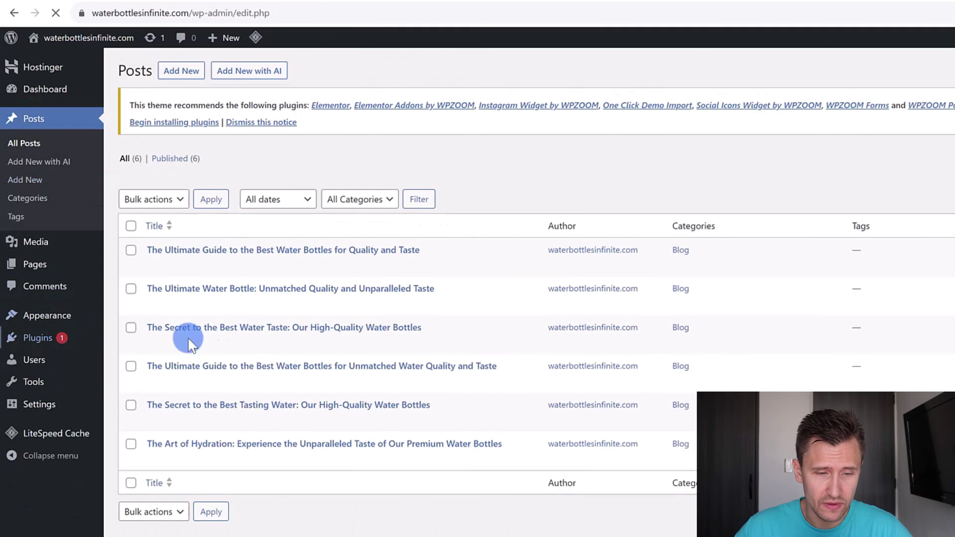
left_click(158, 268)
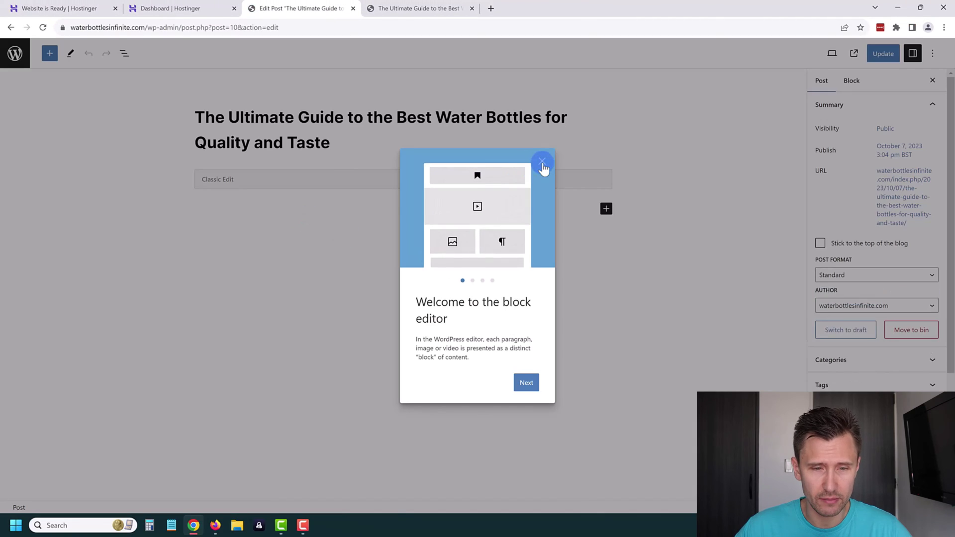
left_click(543, 162)
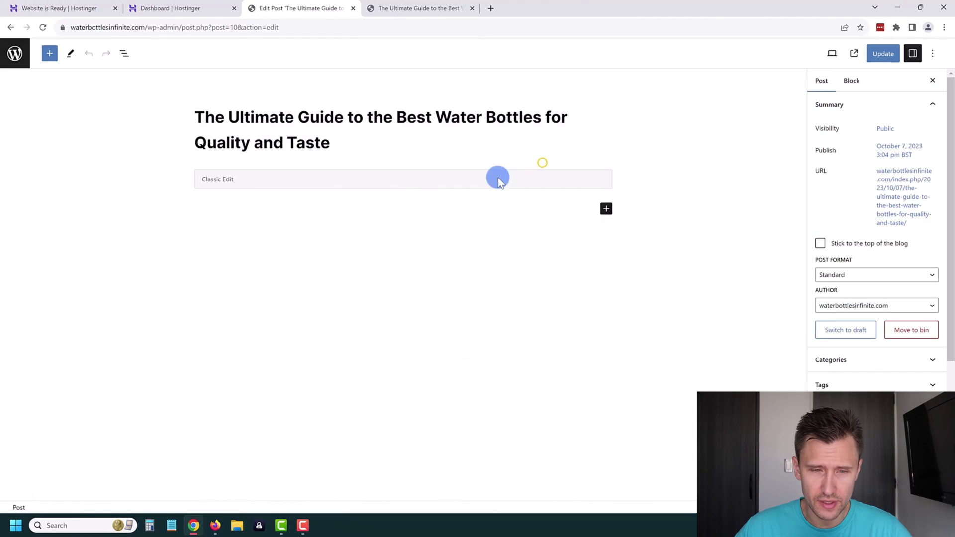
scroll(256, 273, "down", 5)
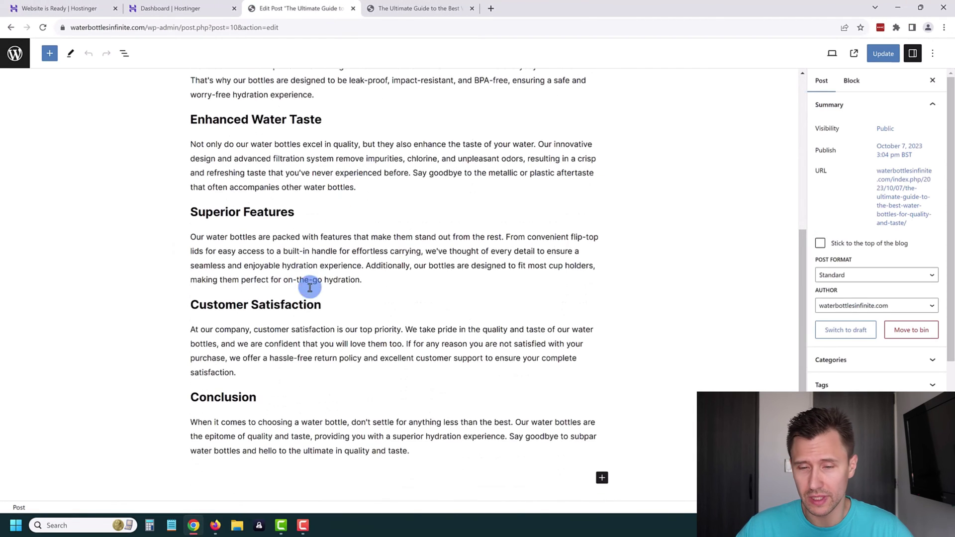
scroll(116, 101, "up", 5)
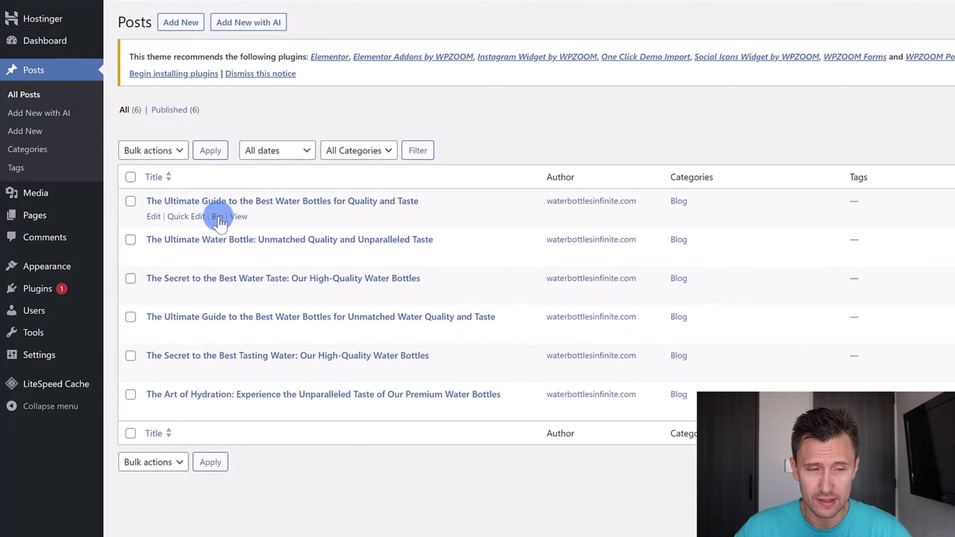
Start a new AI-written post with content type Posts, a Witty tone of voice instead of Neutral, and Long content length
left_click(38, 119)
mouse_move(37, 288)
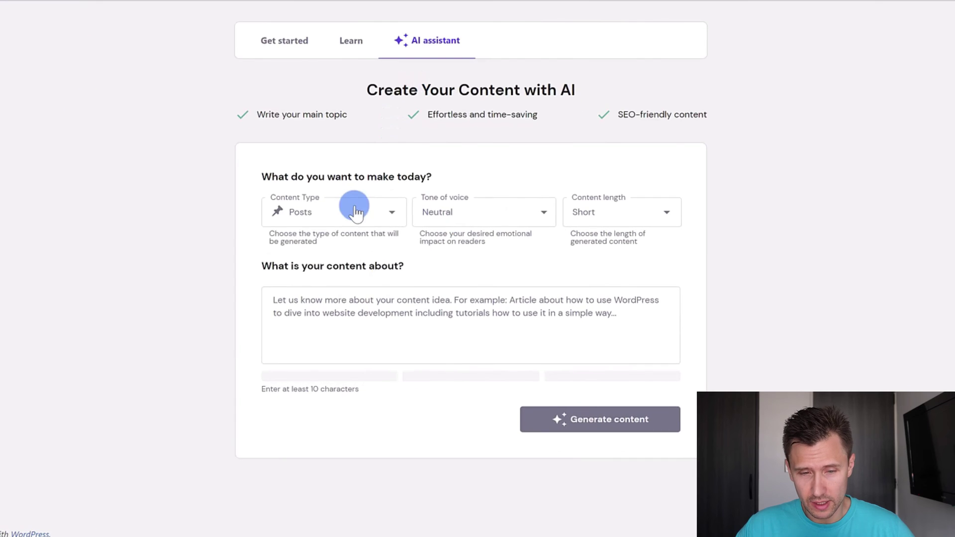
left_click(410, 256)
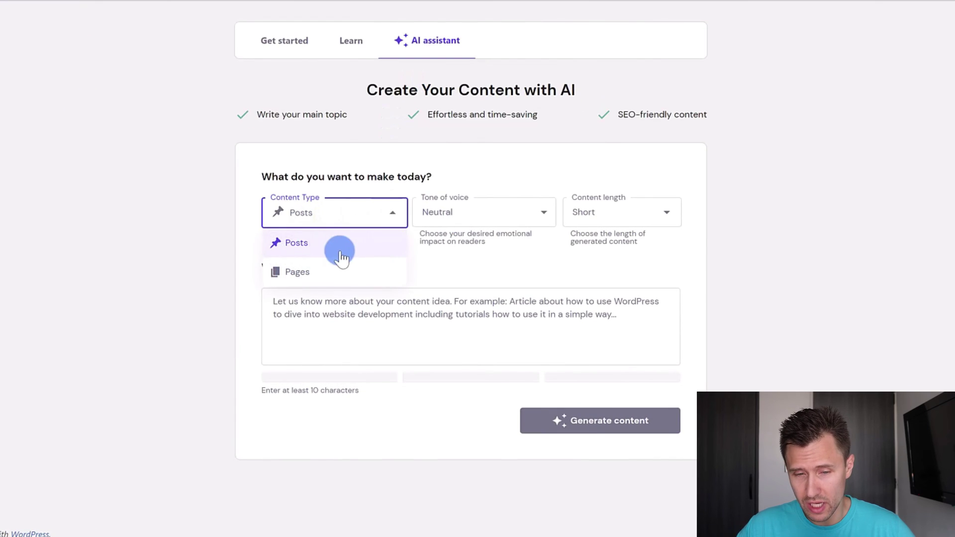
left_click(328, 246)
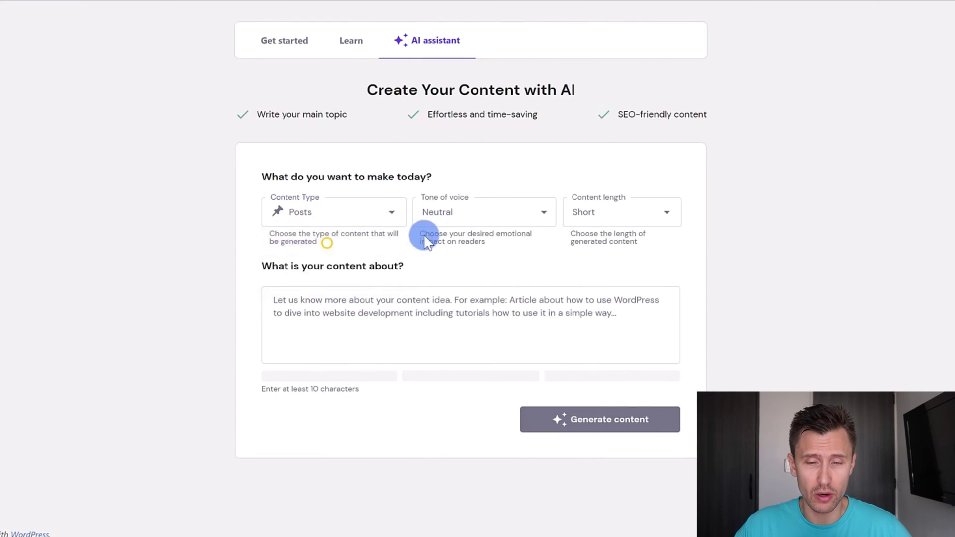
left_click(473, 212)
left_click(426, 245)
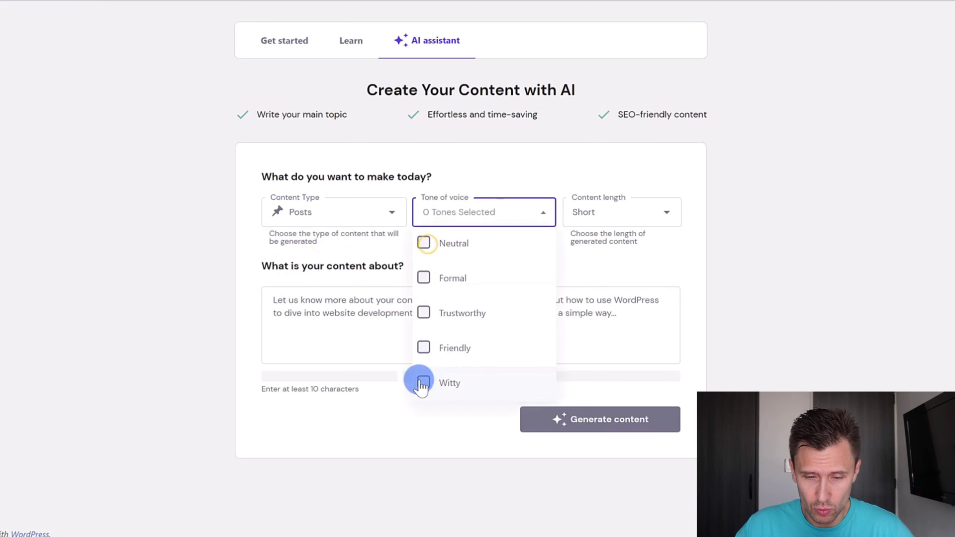
left_click(603, 207)
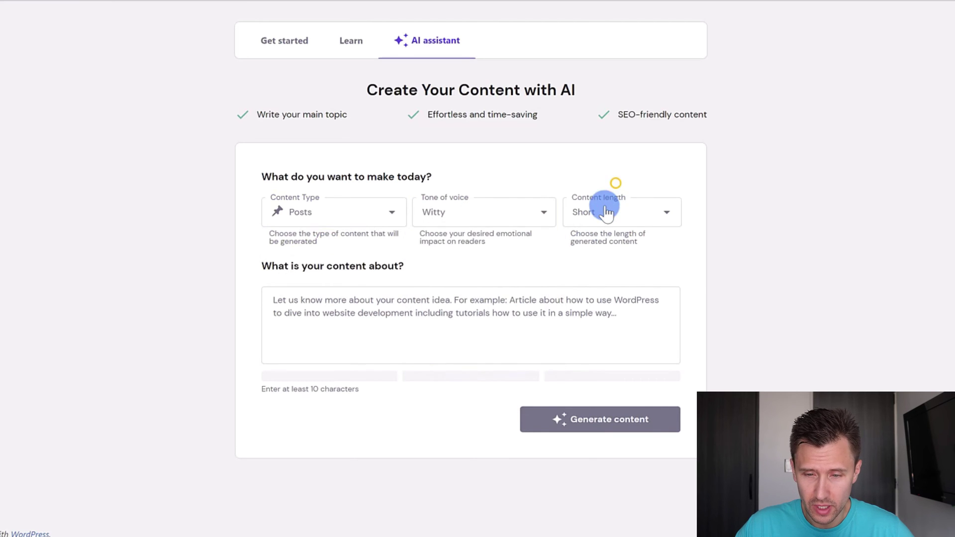
left_click(605, 210)
left_click(603, 332)
Describe the content idea as "Why is drinking water good for you?" and generate the post content
left_click(351, 337)
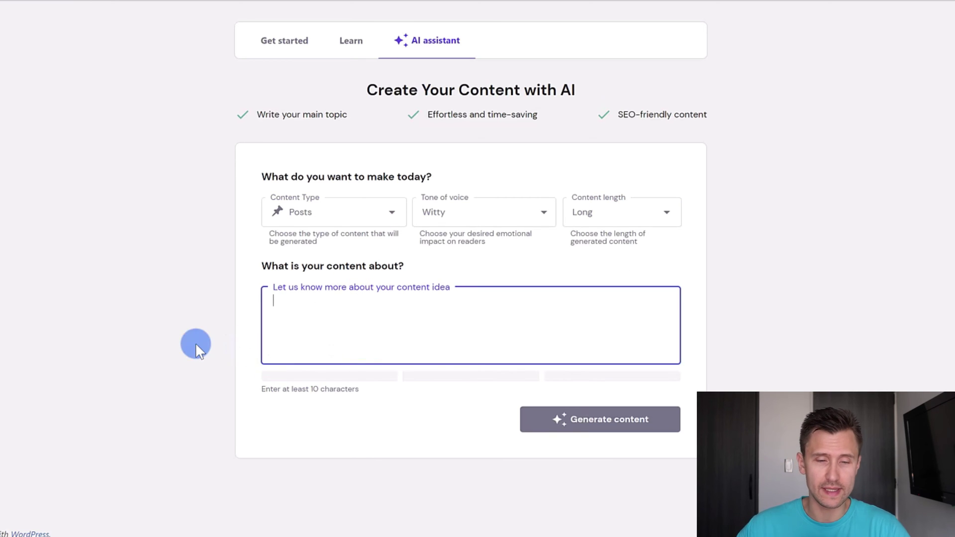
type("Why is drinking water good ")
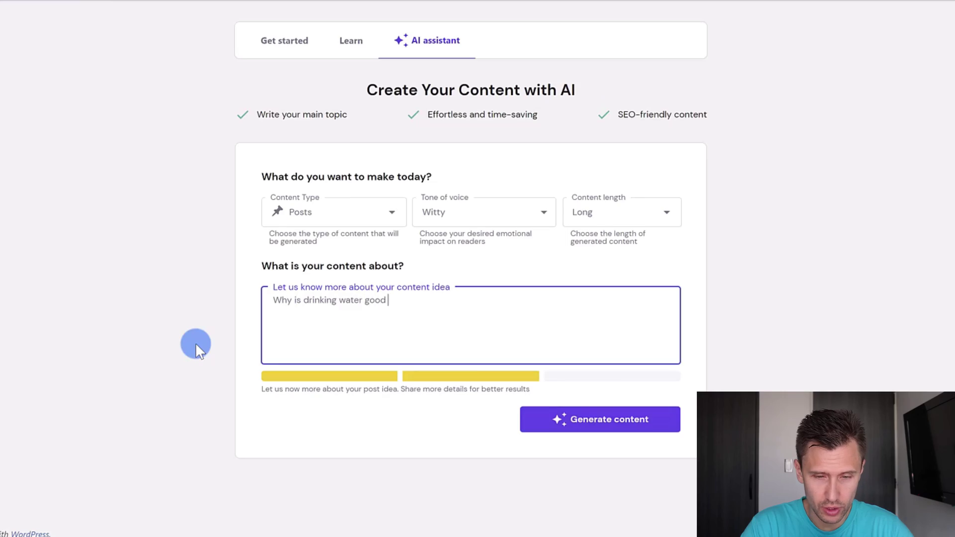
type("for you?")
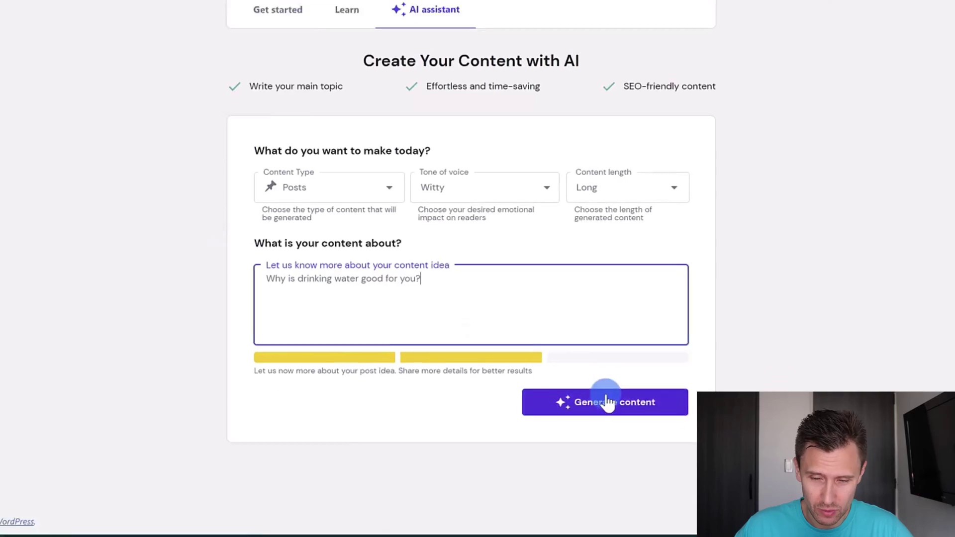
left_click(604, 398)
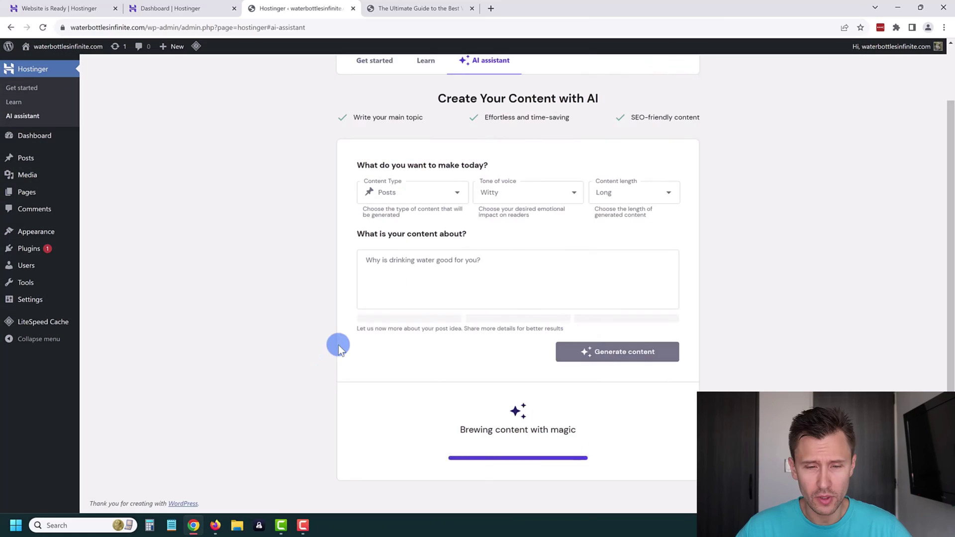
Review the generated article's text, image, keywords and meta description
scroll(469, 261, "down", 3)
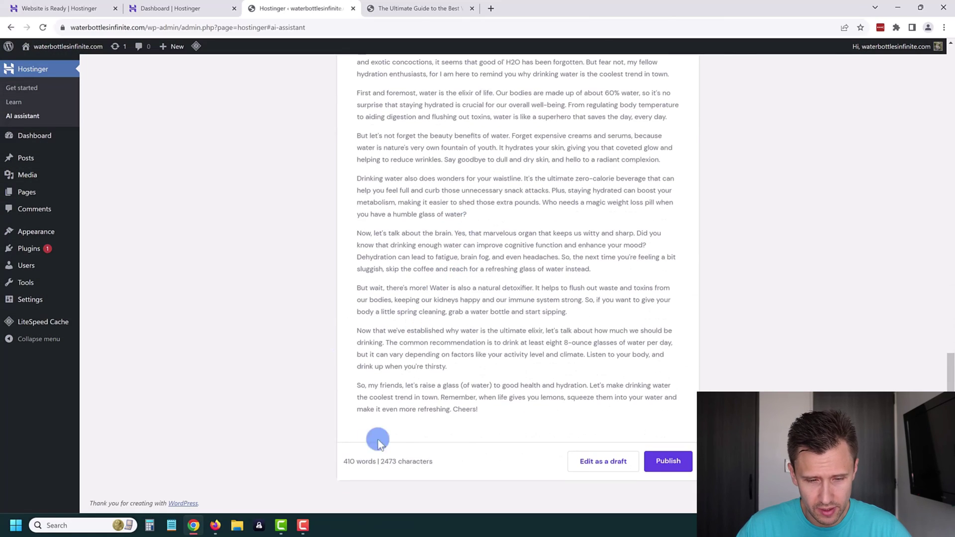
scroll(438, 377, "up", 3)
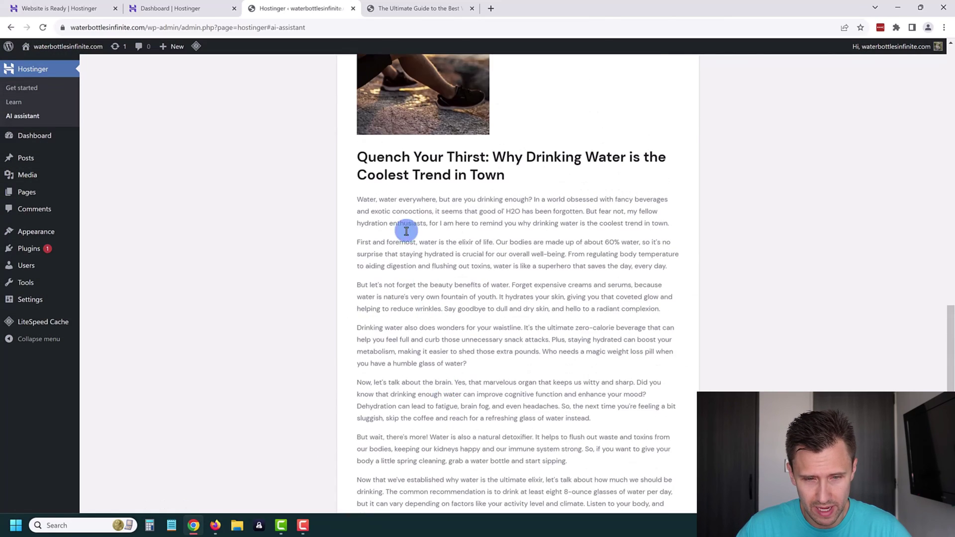
left_click_drag(368, 199, 527, 417)
left_click(504, 346)
scroll(487, 298, "up", 7)
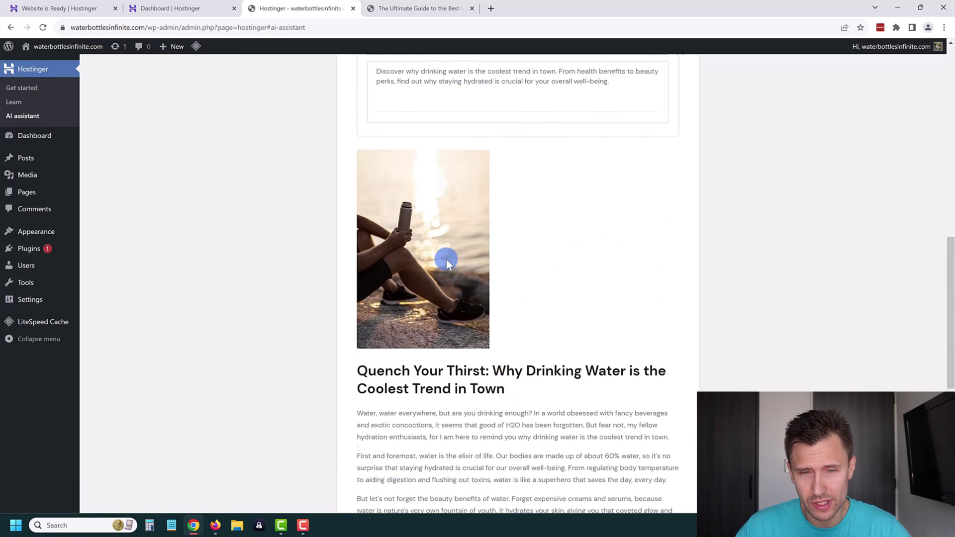
scroll(493, 348, "down", 4)
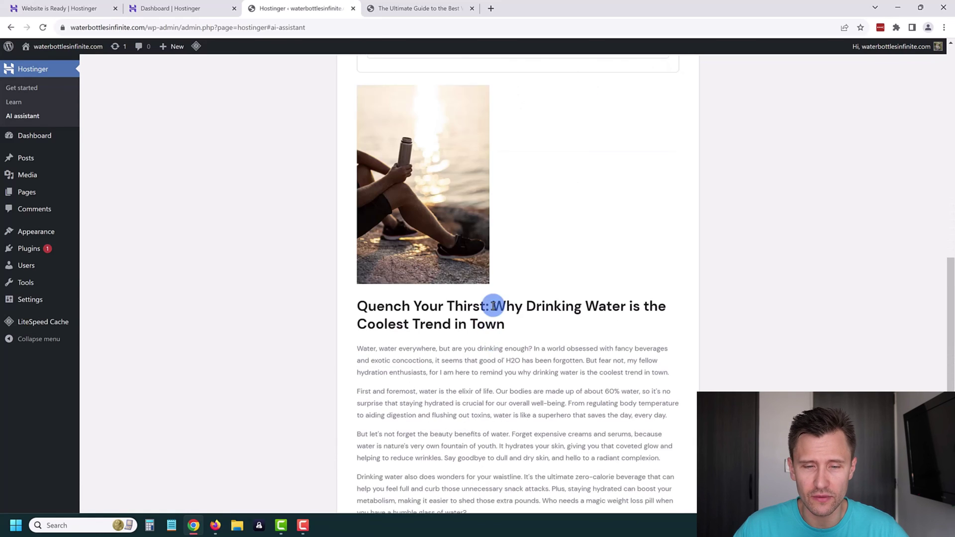
scroll(488, 348, "up", 8)
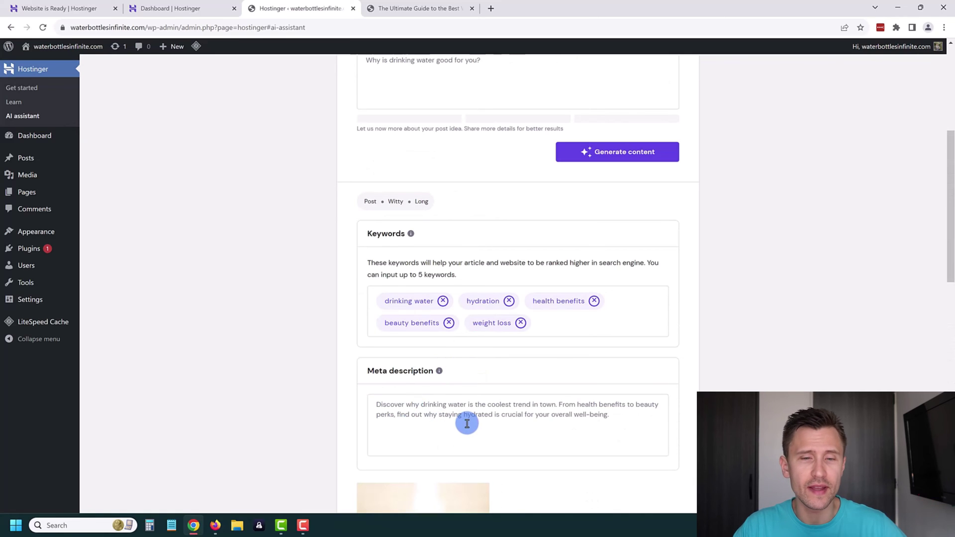
Examine the generated water article's suggested keywords, meta description, image and body text through to its closing paragraphs
scroll(379, 403, "down", 1)
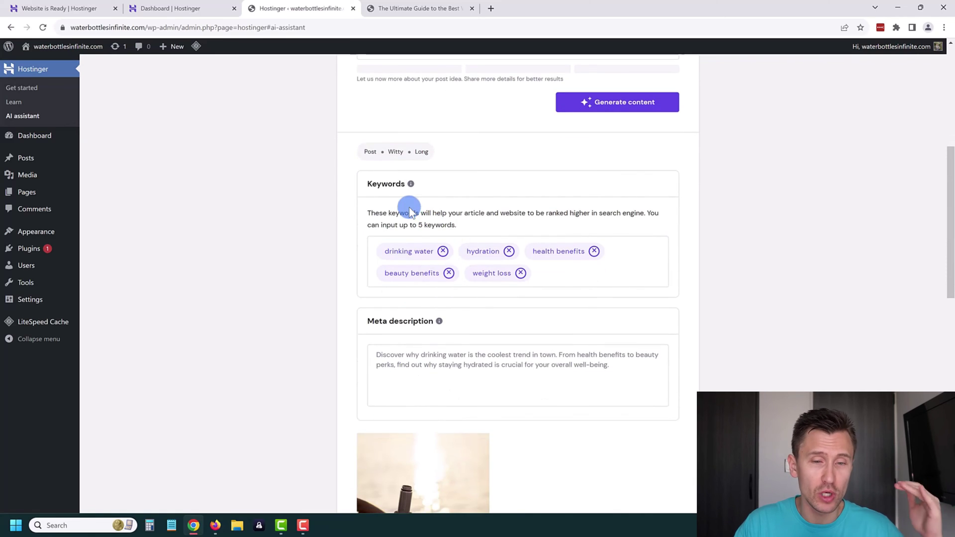
scroll(498, 298, "down", 7)
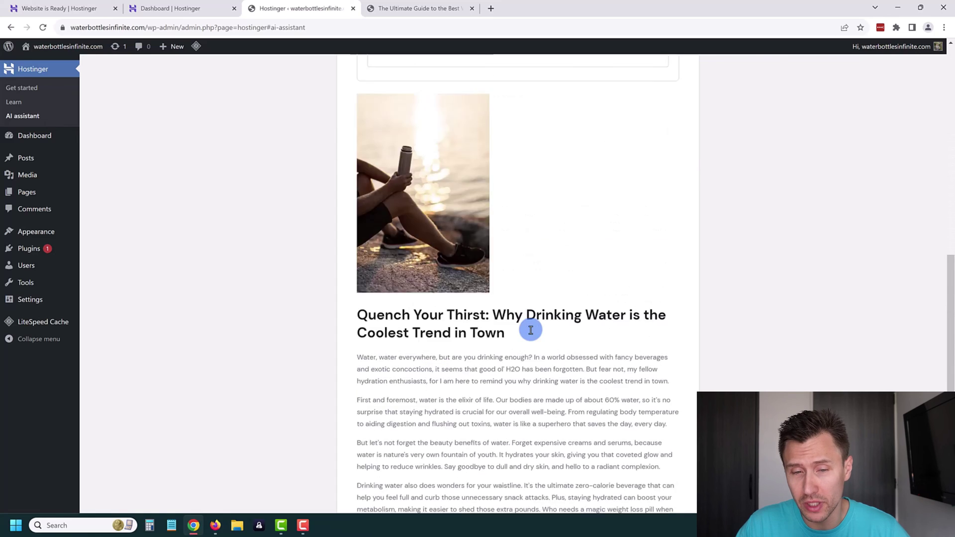
scroll(531, 330, "up", 5)
left_click_drag(540, 265, 516, 255)
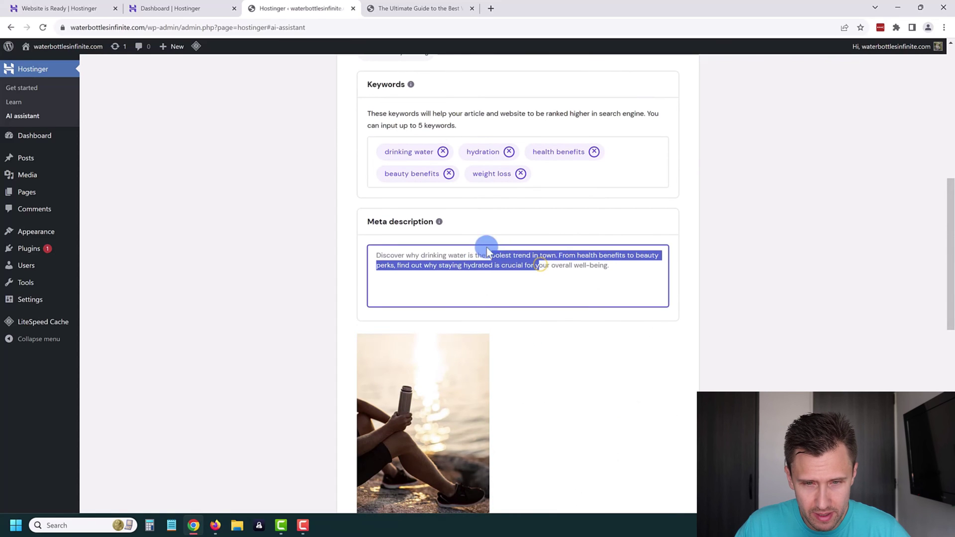
scroll(495, 239, "up", 2)
scroll(461, 293, "down", 8)
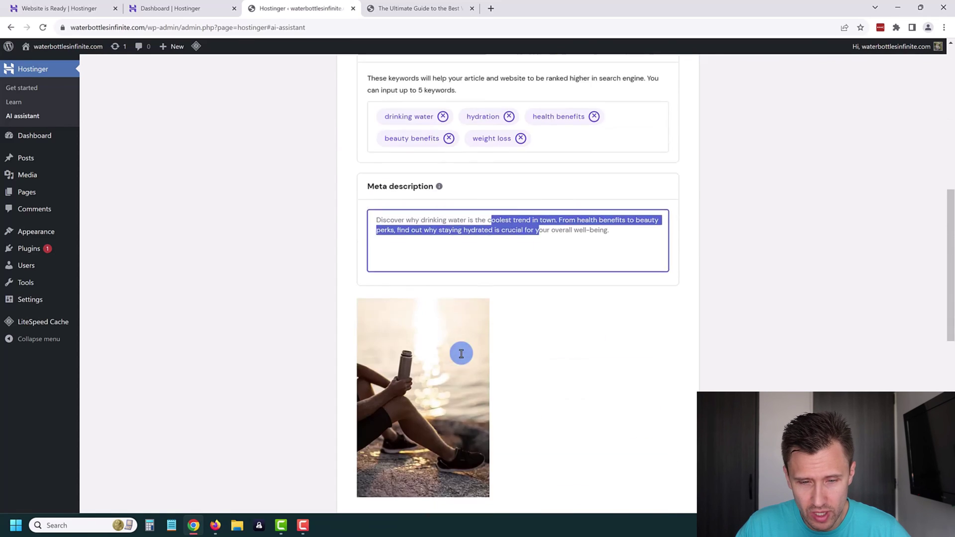
left_click_drag(436, 277, 470, 368)
scroll(462, 400, "down", 2)
left_click_drag(447, 289, 457, 342)
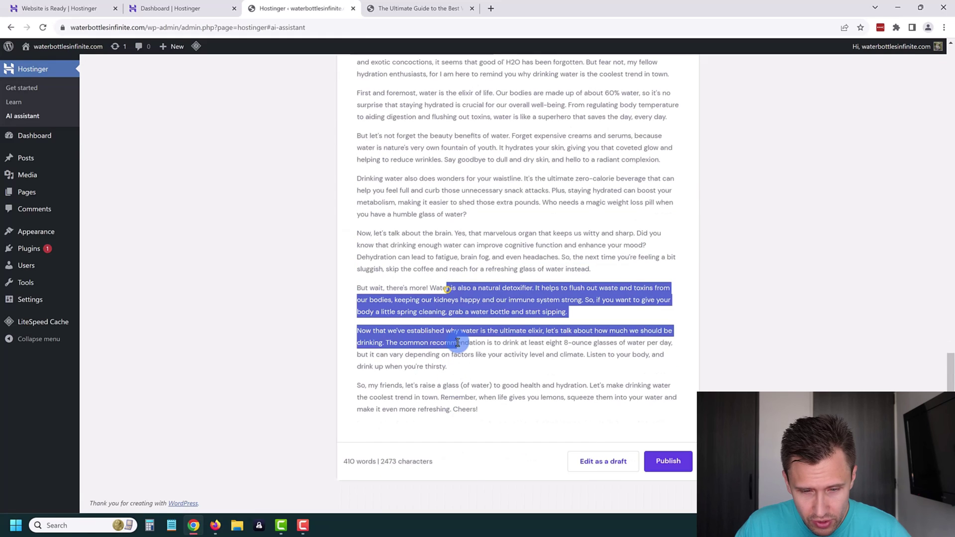
Open the generated article as a draft in the block editor and check its featured image and text
left_click(593, 463)
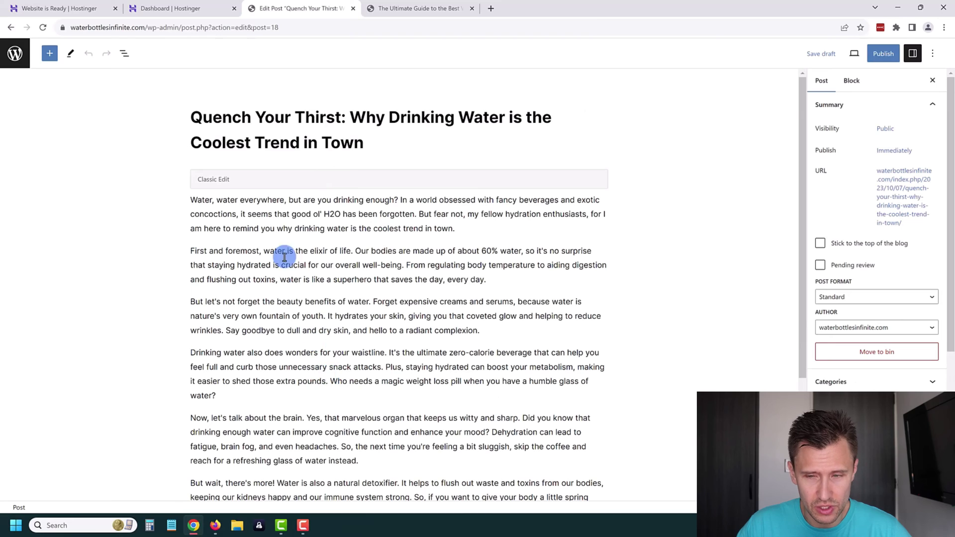
scroll(472, 343, "down", 1)
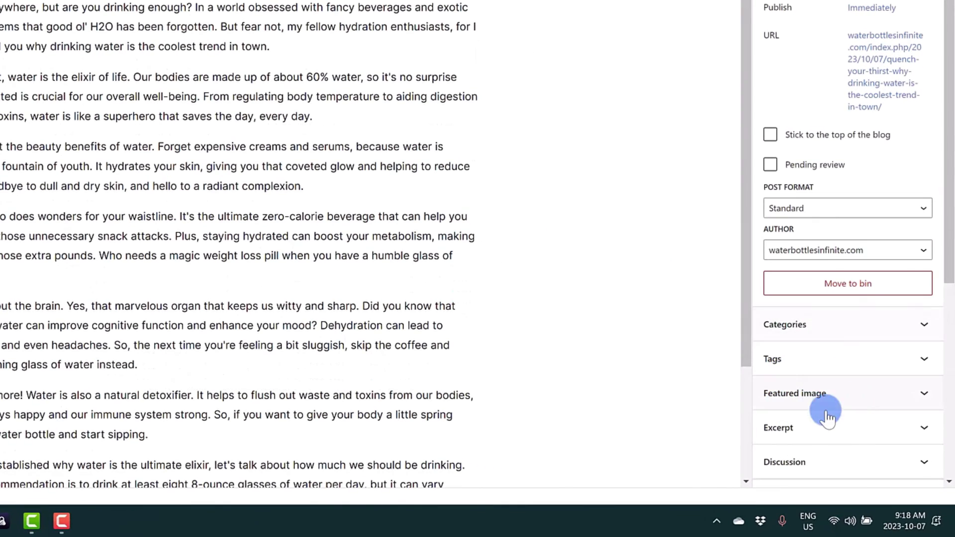
left_click(816, 396)
scroll(814, 397, "down", 4)
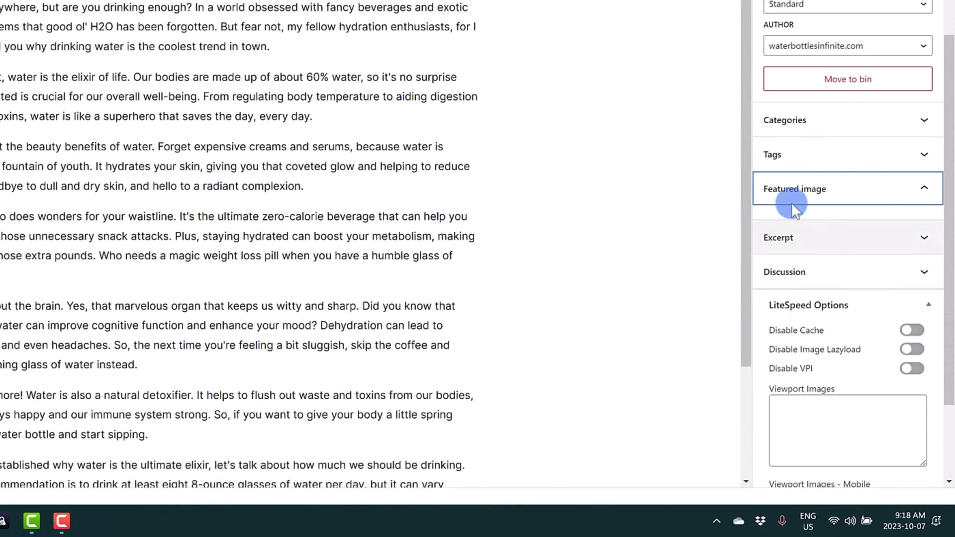
scroll(40, 291, "down", 1)
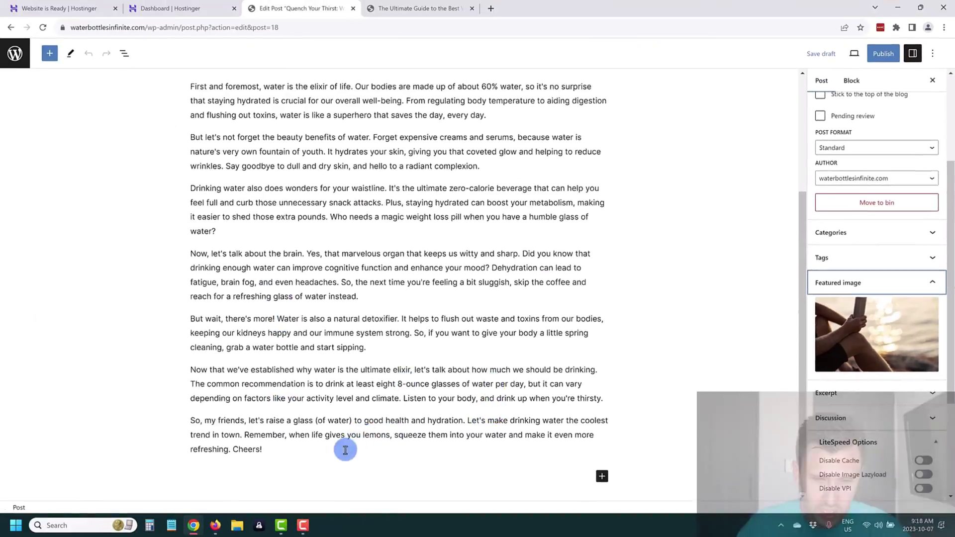
Publish the post "Quench Your Thirst: Why Drinking Water is the Coolest Trend in Town" with public visibility
left_click(35, 198)
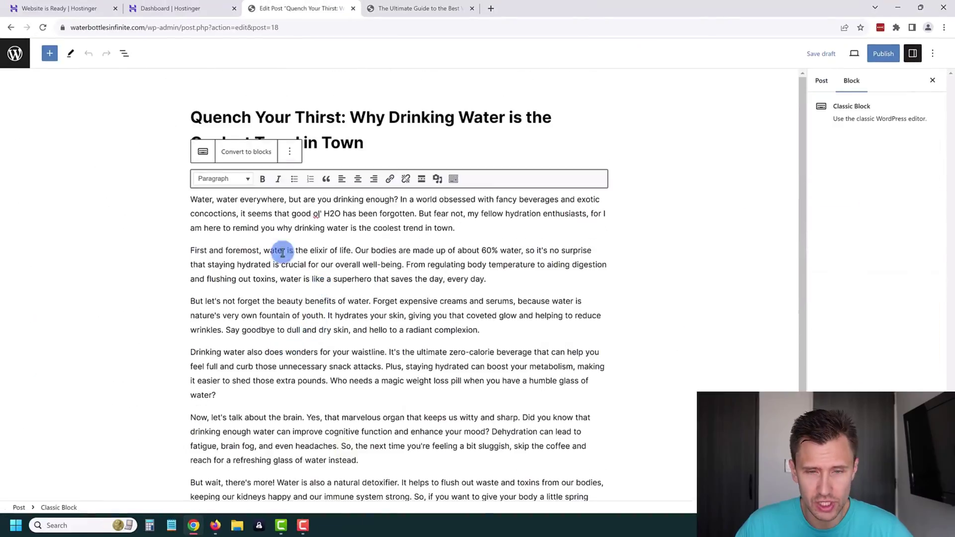
left_click(877, 52)
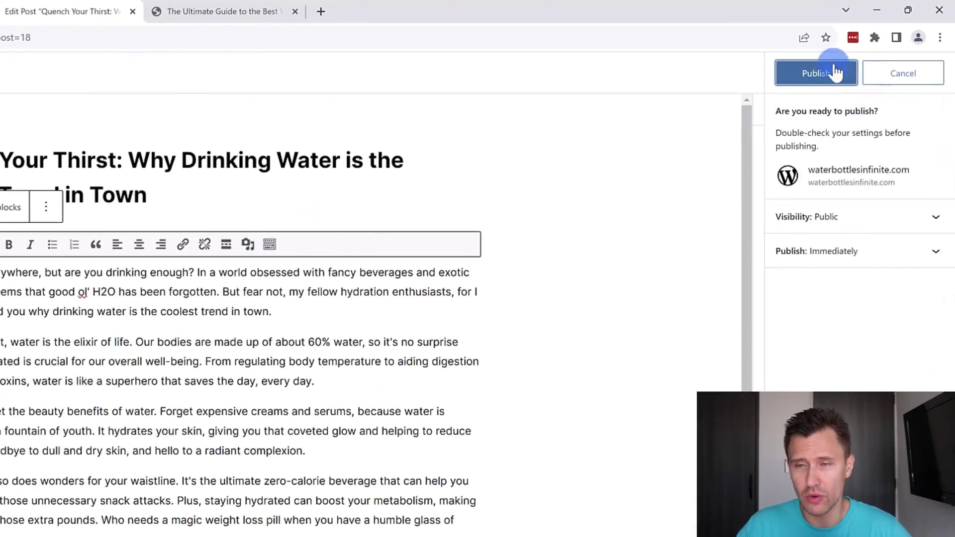
left_click(835, 72)
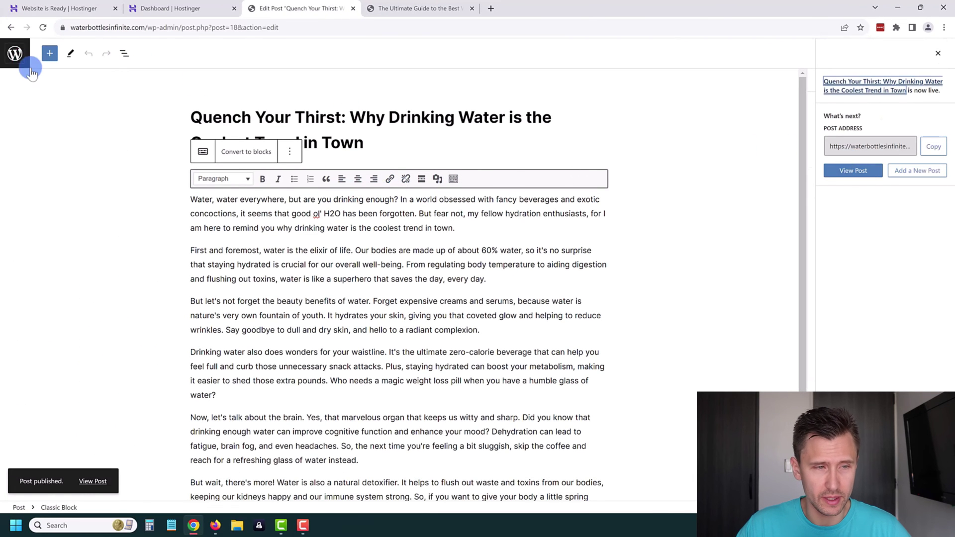
Return to the posts list and start another AI-written post with a Trustworthy tone instead of Neutral and Long content length
left_click(19, 60)
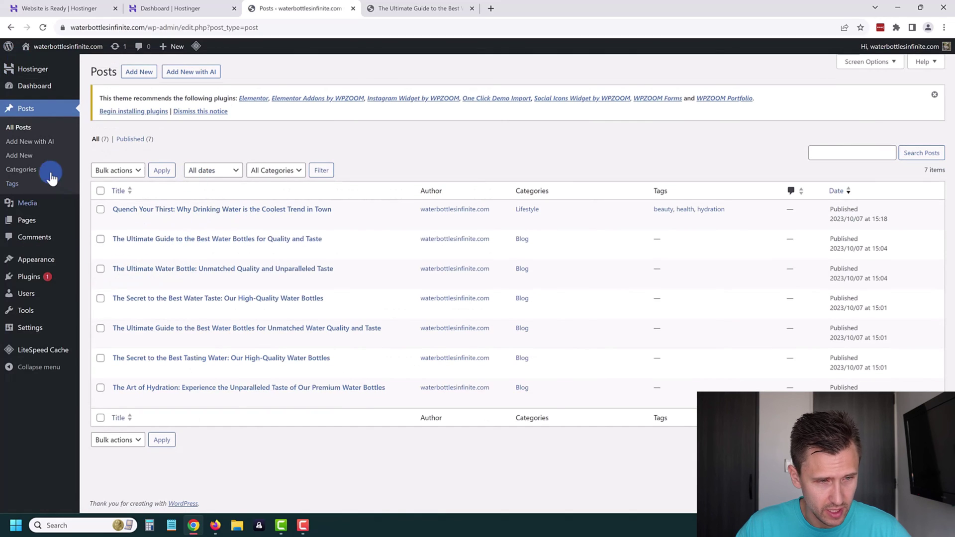
left_click(29, 141)
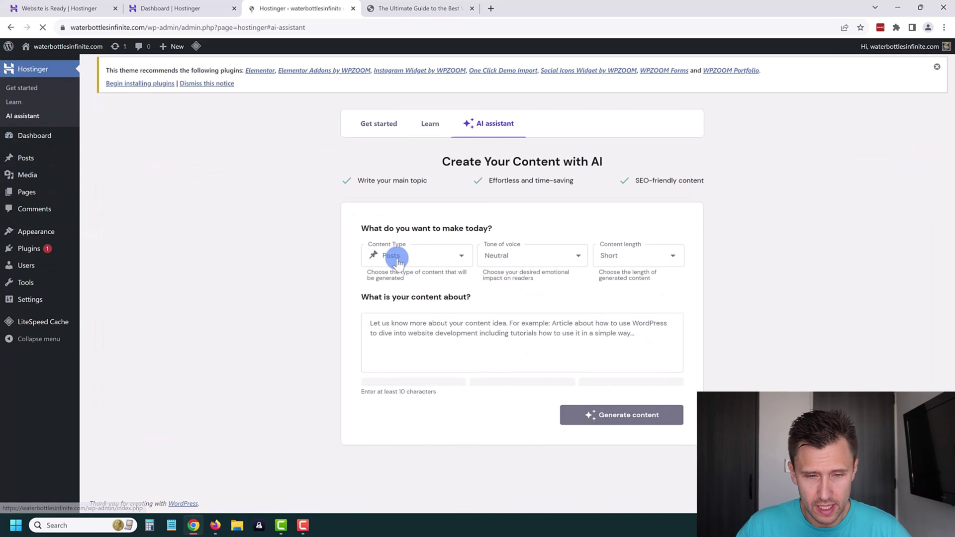
left_click(527, 255)
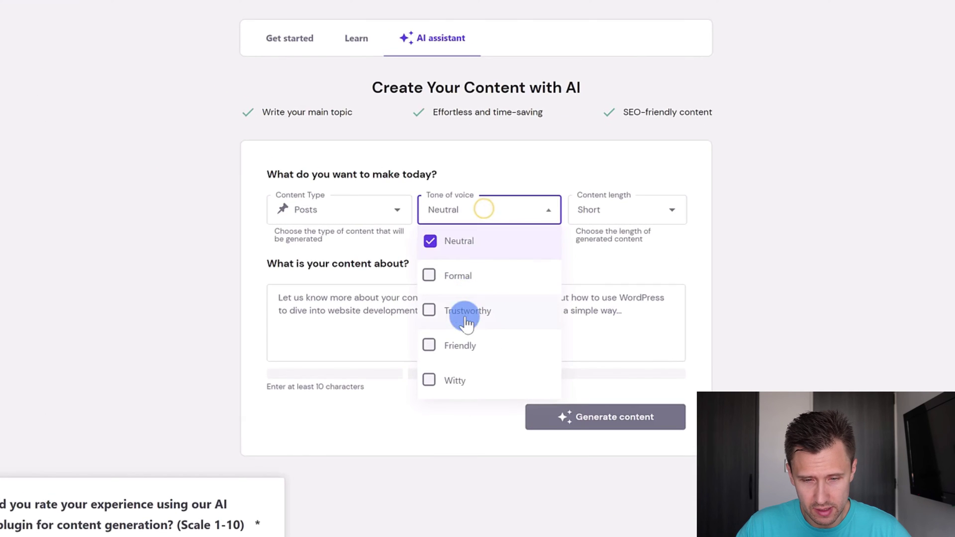
left_click(466, 312)
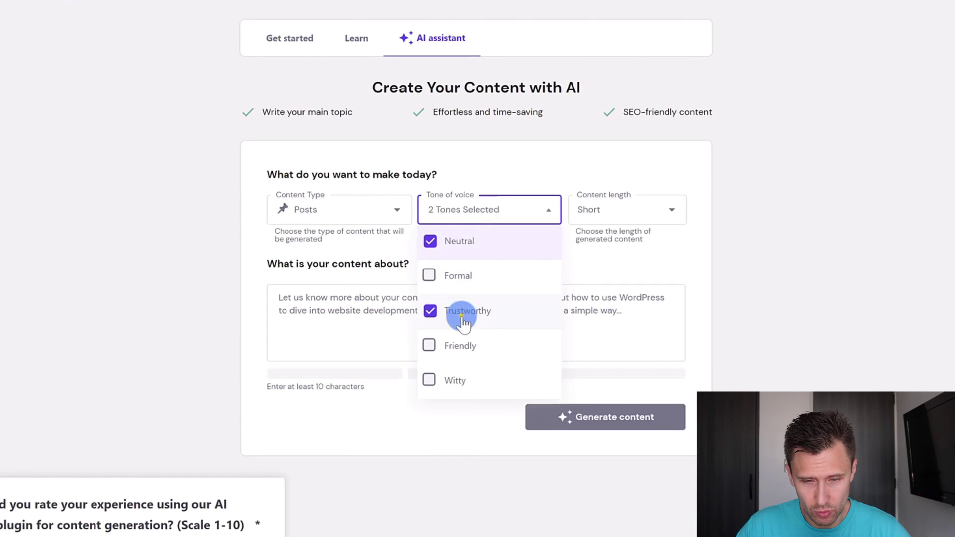
left_click(450, 241)
left_click(632, 208)
left_click(581, 318)
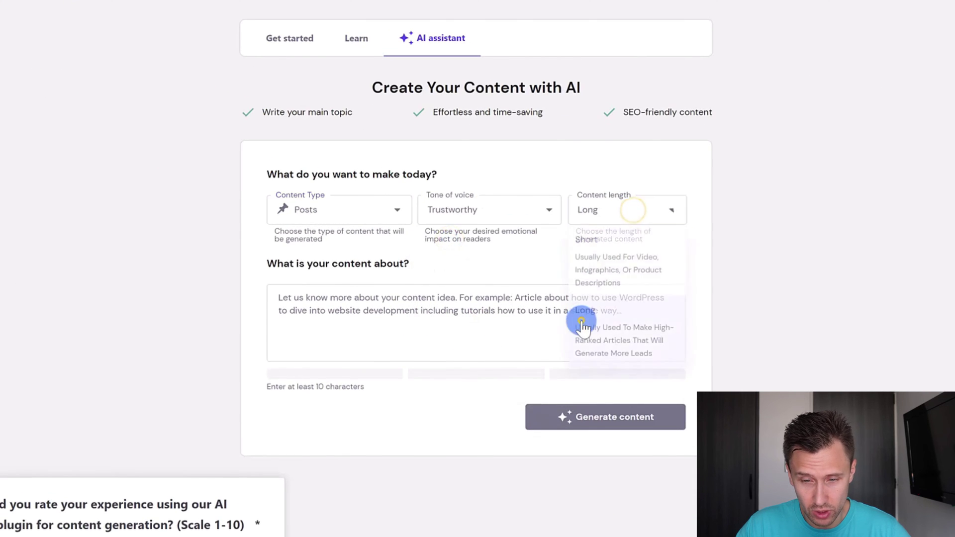
Describe the content idea as "5 reasons why you should drink water after you wake up in the morning" and generate the content
left_click(473, 326)
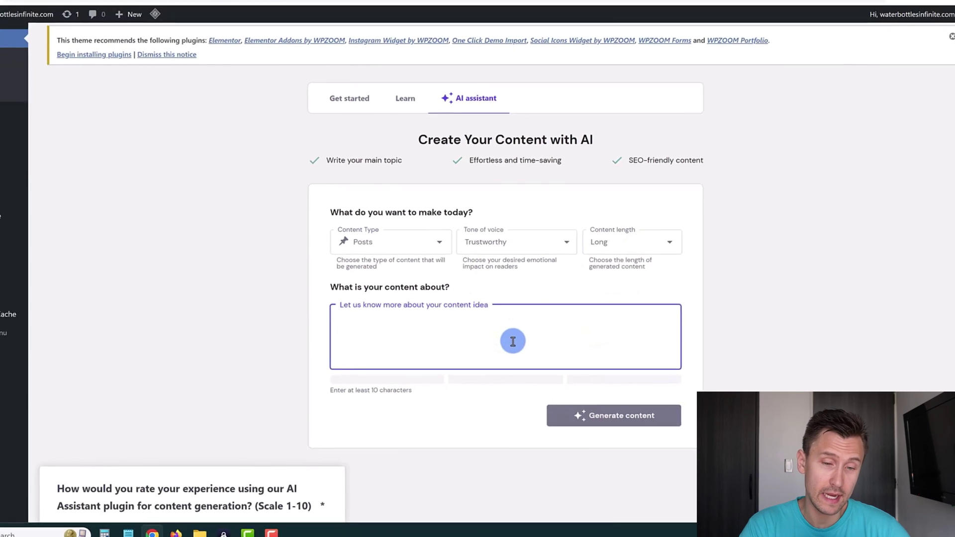
type("5 reasons why you should drink")
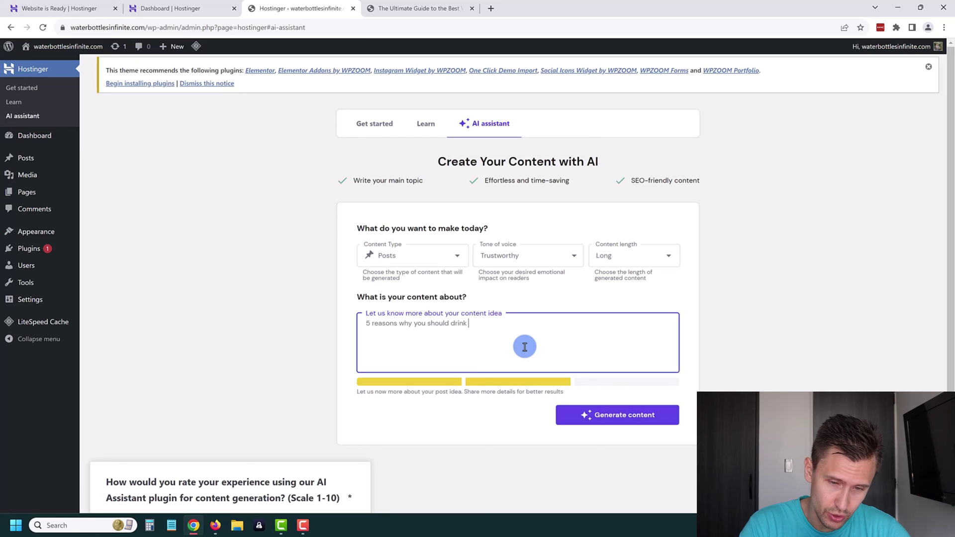
type(" water after you wake up in the morning")
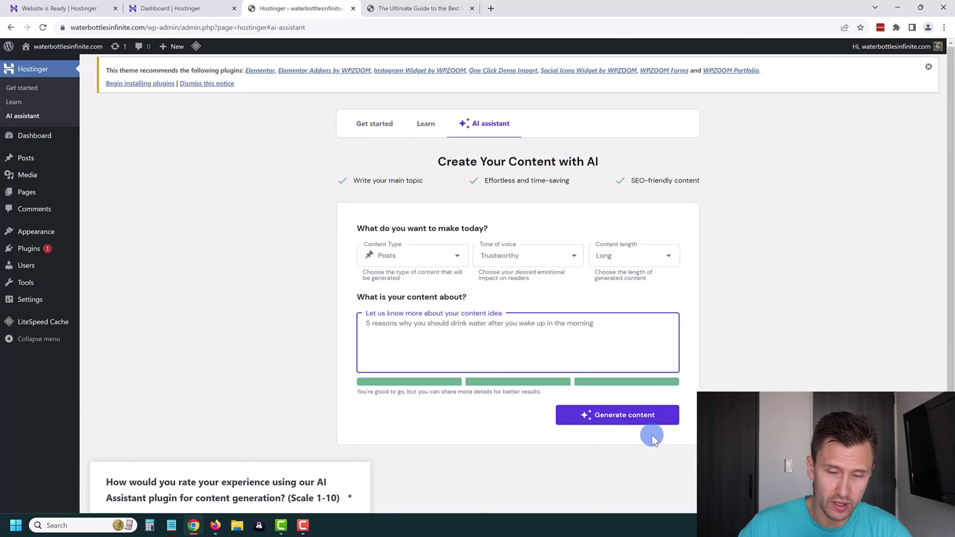
left_click(633, 416)
Review the generated "5 Reasons" article's image, title, introduction, five reason sections and conclusion
scroll(273, 377, "down", 2)
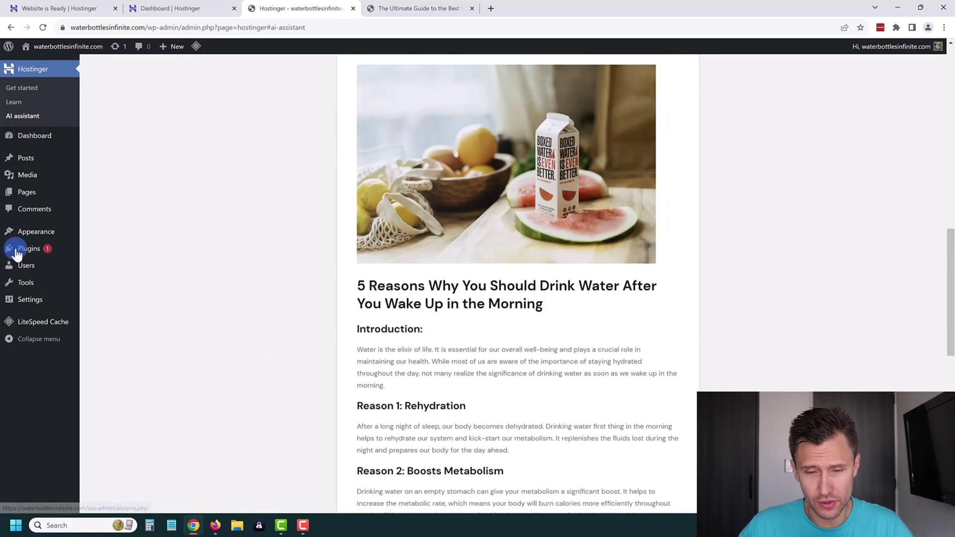
left_click_drag(405, 286, 440, 303)
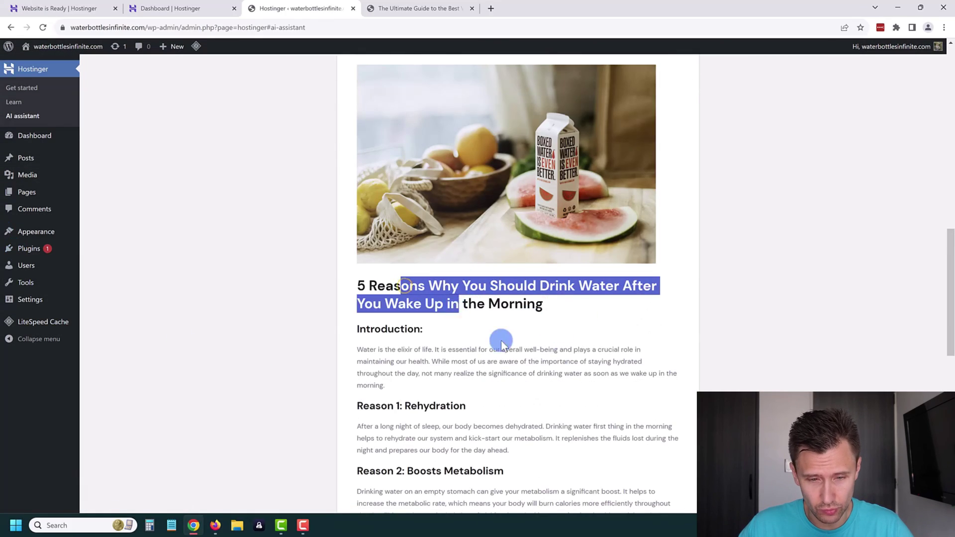
scroll(422, 284, "down", 3)
left_click_drag(381, 256, 459, 257)
scroll(468, 211, "down", 2)
scroll(468, 211, "down", 3)
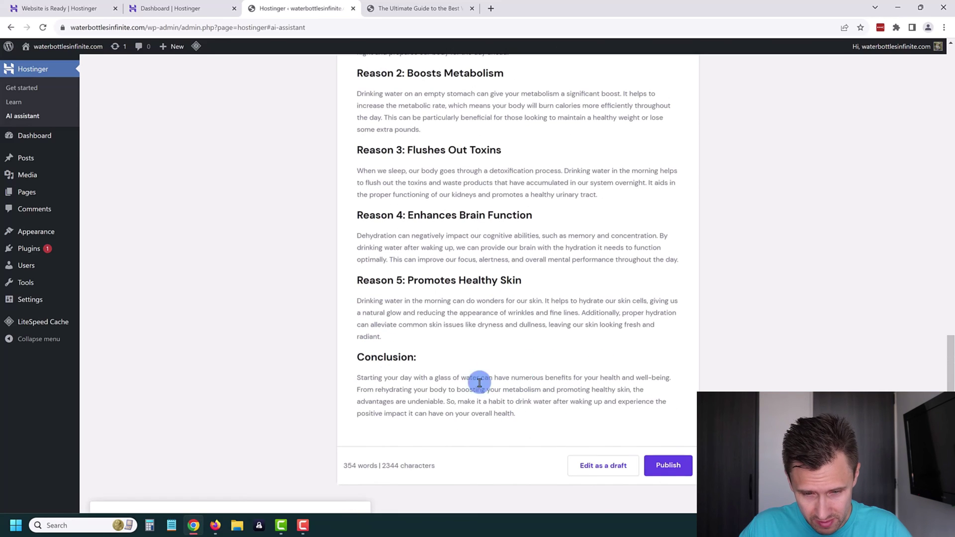
scroll(425, 392, "up", 5)
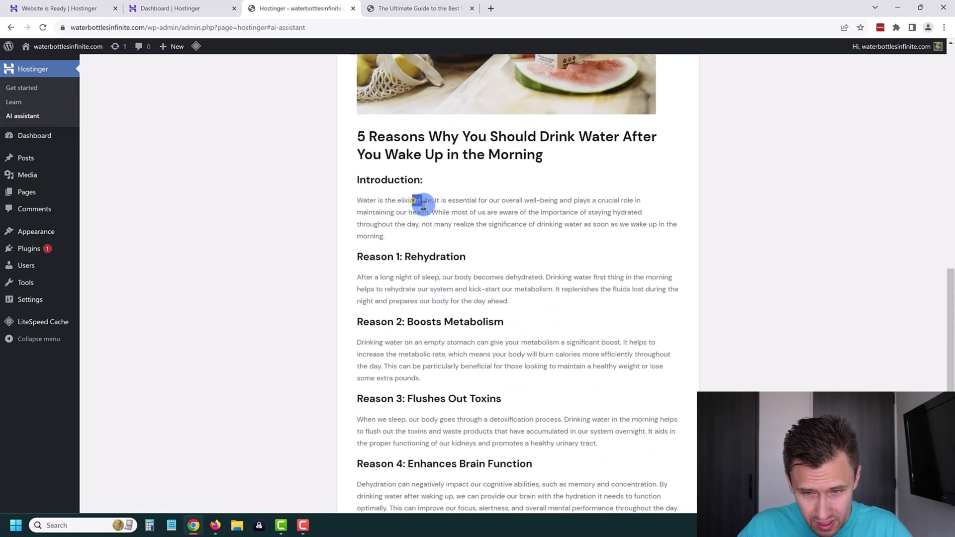
left_click_drag(412, 200, 474, 240)
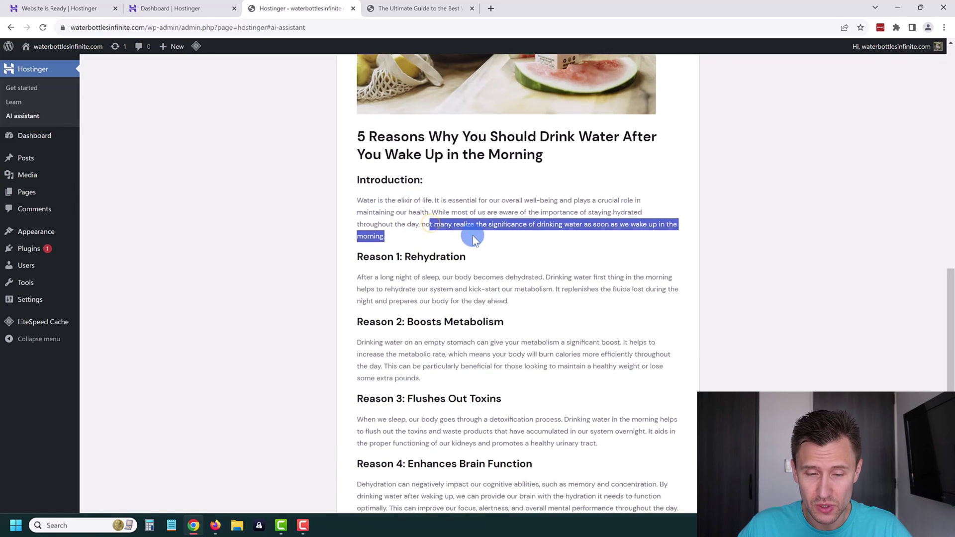
scroll(455, 259, "up", 4)
scroll(446, 303, "down", 1)
scroll(437, 325, "up", 1)
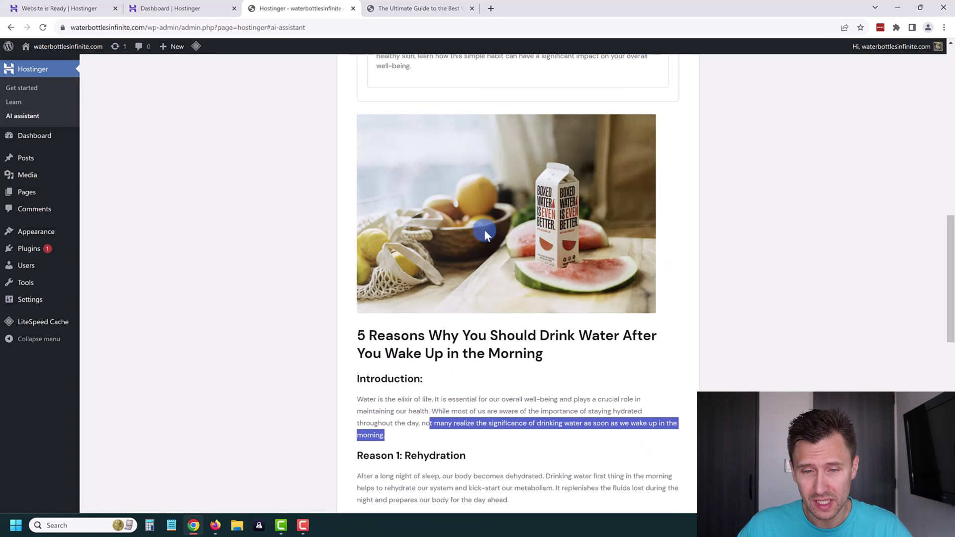
Publish the article "5 Reasons Why You Should Drink Water After You Wake Up in the Morning" and look over the live post
scroll(496, 304, "down", 10)
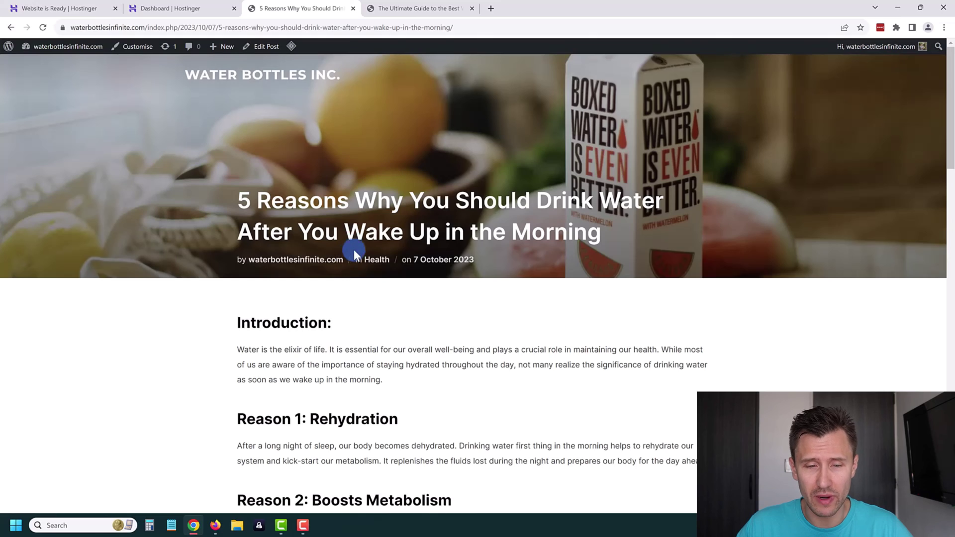
scroll(342, 288, "down", 10)
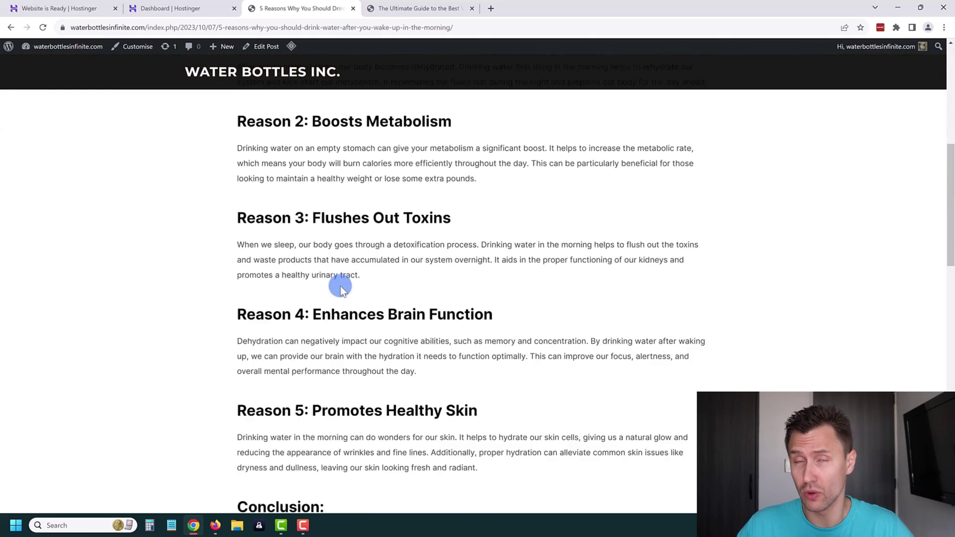
scroll(289, 328, "up", 10)
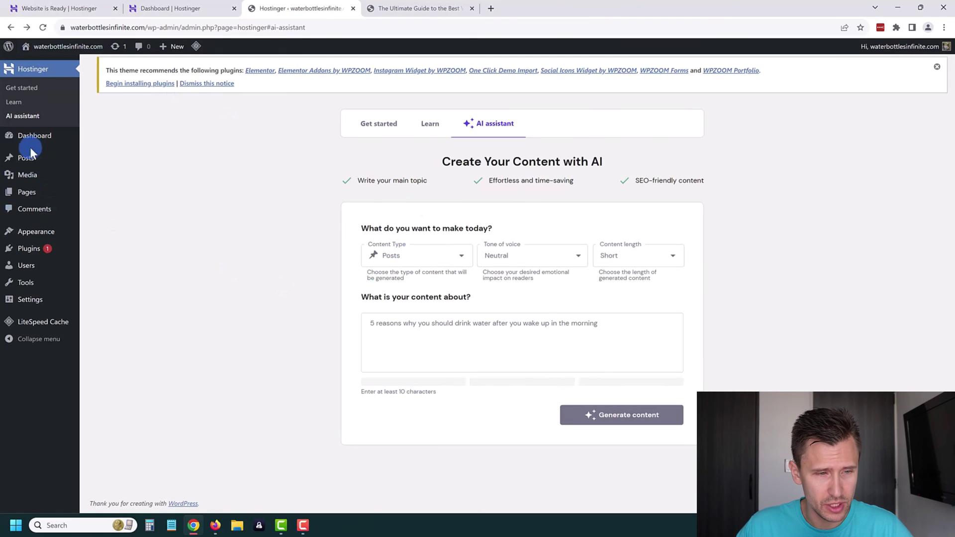
Check the list of all WordPress posts, and view the latest posts section on the live site's home page
mouse_move(28, 212)
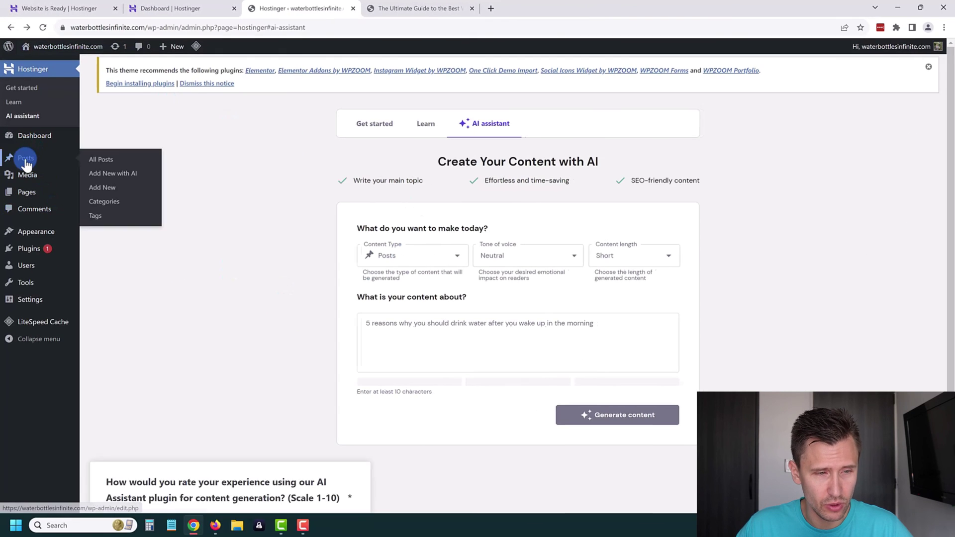
left_click(115, 161)
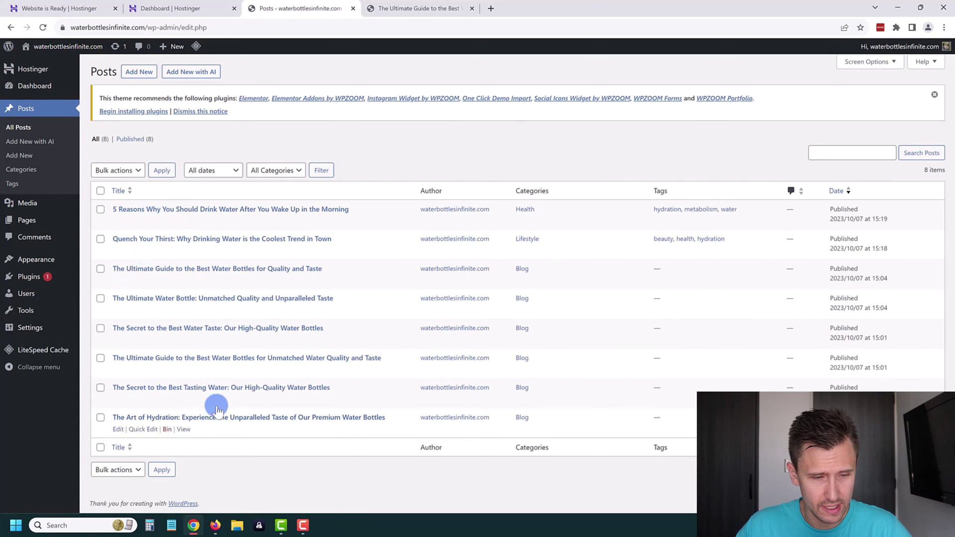
left_click(413, 8)
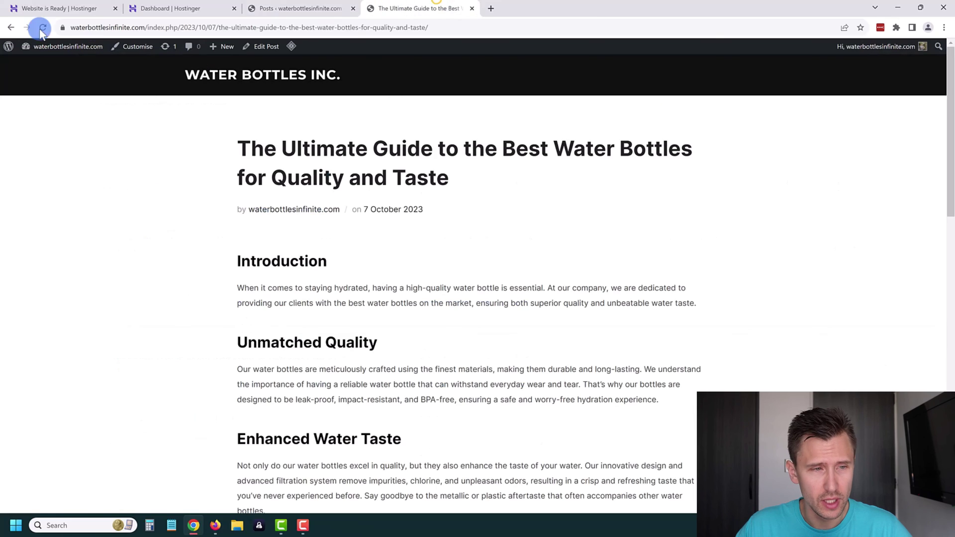
right_click(67, 131)
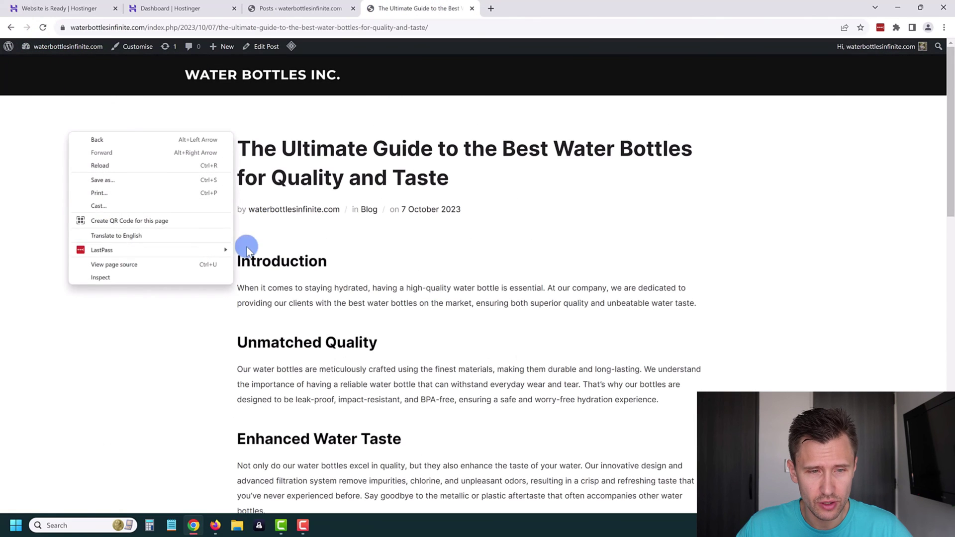
left_click(476, 186)
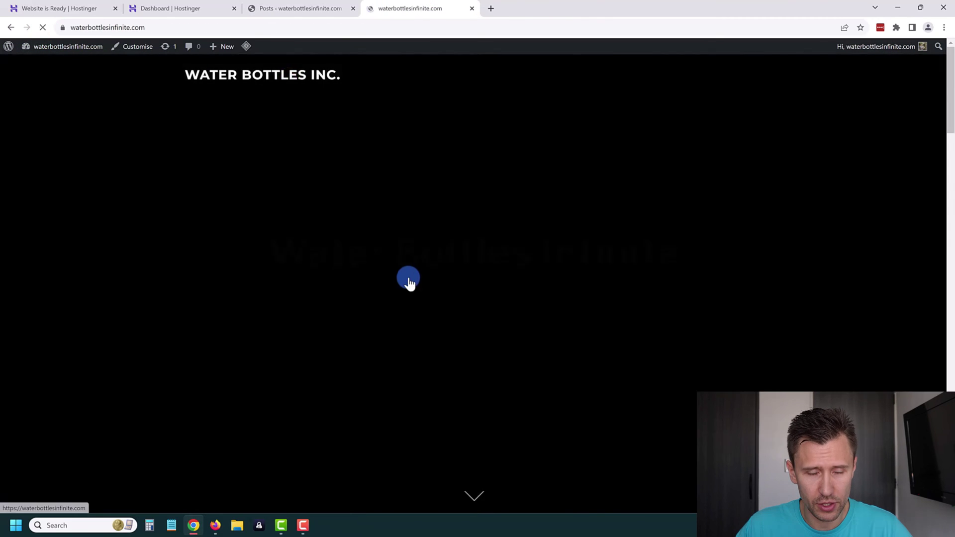
scroll(437, 195, "down", 12)
scroll(436, 221, "up", 2)
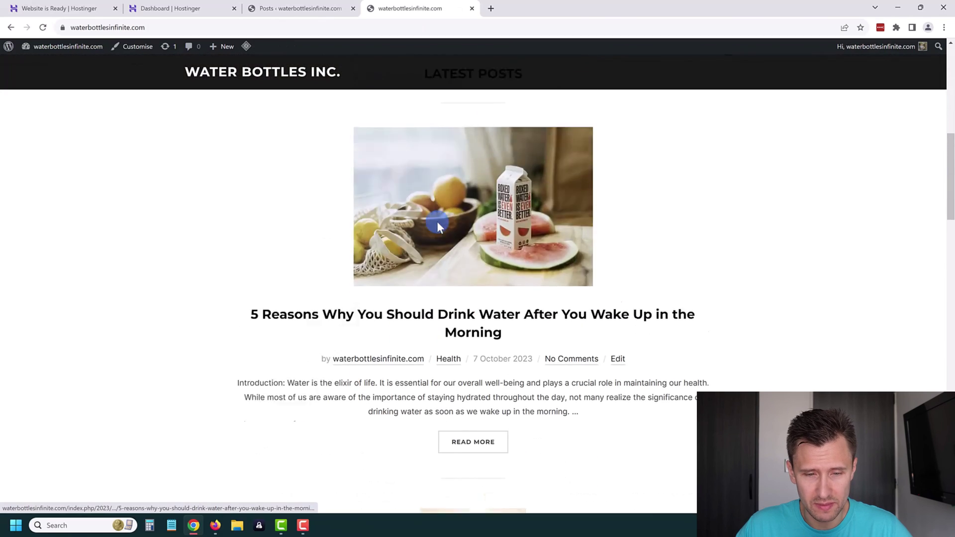
Look through the blog posts on the live home page, from the newest article to the older ones and back
scroll(412, 240, "down", 6)
scroll(415, 258, "down", 5)
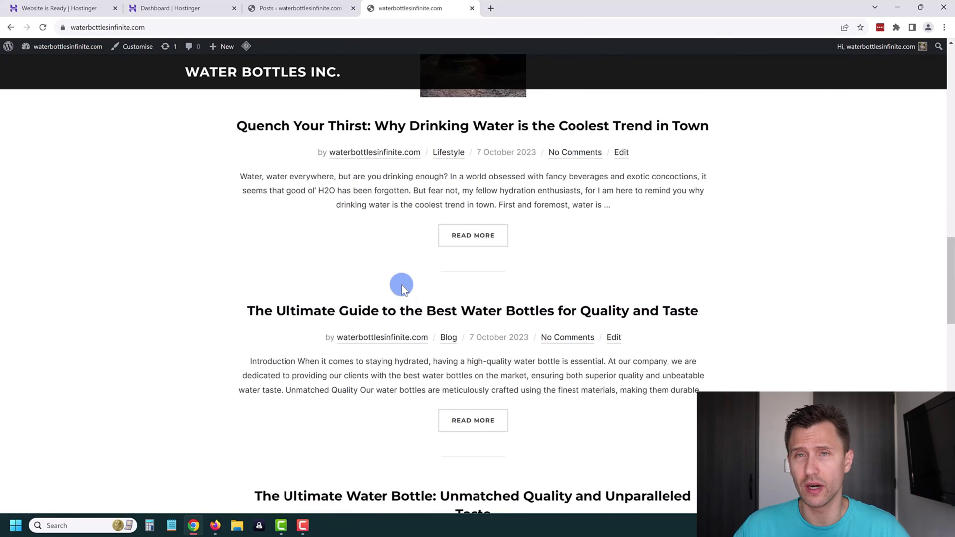
scroll(420, 230, "down", 10)
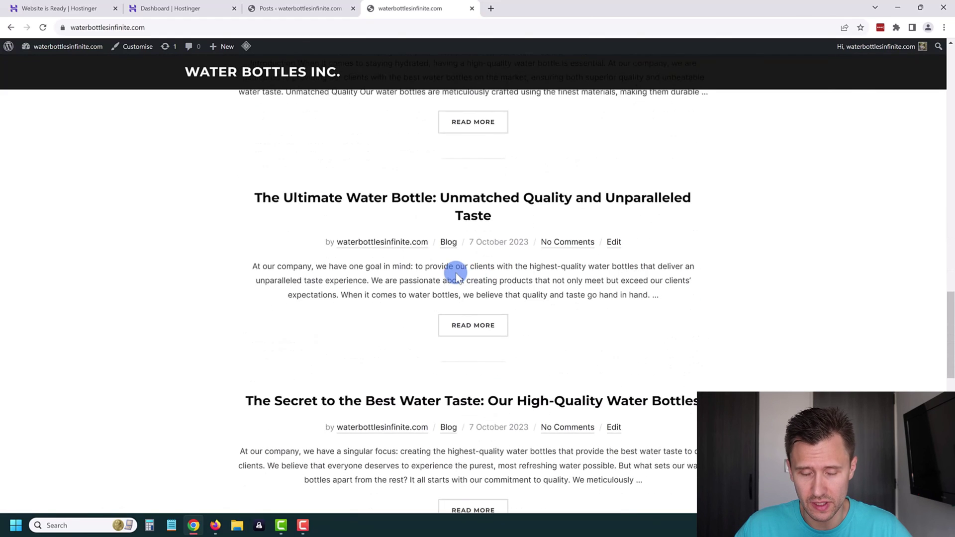
scroll(445, 285, "up", 15)
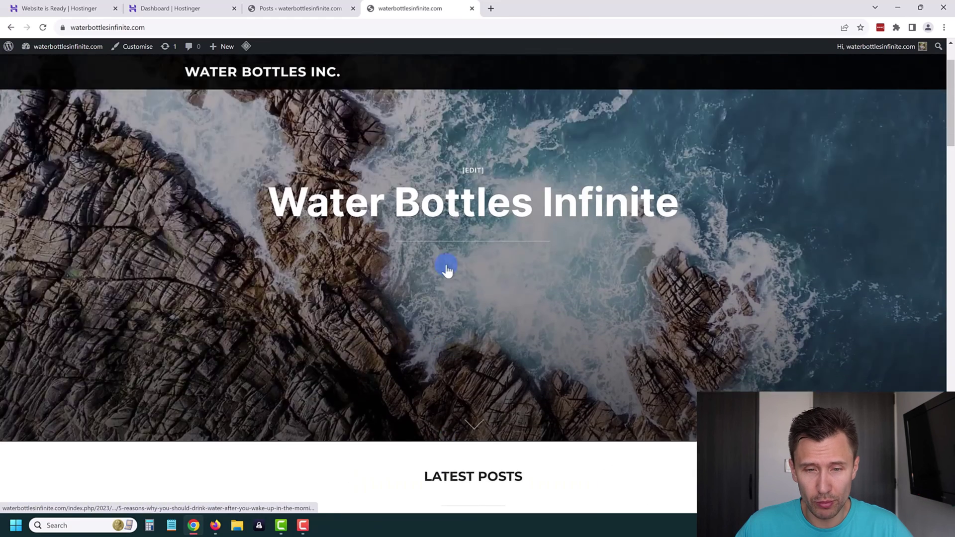
scroll(400, 277, "down", 8)
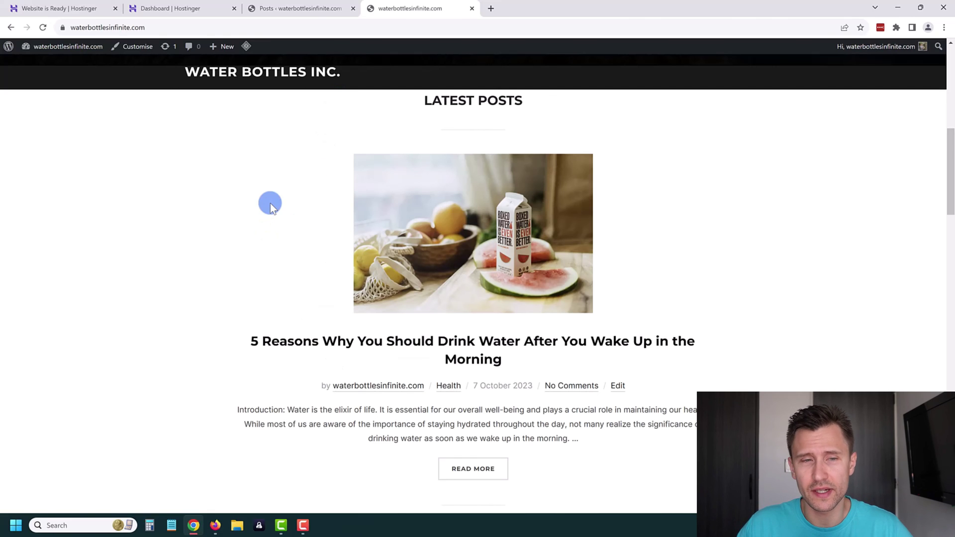
Return to the WordPress admin's post list and look over the available site settings, appearance and user management options
left_click(305, 6)
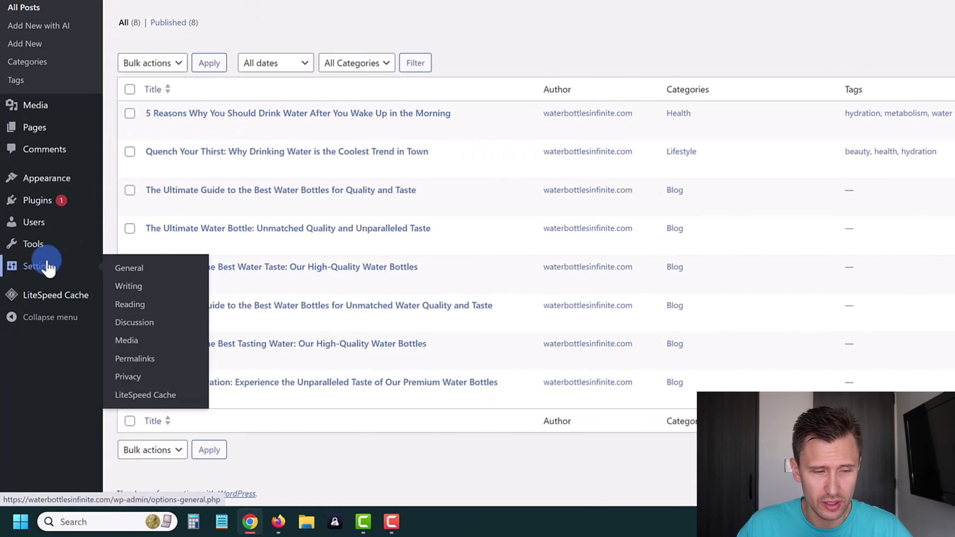
left_click(28, 311)
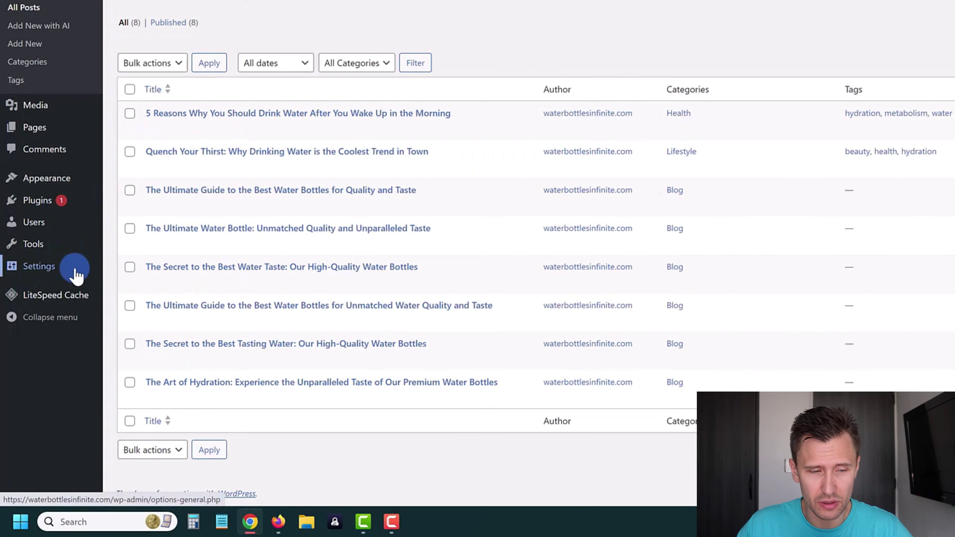
mouse_move(44, 276)
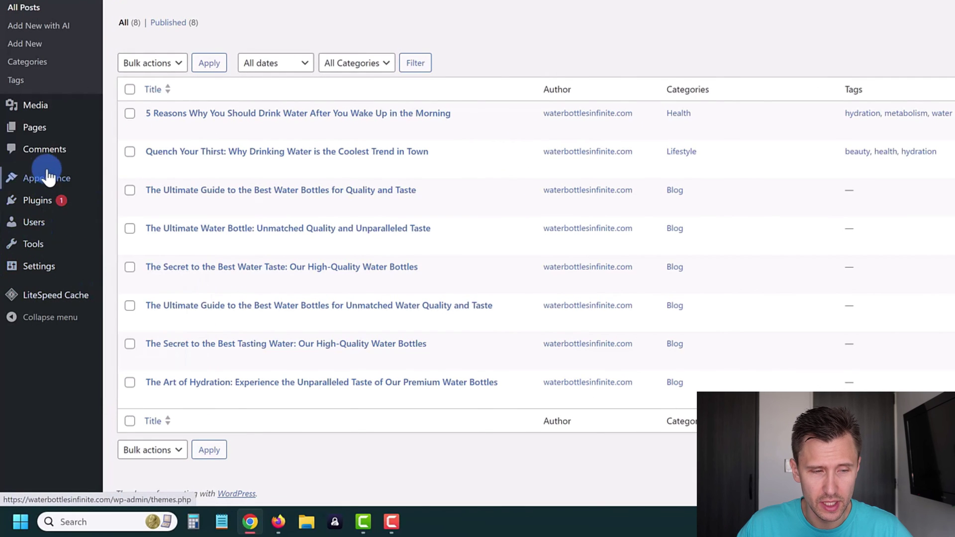
mouse_move(47, 177)
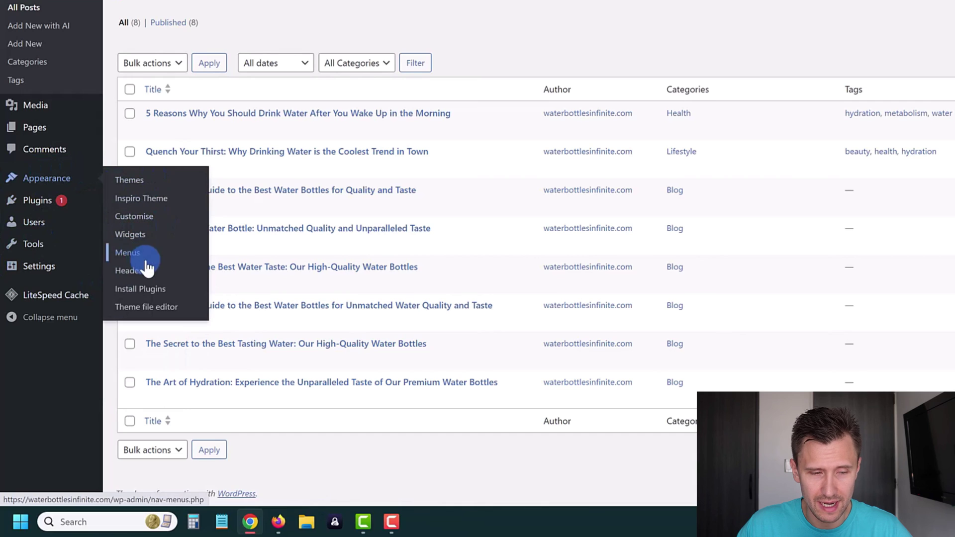
mouse_move(44, 229)
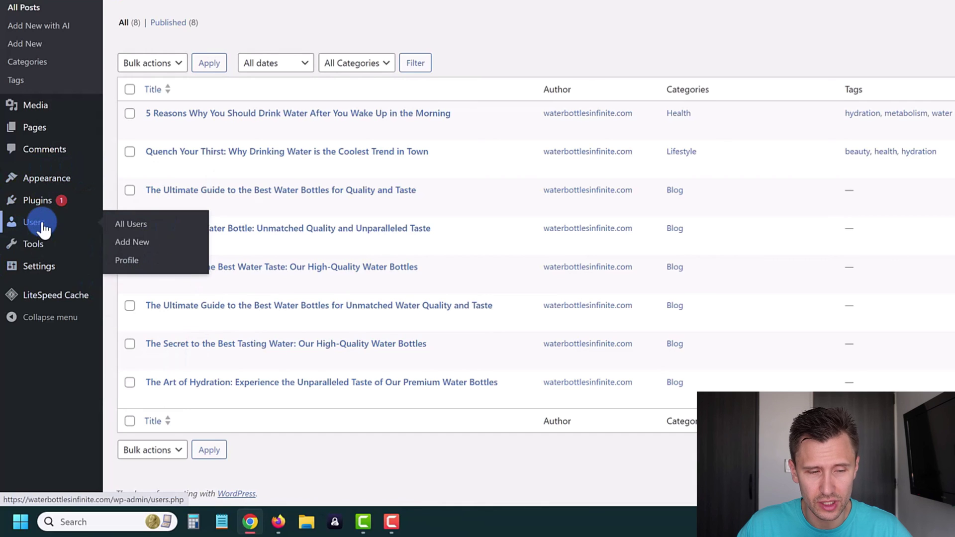
right_click(126, 234)
left_click(141, 119)
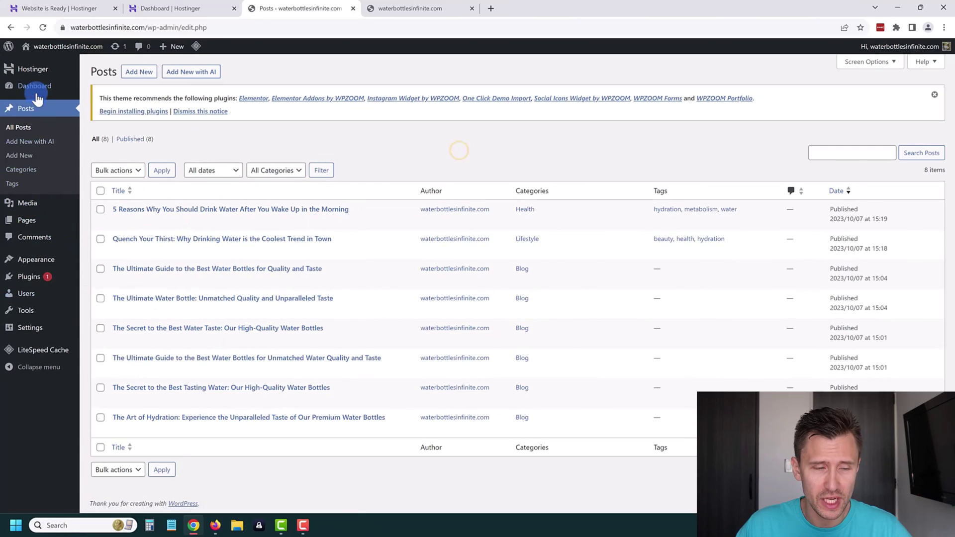